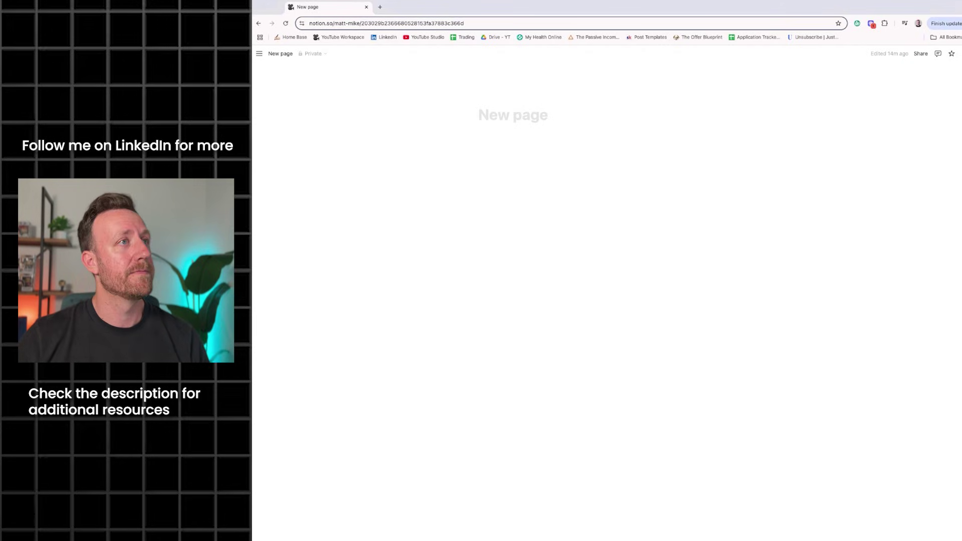
# - Upload a black-and-white wavy cover image and title the page with the owner's name plus '| Data Analyst Portfolio'
pyautogui.moveTo(541, 77)
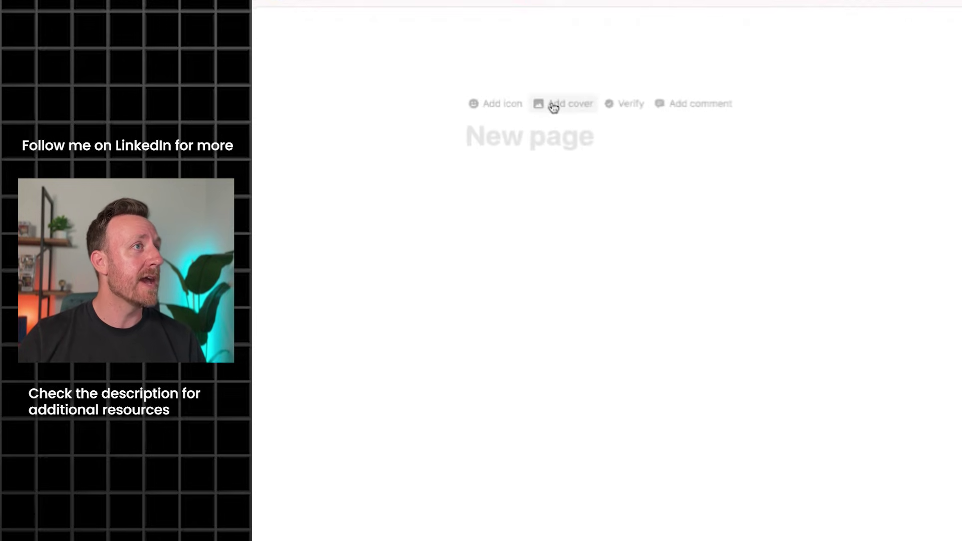
pyautogui.click(541, 99)
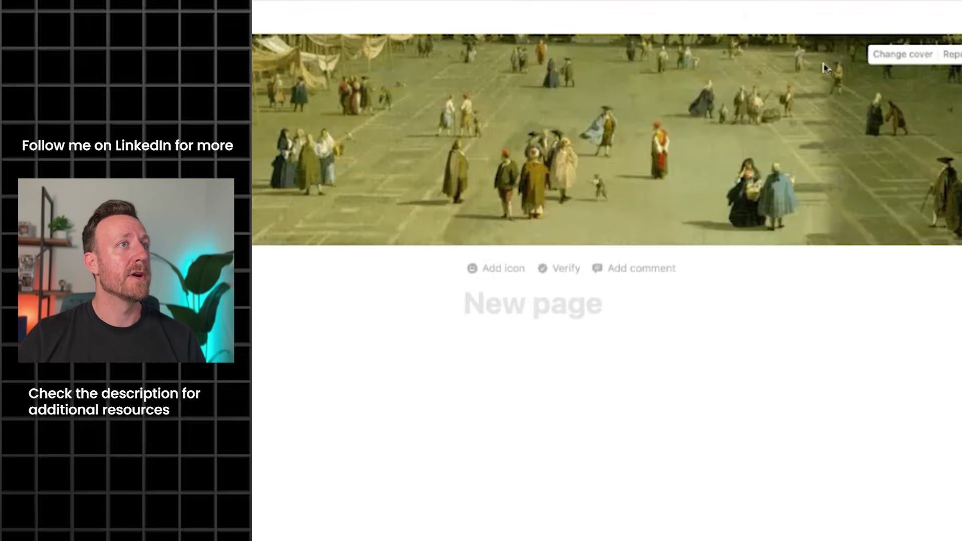
pyautogui.click(896, 55)
pyautogui.scroll(-10, 766, 255)
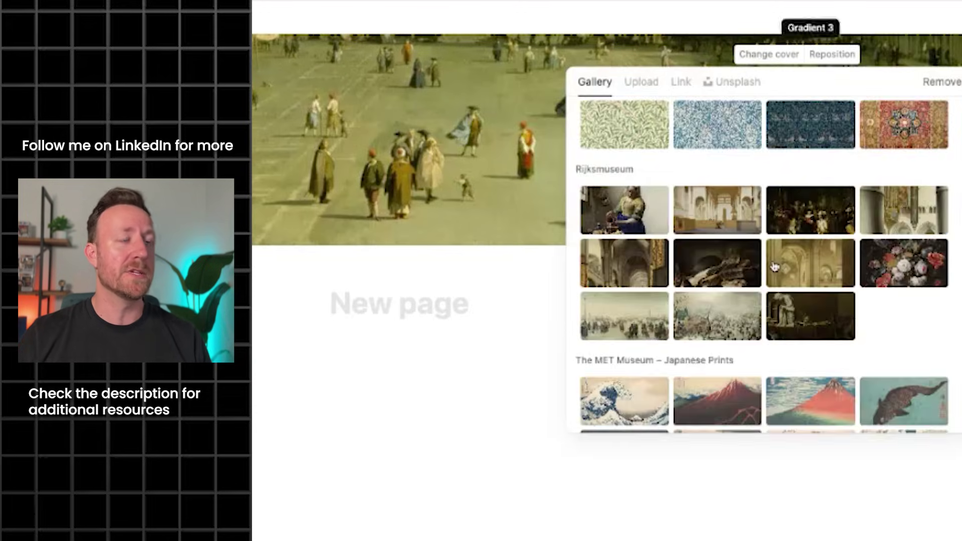
pyautogui.scroll(8, 774, 267)
pyautogui.click(640, 83)
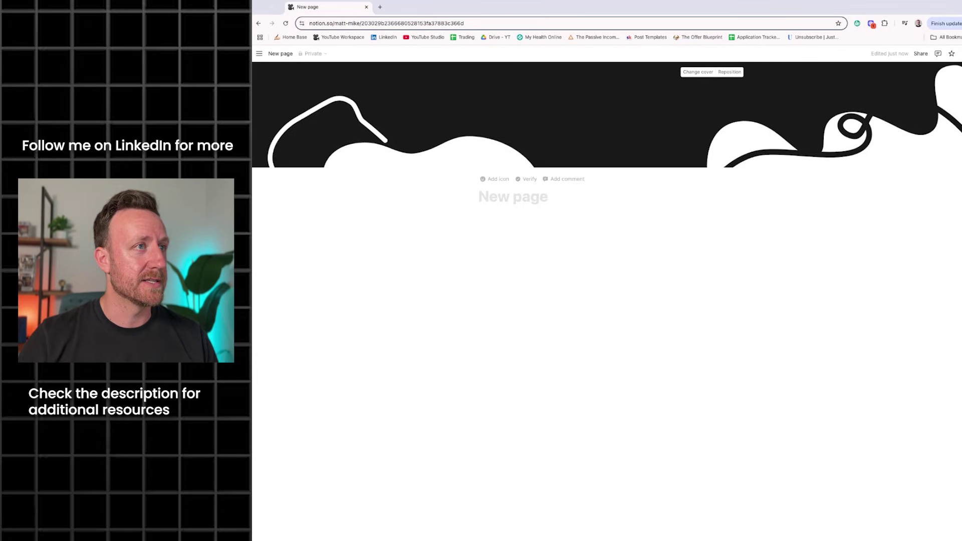
pyautogui.write('Matt Mike | Data')
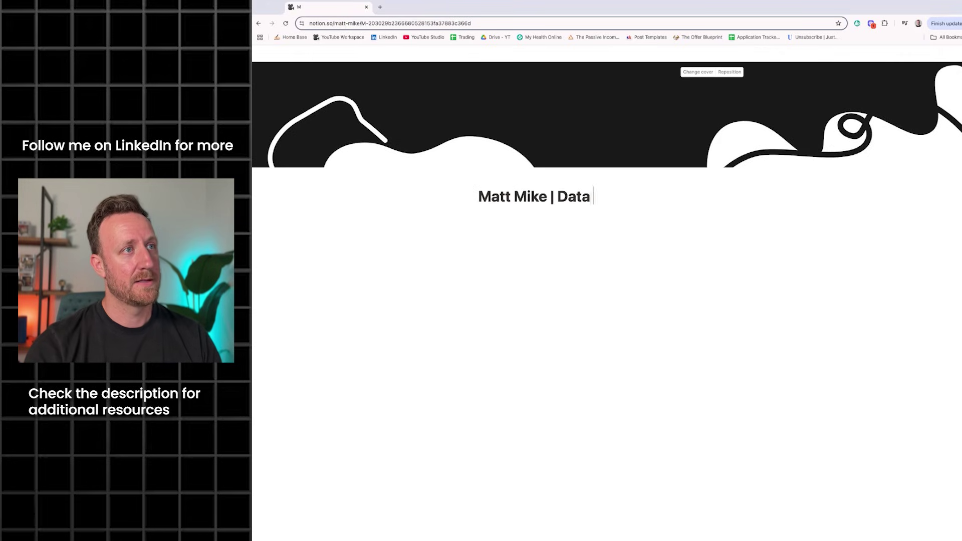
pyautogui.write(' Analyst Portfolio')
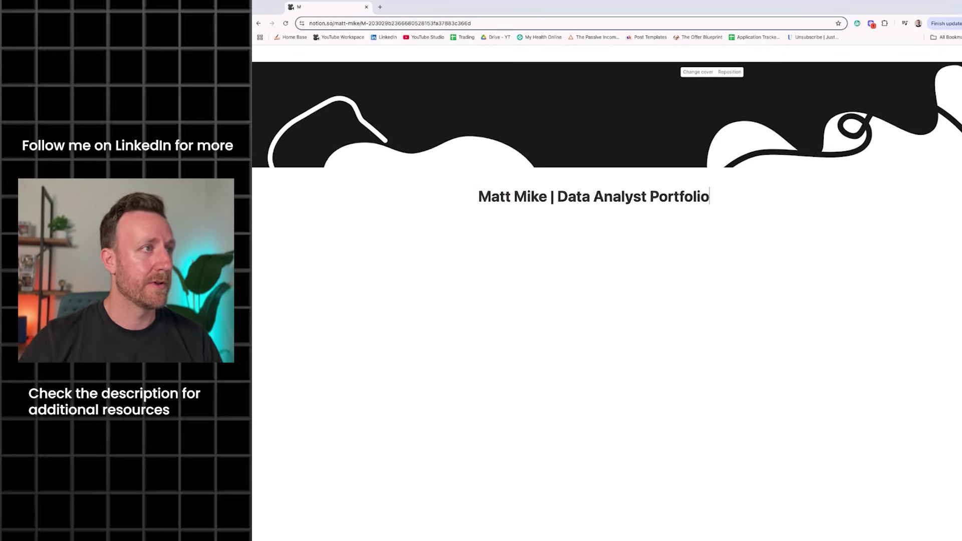
pyautogui.press('Return')
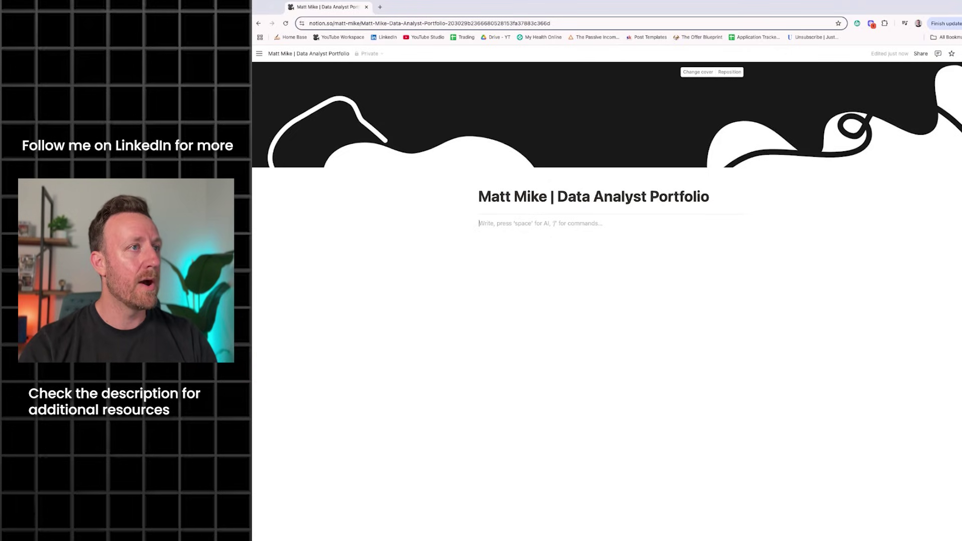
# - Insert a two-column layout under the title and shift the column divider left
pyautogui.write('/2')
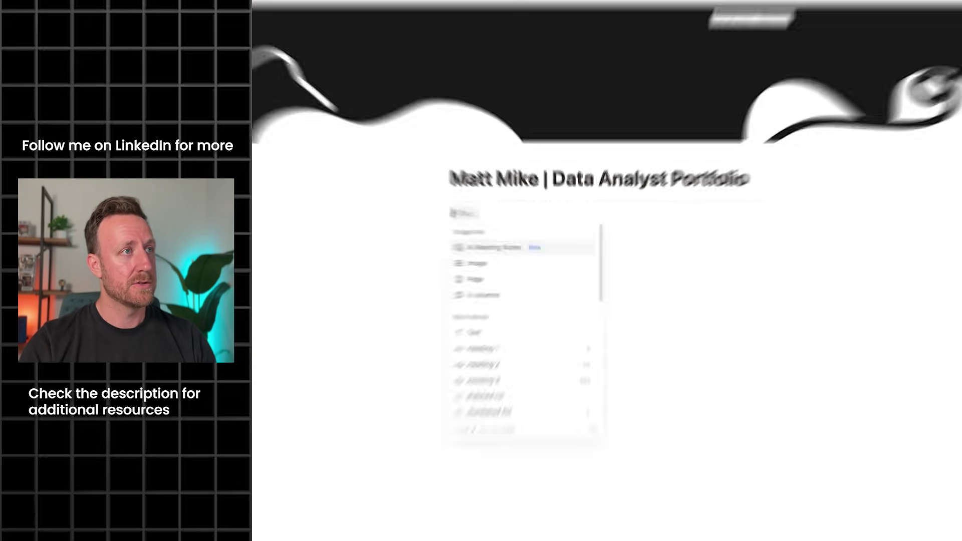
pyautogui.write(' col')
pyautogui.press('Return')
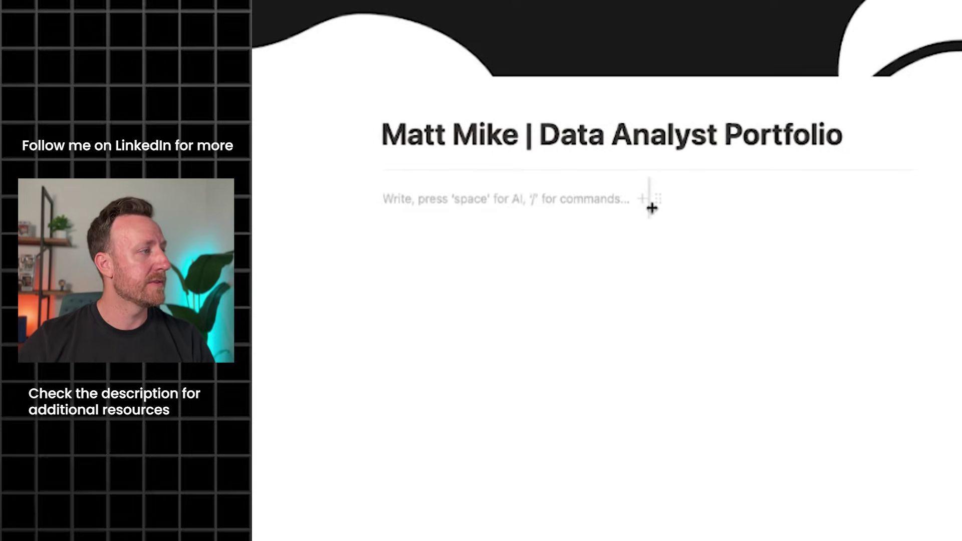
pyautogui.moveTo(649, 206); pyautogui.dragTo(587, 206)
# - Place the portrait photo in the right column and drag it wider
pyautogui.write('/')
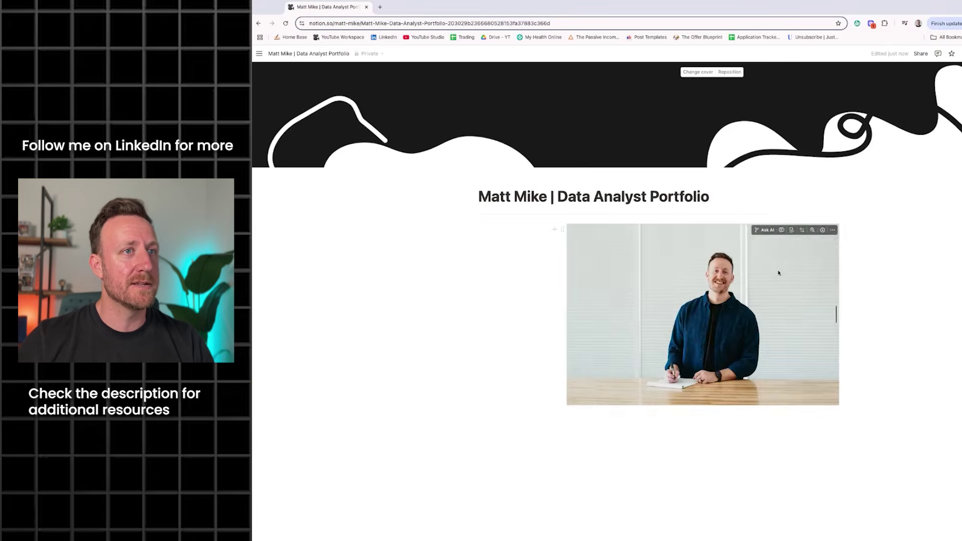
pyautogui.moveTo(846, 305); pyautogui.dragTo(883, 302)
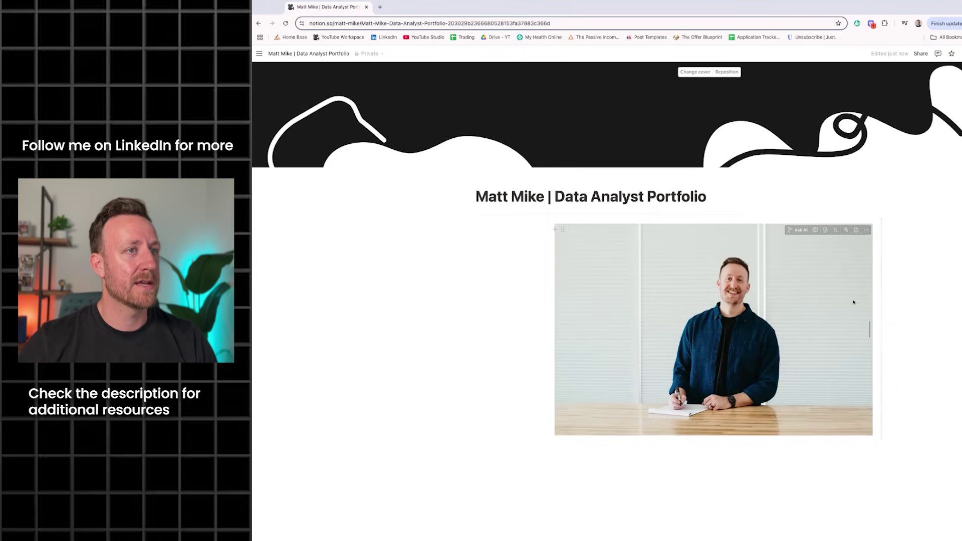
pyautogui.scroll(-1, 562, 273)
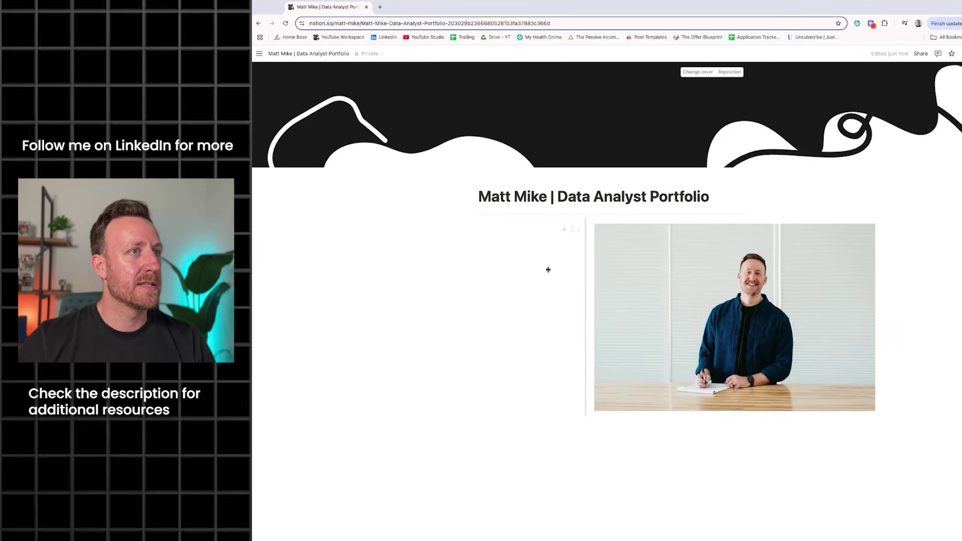
pyautogui.click(417, 231)
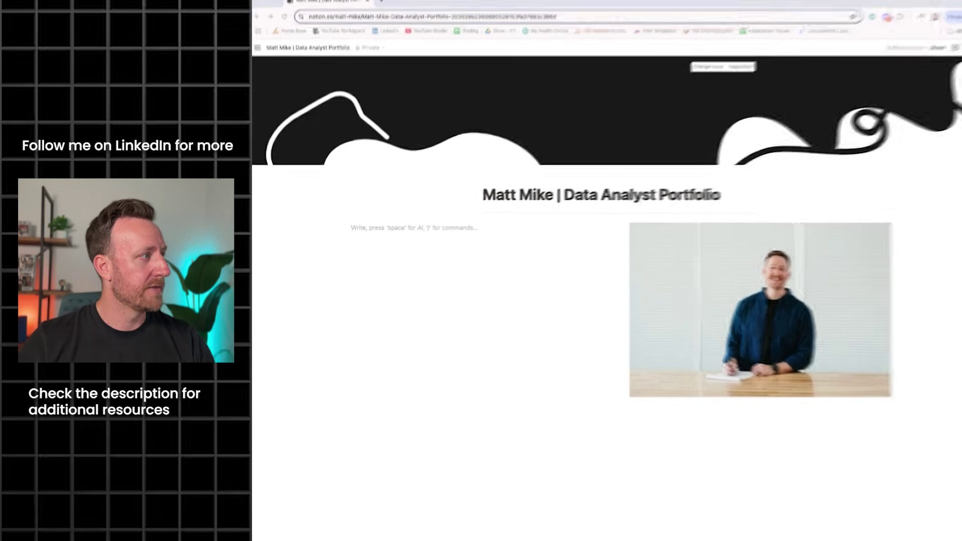
# - Write a Heading 1 greeting in the left column followed by three bio paragraphs with roles in bold
pyautogui.write('/headi')
pyautogui.click(438, 258)
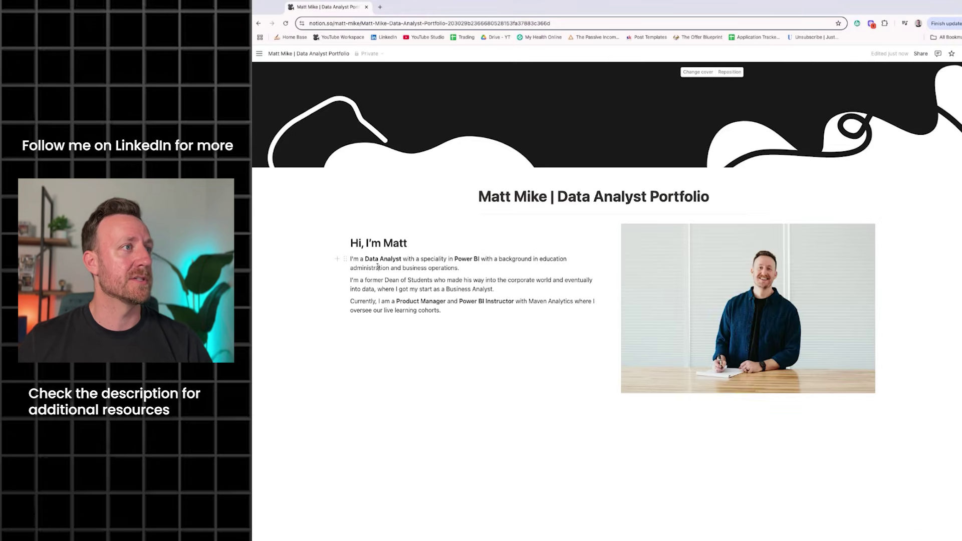
pyautogui.doubleClick(390, 259)
pyautogui.click(433, 259)
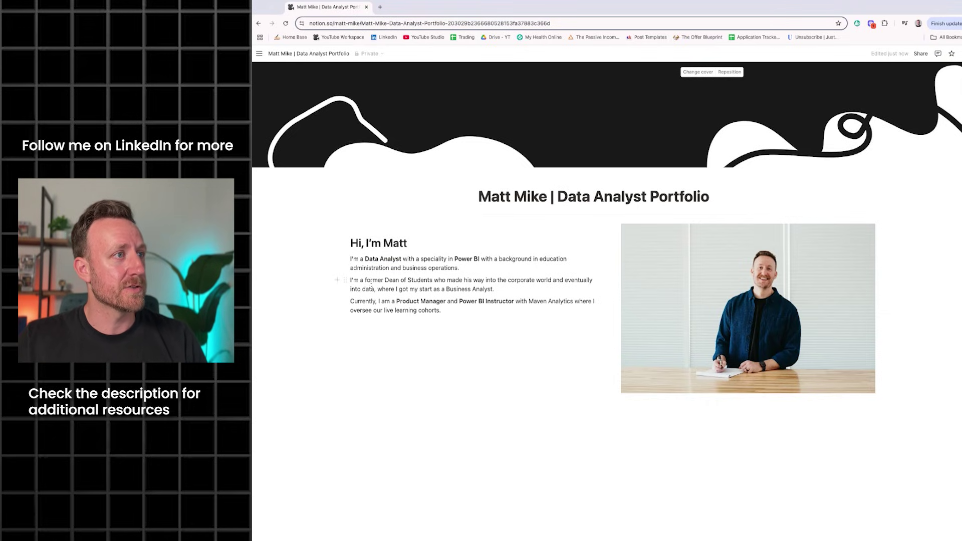
pyautogui.doubleClick(453, 289)
pyautogui.click(464, 296)
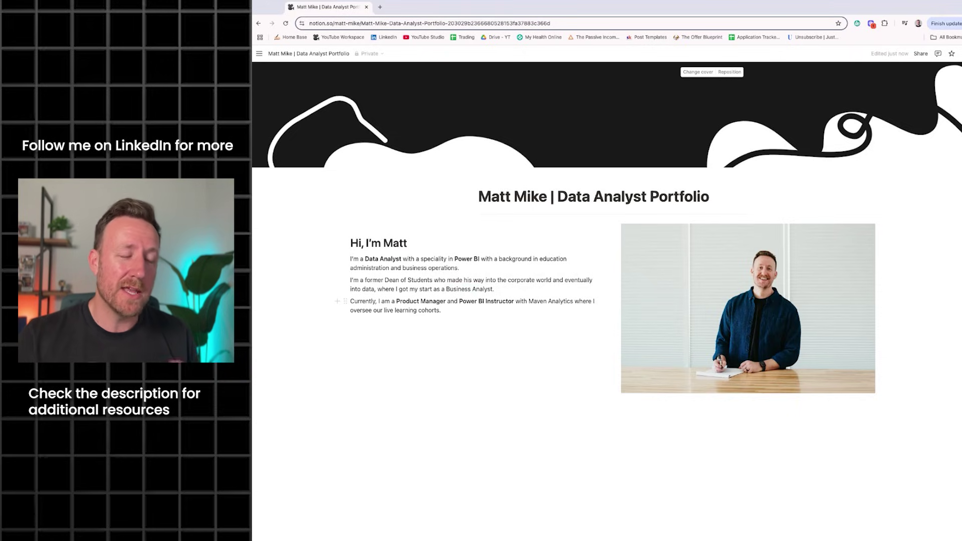
pyautogui.doubleClick(355, 301)
pyautogui.click(415, 304)
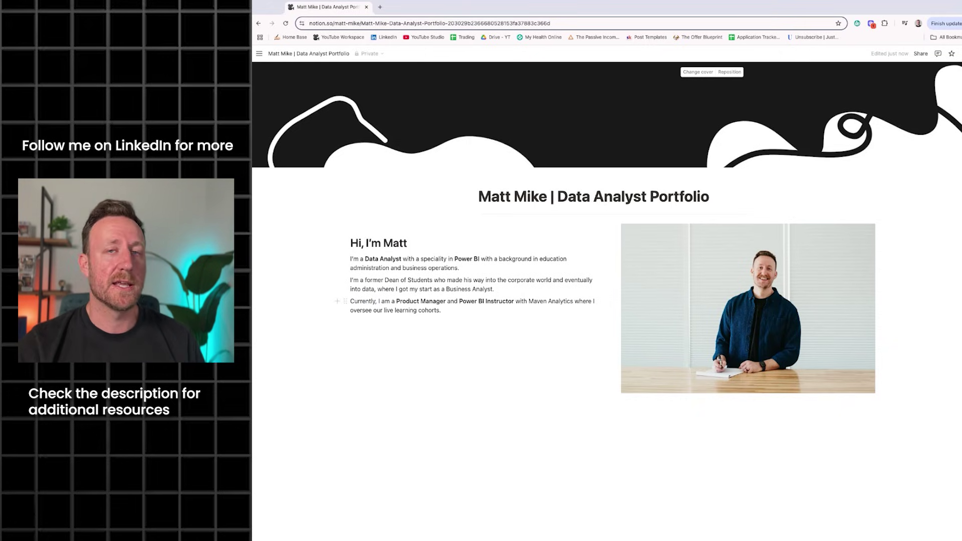
# - Add a 'View Resume' Heading 2 below the bio, then open the resume PDF's sharing settings in Google Drive
pyautogui.press('Return')
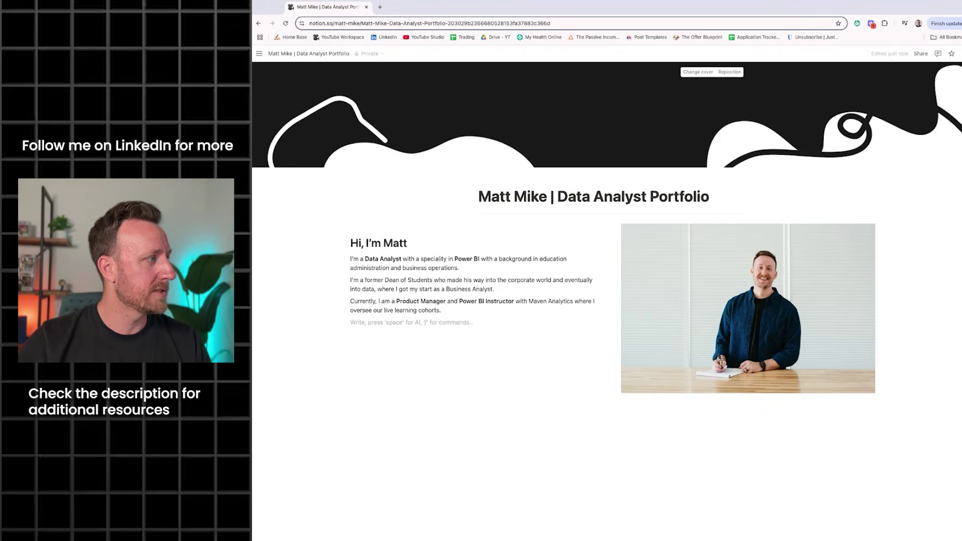
pyautogui.write('View Resume')
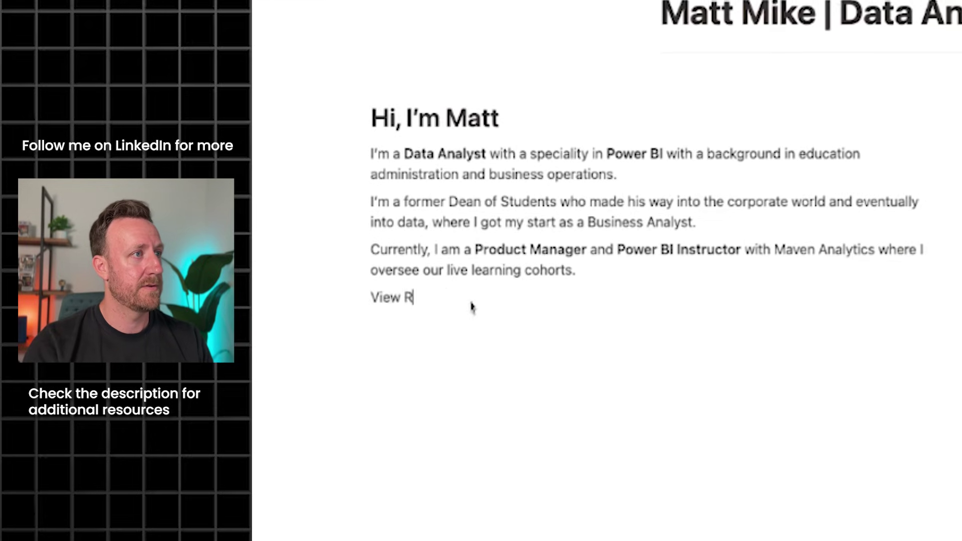
pyautogui.tripleClick(430, 298)
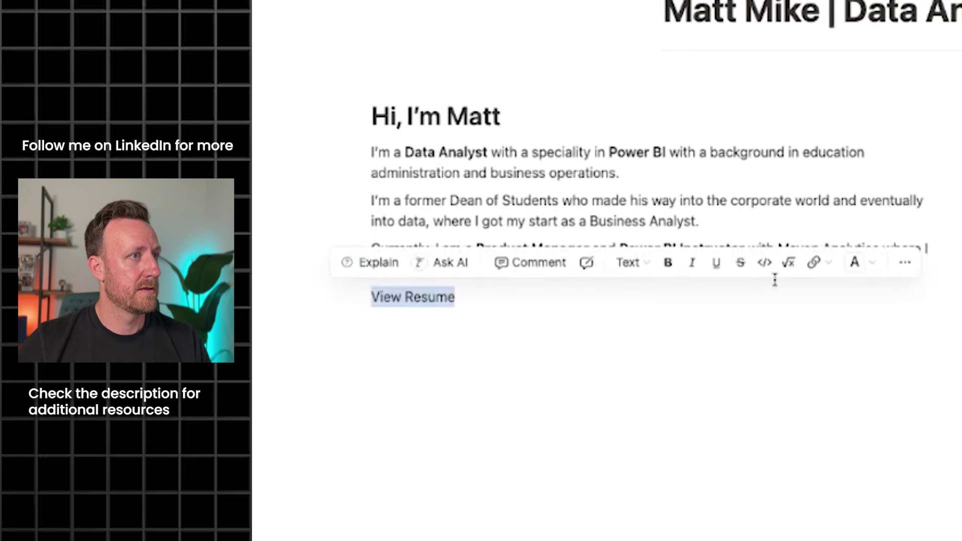
pyautogui.click(645, 266)
pyautogui.click(674, 346)
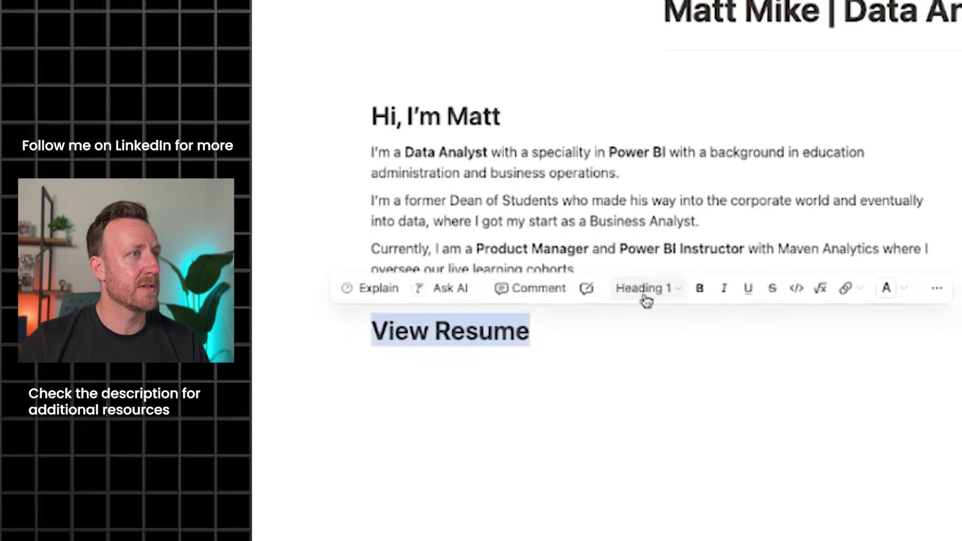
pyautogui.click(646, 290)
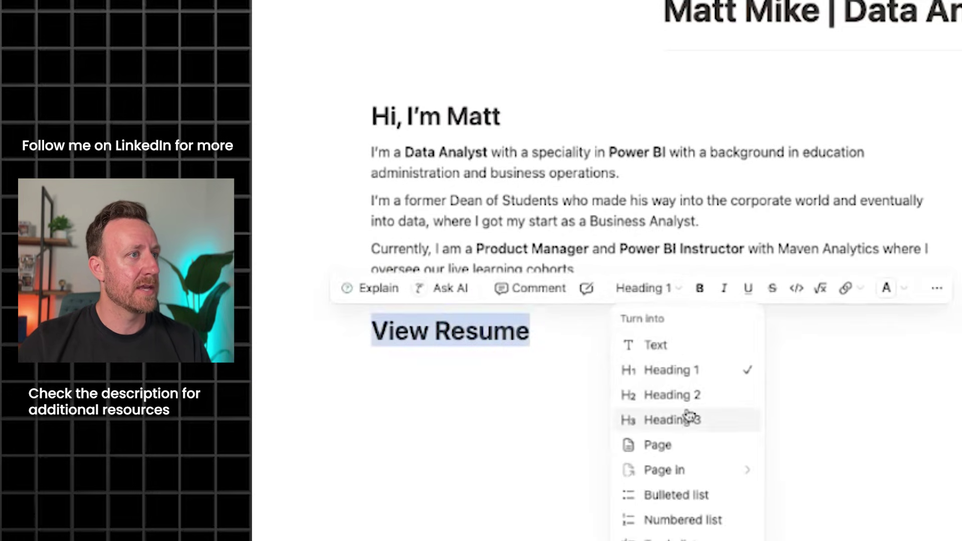
pyautogui.click(671, 394)
pyautogui.click(542, 319)
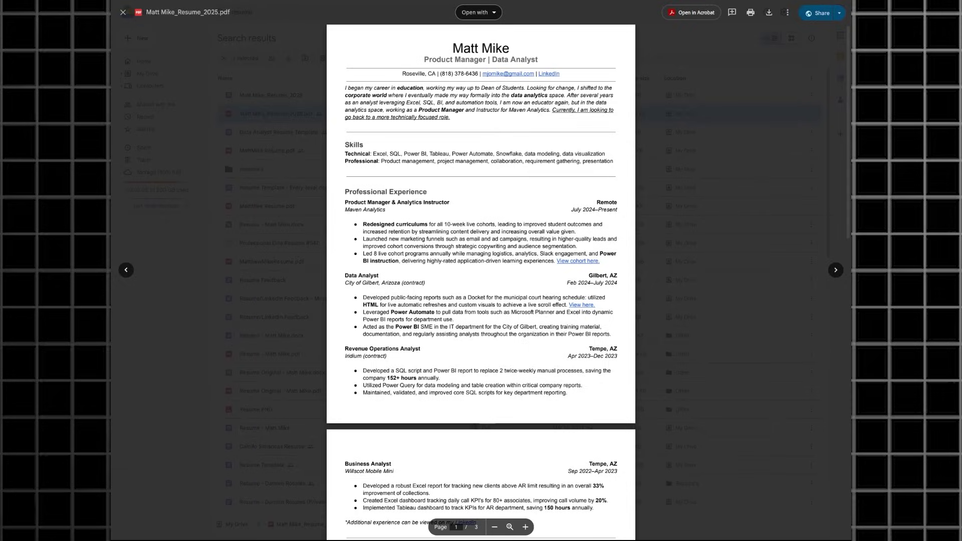
pyautogui.click(817, 14)
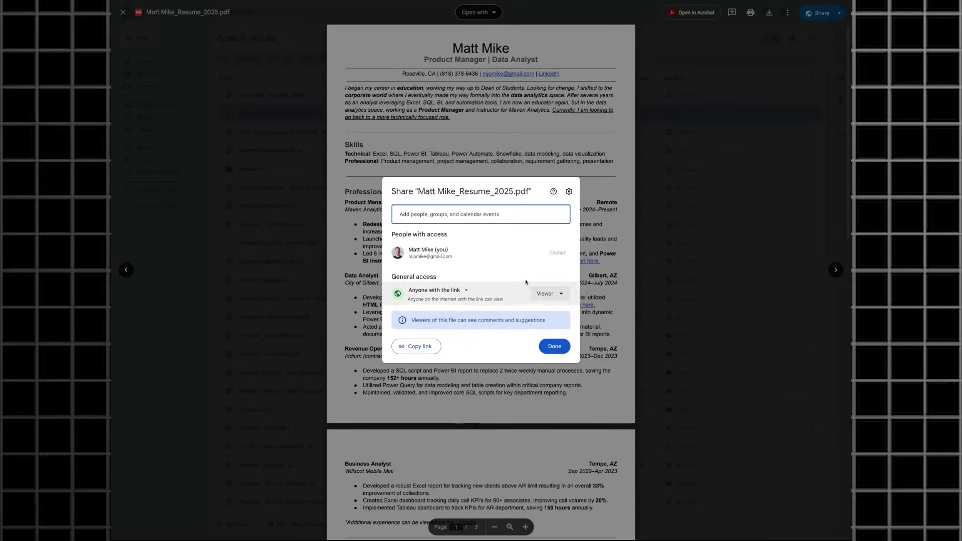
# - Set the resume PDF's general access to Anyone with the link and copy the link
pyautogui.click(453, 290)
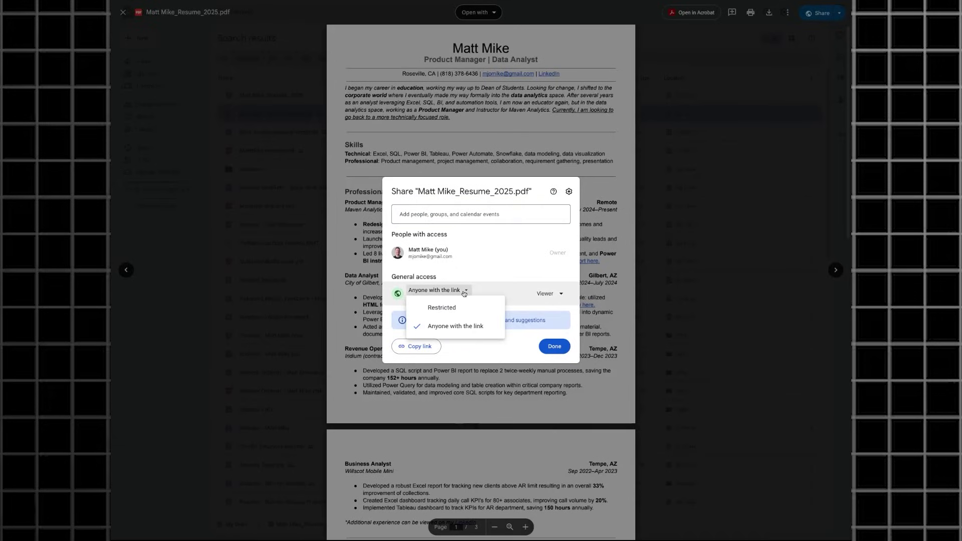
pyautogui.click(456, 328)
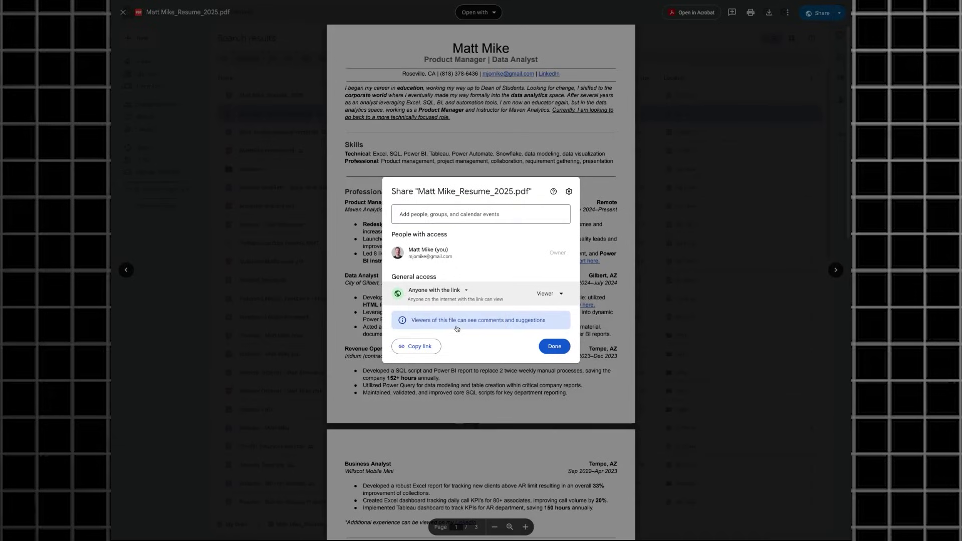
pyautogui.click(412, 349)
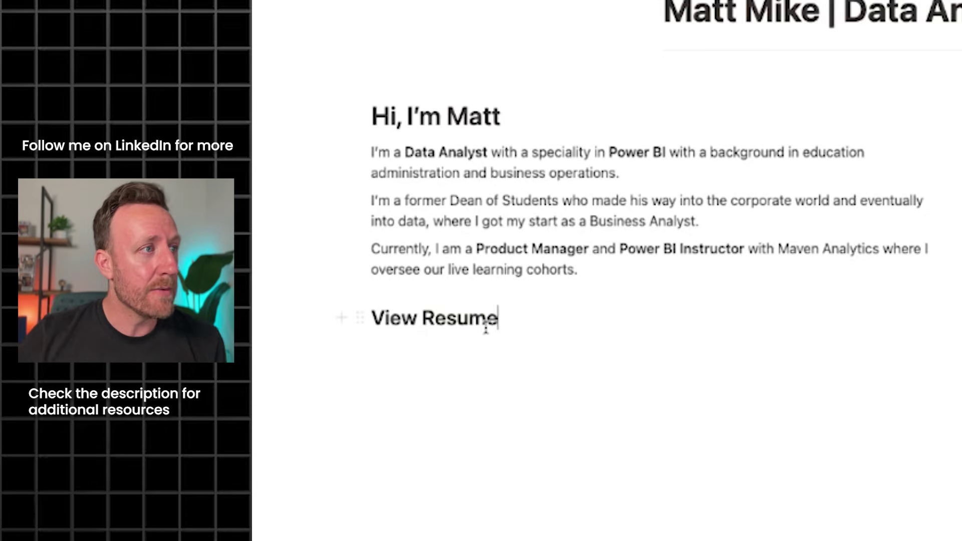
# - Link the View Resume heading to the copied Google Drive resume URL
pyautogui.tripleClick(476, 319)
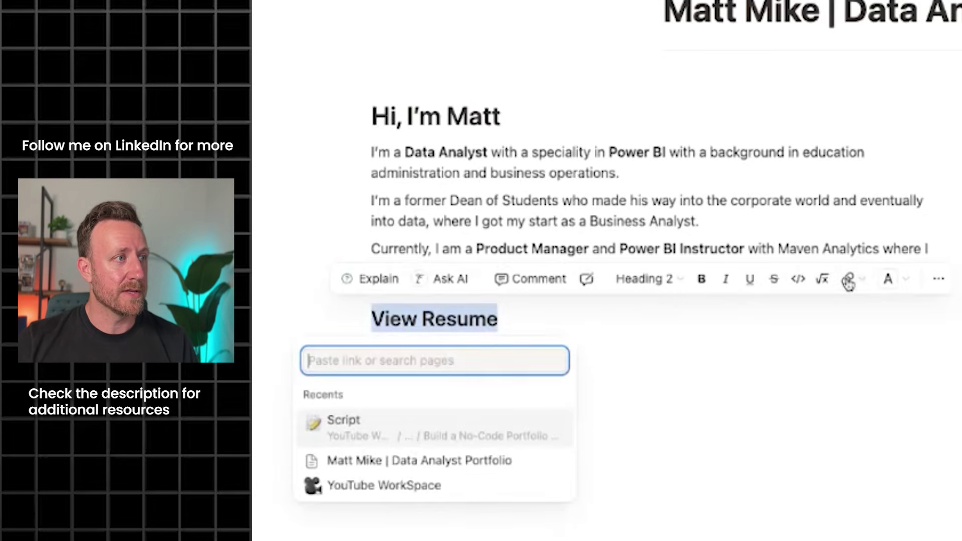
pyautogui.hotkey('ctrl', 'v')
pyautogui.press('Return')
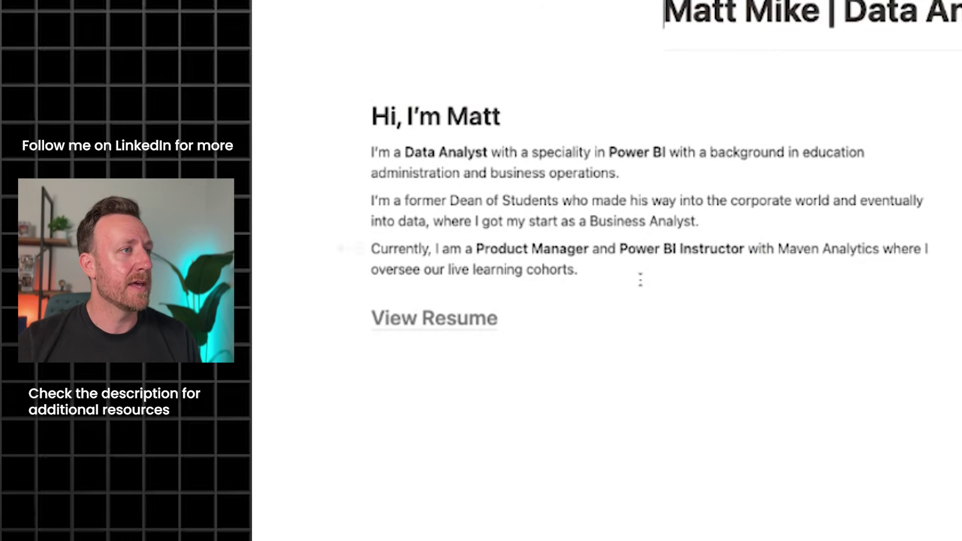
pyautogui.click(564, 326)
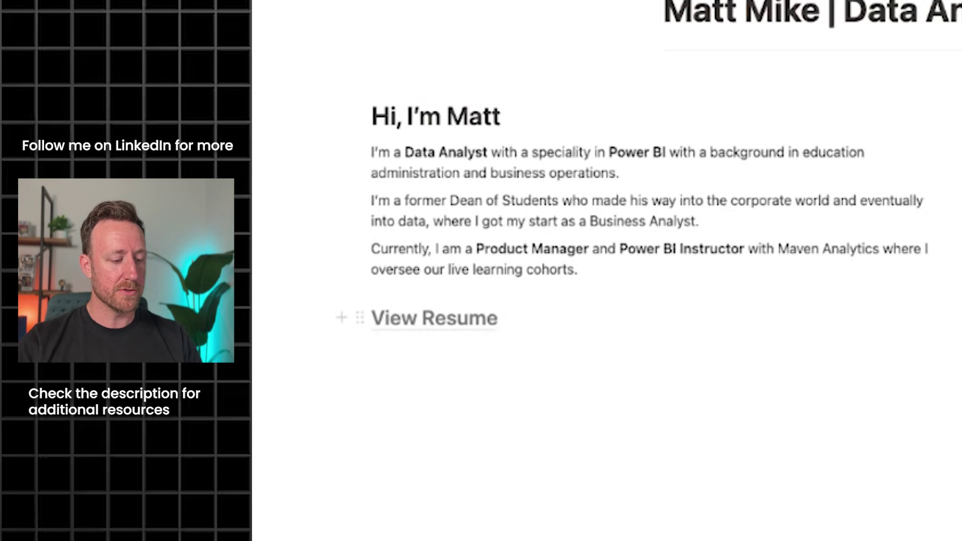
# - Add a 'LinkedIn | YouTube | Email' line below View Resume and link LinkedIn to the profile
pyautogui.press('Return')
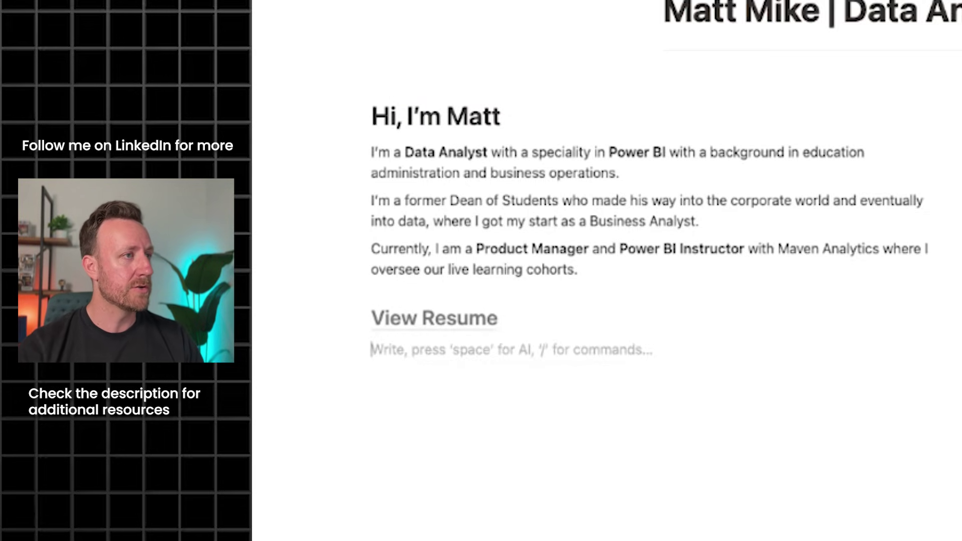
pyautogui.write('LinkedIn ')
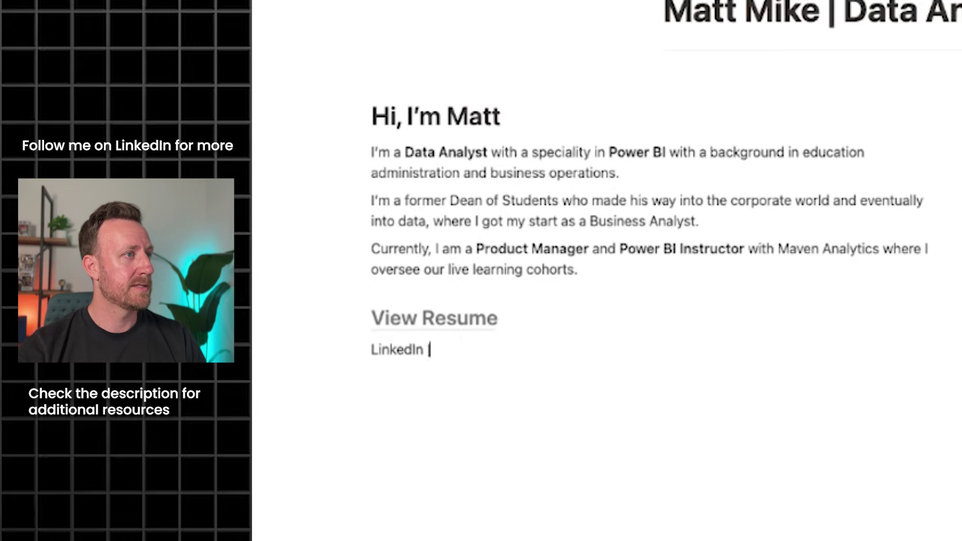
pyautogui.write('| YouTube | Email')
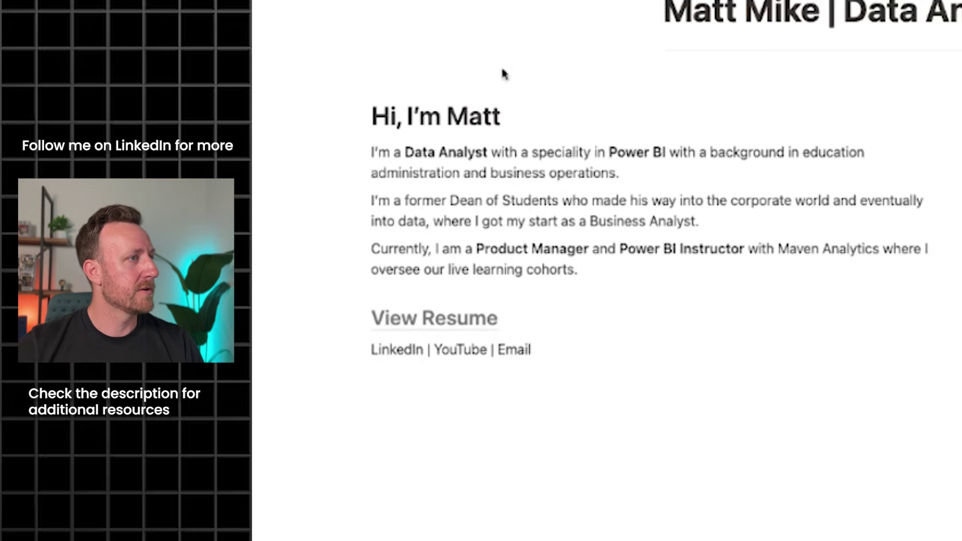
pyautogui.doubleClick(405, 349)
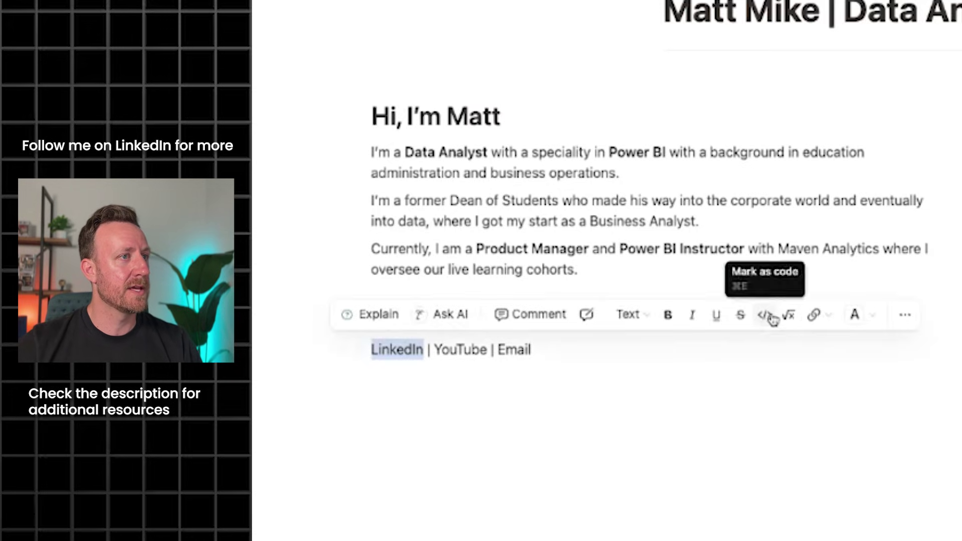
pyautogui.click(813, 316)
pyautogui.click(814, 318)
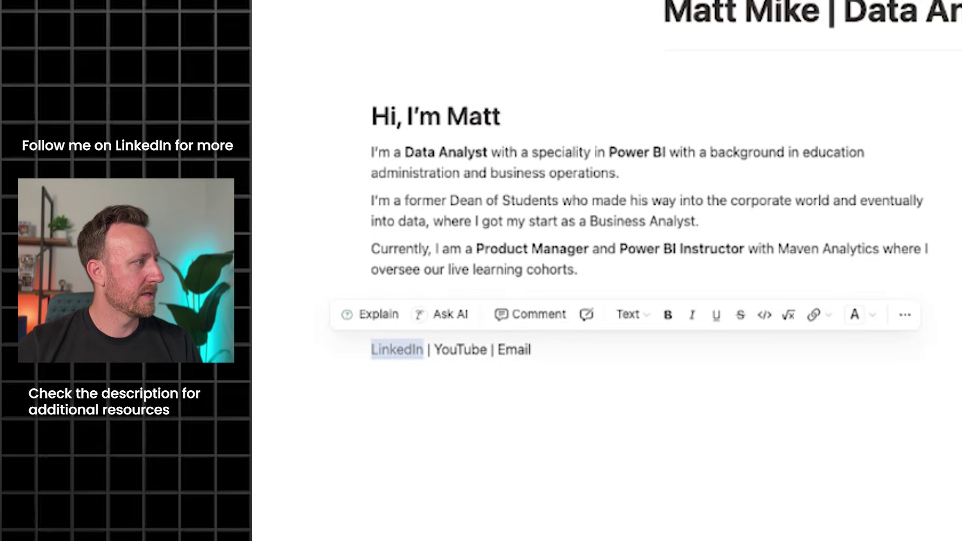
# - Link YouTube to the channel address and Email to a mailto address
pyautogui.doubleClick(462, 346)
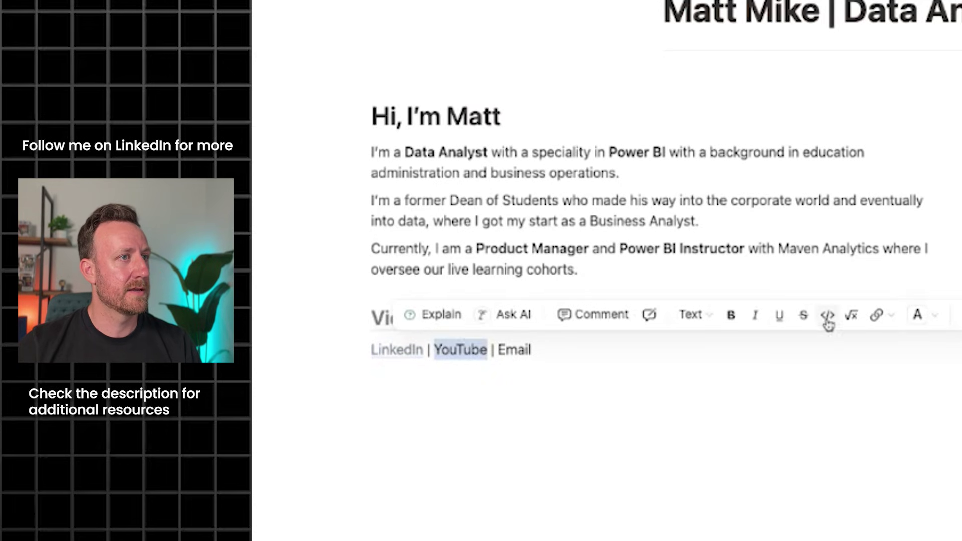
pyautogui.click(876, 315)
pyautogui.hotkey('ctrl', 'v')
pyautogui.press('Return')
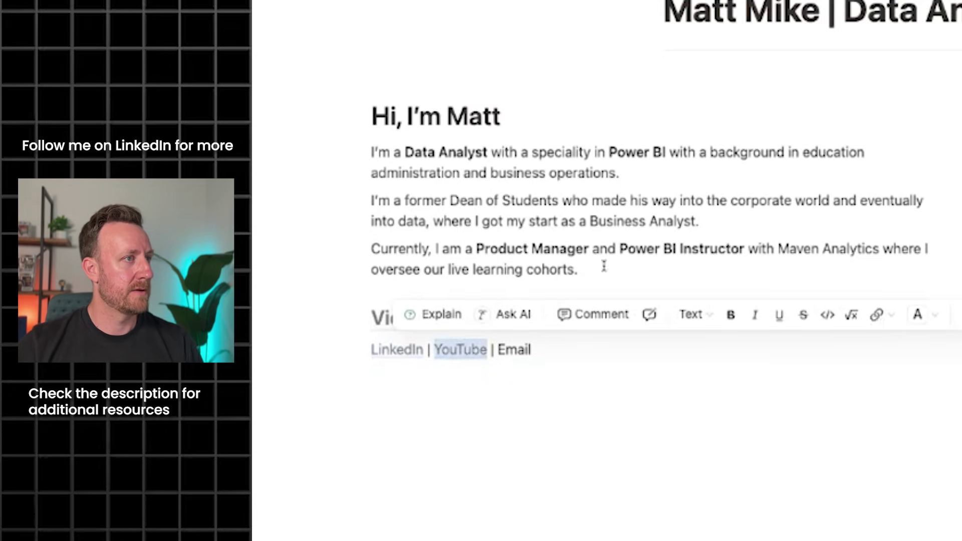
pyautogui.doubleClick(512, 347)
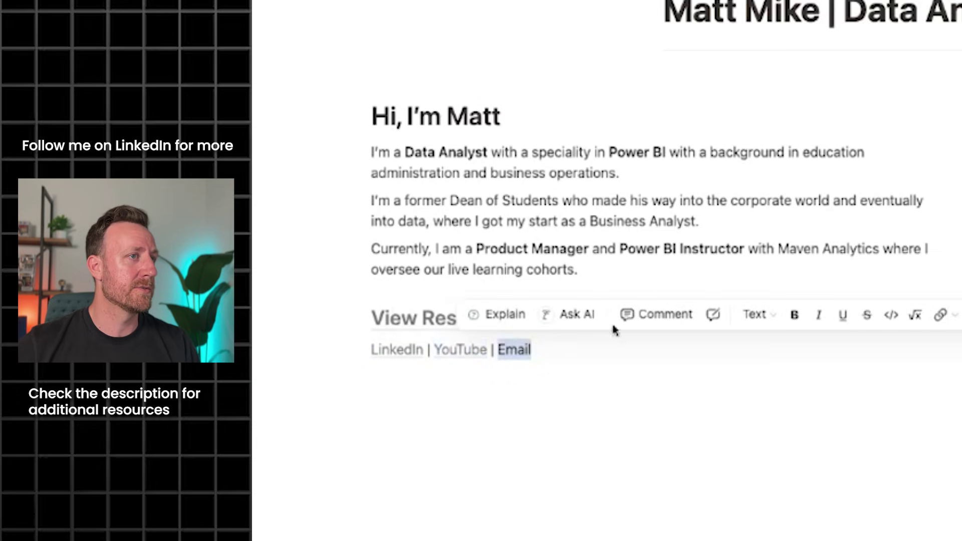
pyautogui.click(941, 316)
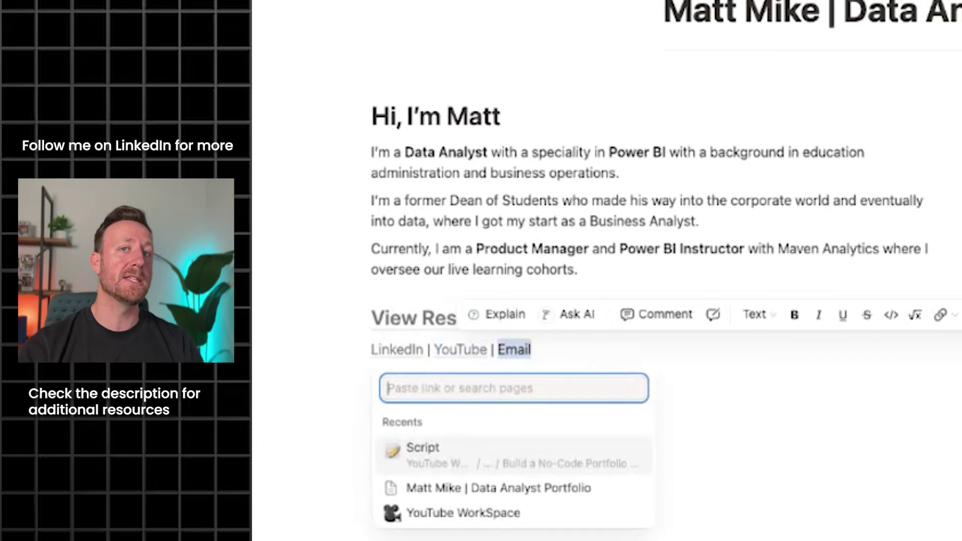
pyautogui.write('mailto')
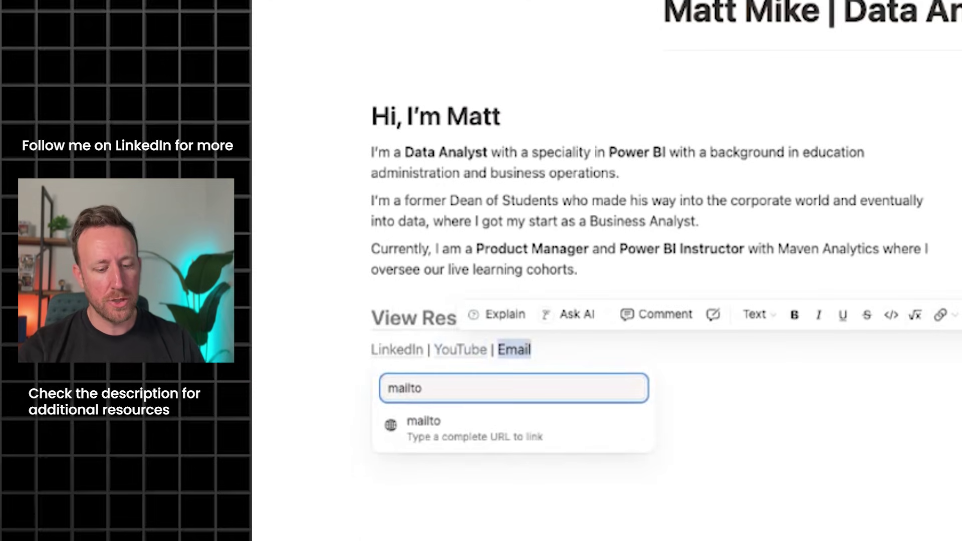
pyautogui.write(': mjoml')
pyautogui.press('Return')
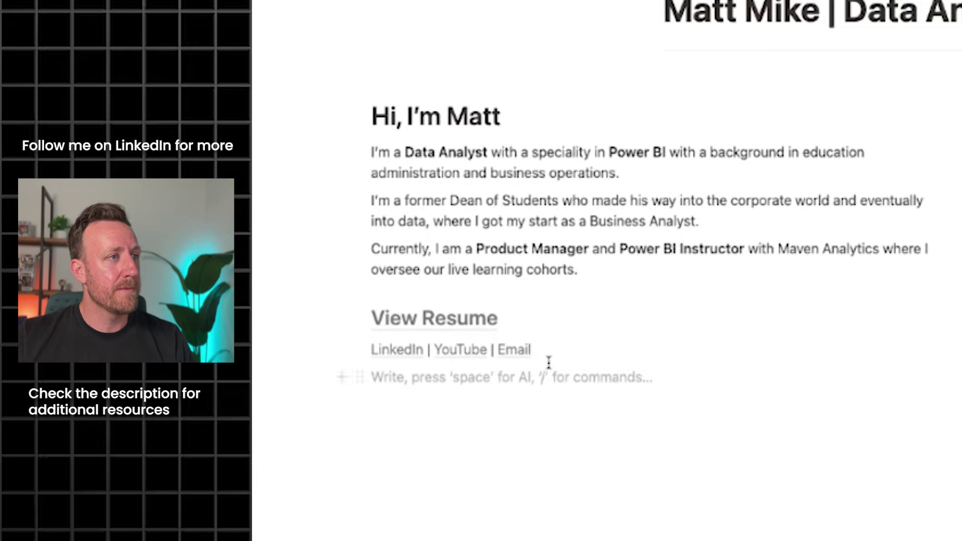
# - Turn the contact line into a Heading 3 and widen the intro column slightly
pyautogui.hotkey('ctrl', 'a')
pyautogui.tripleClick(481, 356)
pyautogui.click(624, 320)
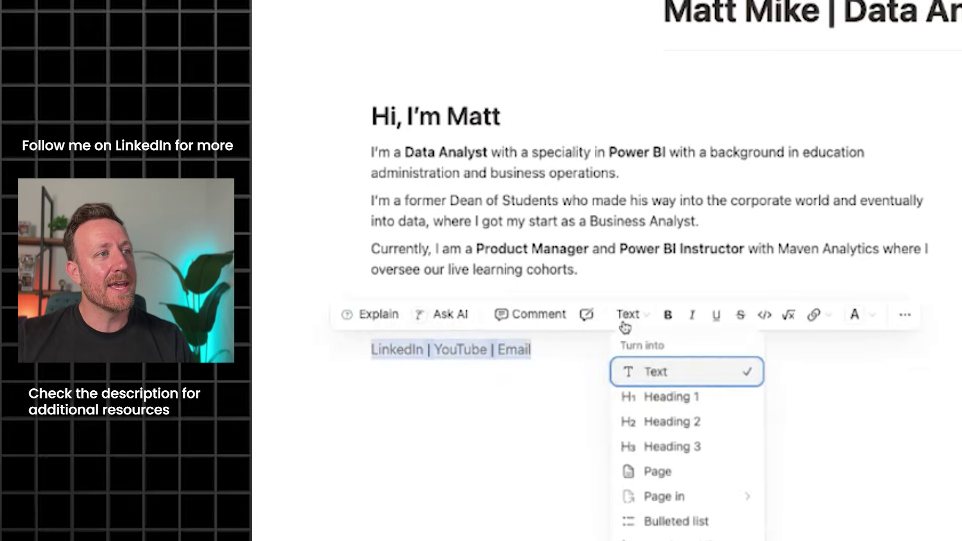
pyautogui.click(671, 443)
pyautogui.click(438, 419)
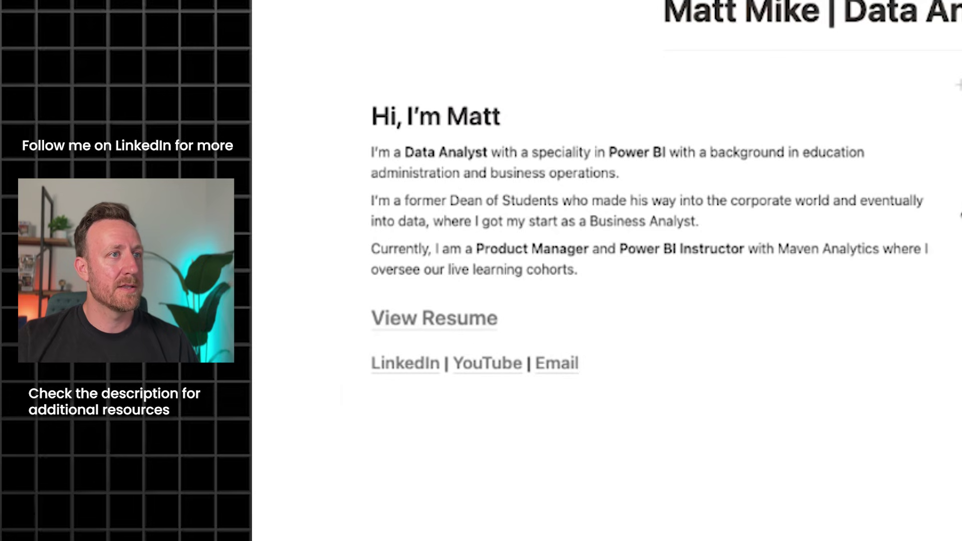
pyautogui.moveTo(958, 215); pyautogui.dragTo(961, 215)
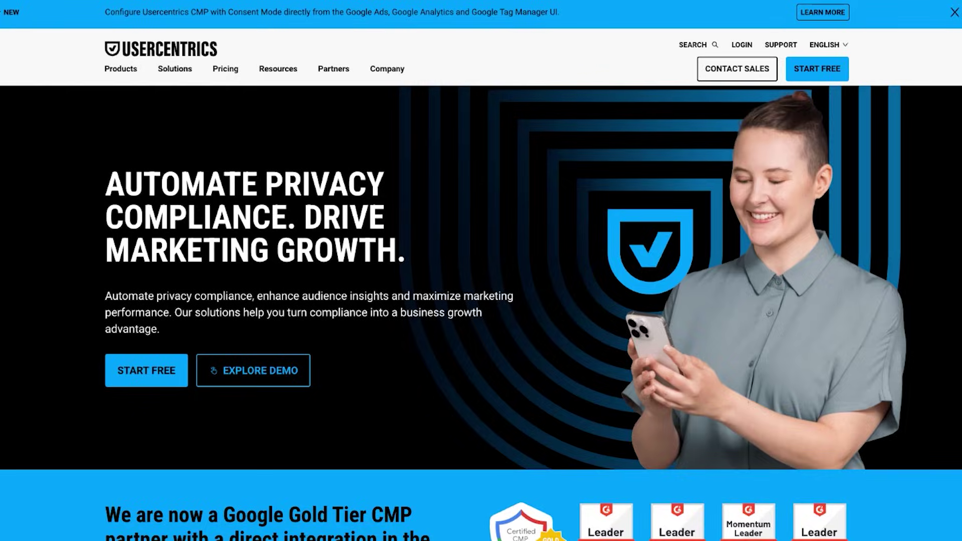
# - Scroll down the Usercentrics homepage past the Google Gold Tier banner to the Web CMP section
pyautogui.scroll(-7, 481, 271)
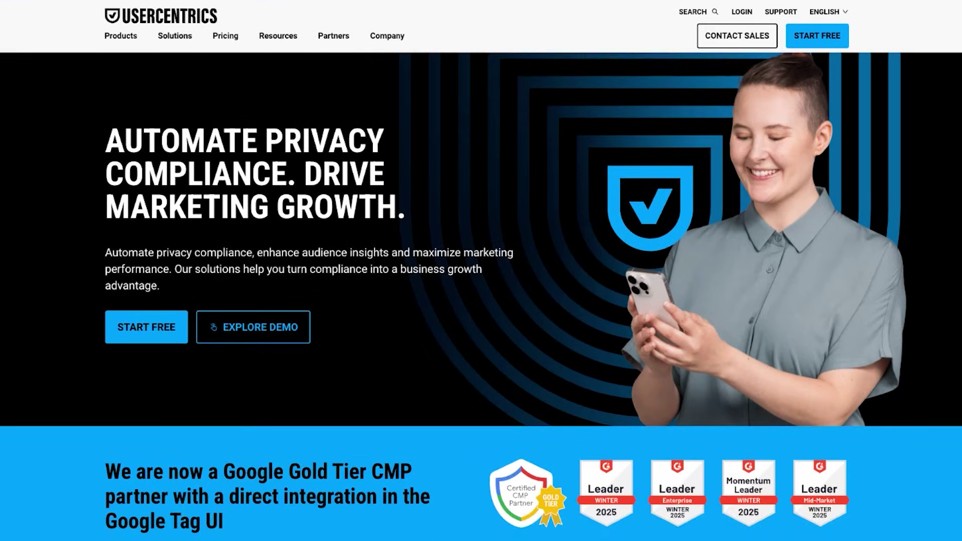
pyautogui.scroll(-2, 481, 271)
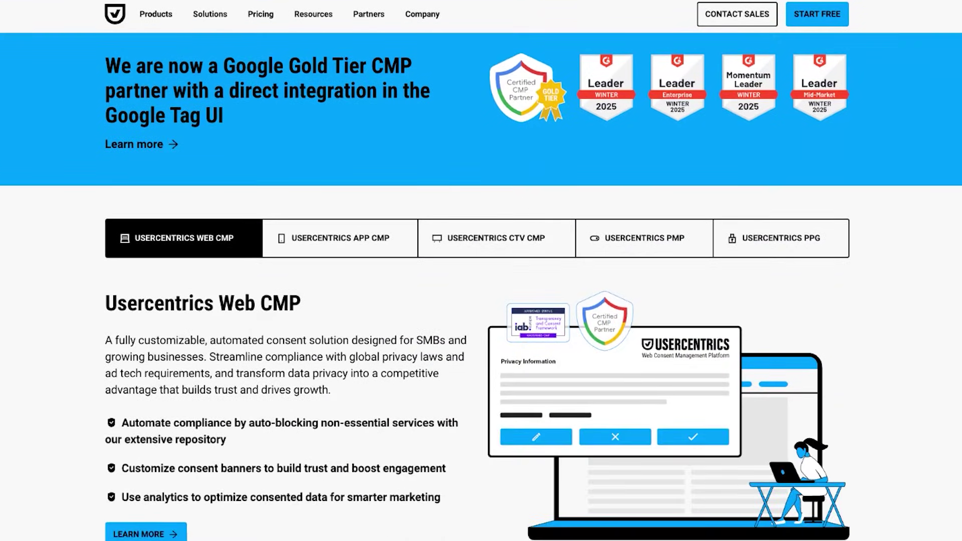
pyautogui.scroll(-1, 480, 270)
pyautogui.scroll(-9, 480, 270)
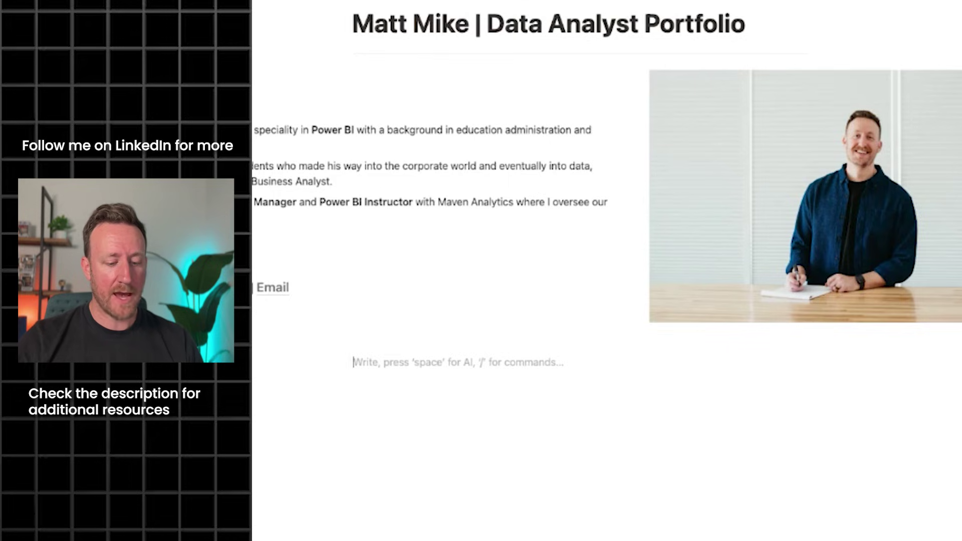
# - Insert a three-column layout and put 'Technical & Professional Skills' as a heading in the middle column
pyautogui.write('/')
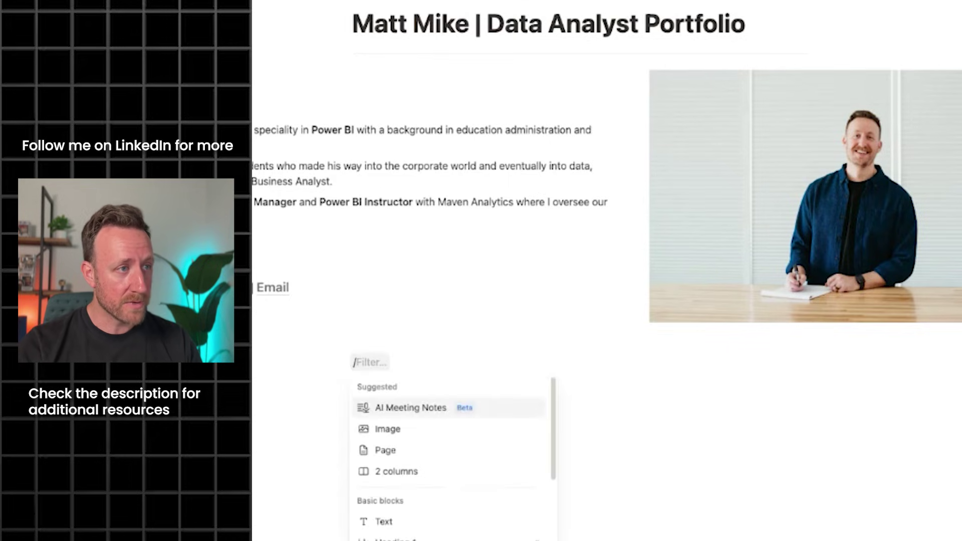
pyautogui.write('3 co')
pyautogui.press('Return')
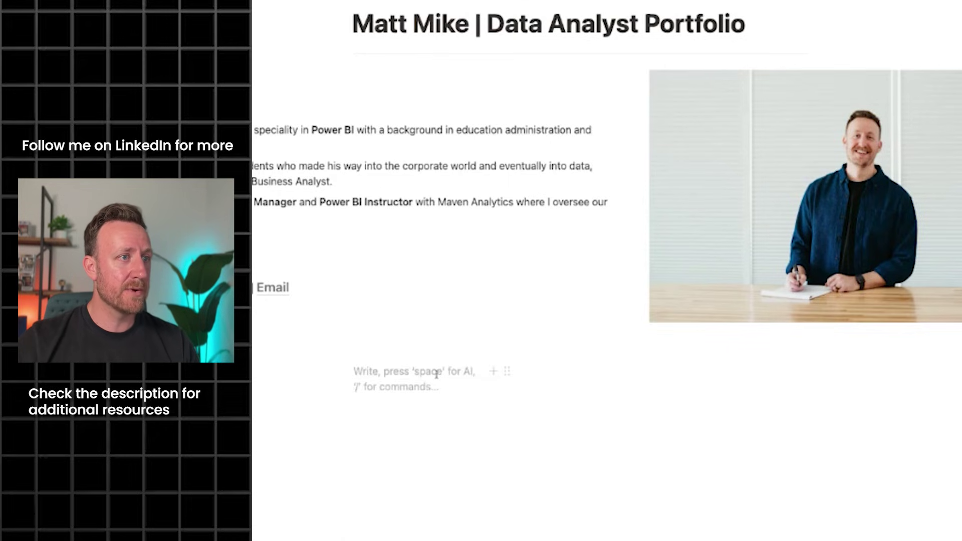
pyautogui.click(573, 373)
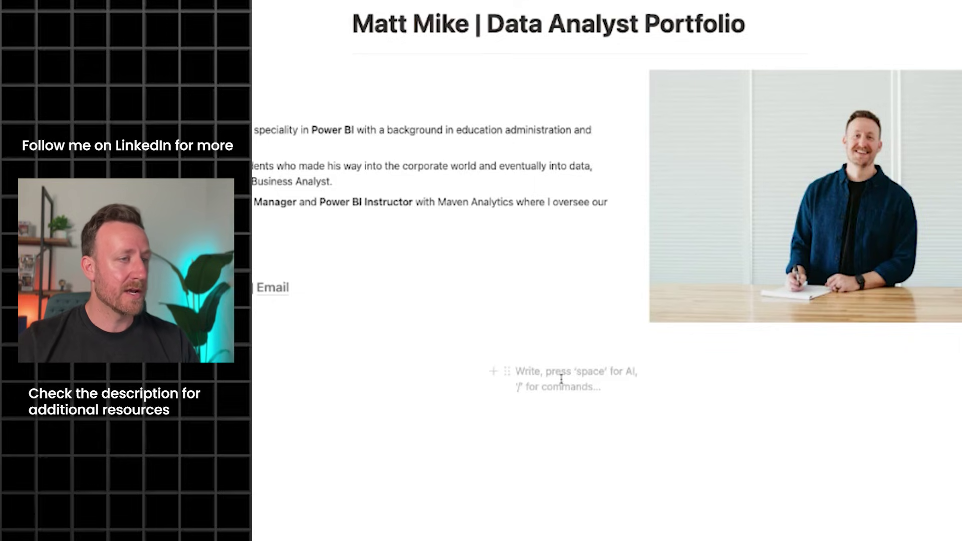
pyautogui.write('Technical & Professional Skills')
pyautogui.tripleClick(585, 422)
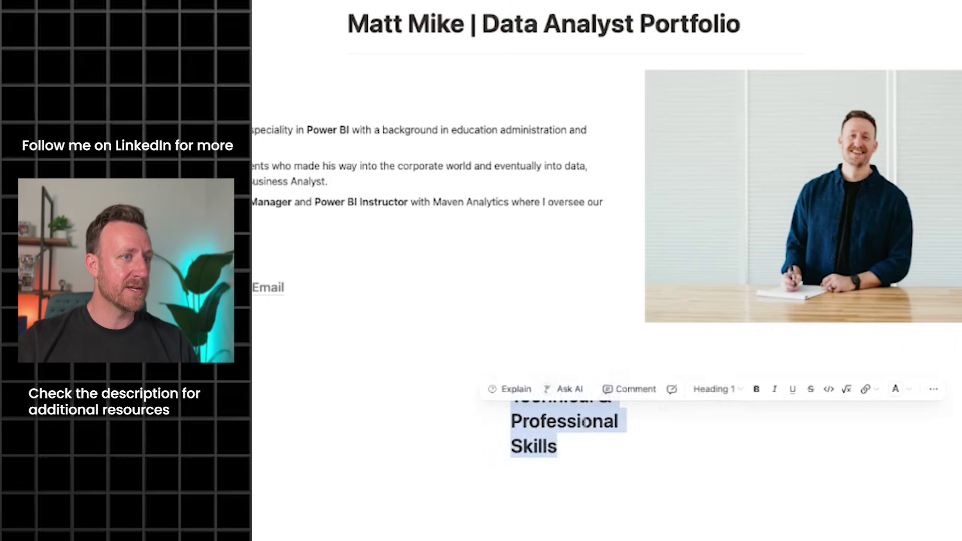
pyautogui.click(556, 421)
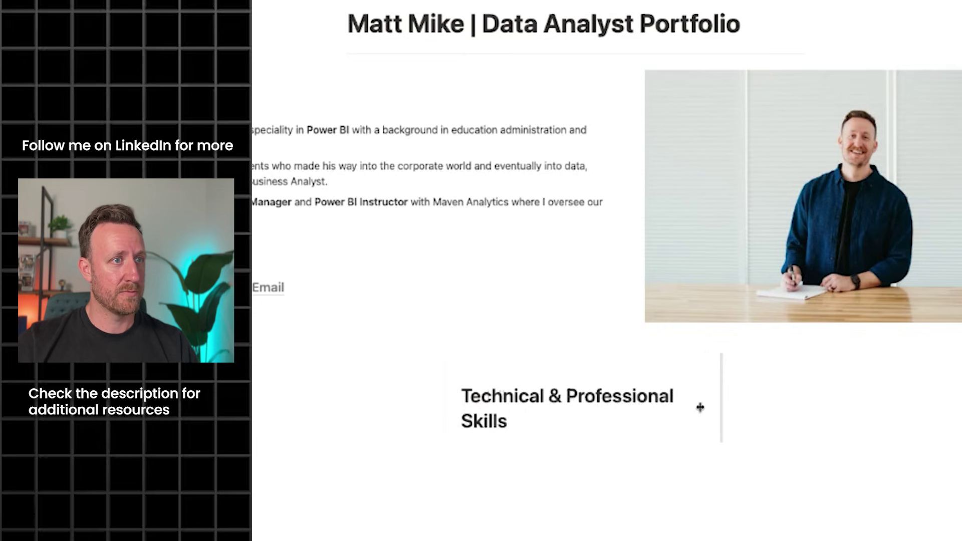
# - Drag the column dividers so the skills heading fits on one line, centred on the page
pyautogui.moveTo(699, 407); pyautogui.dragTo(732, 406)
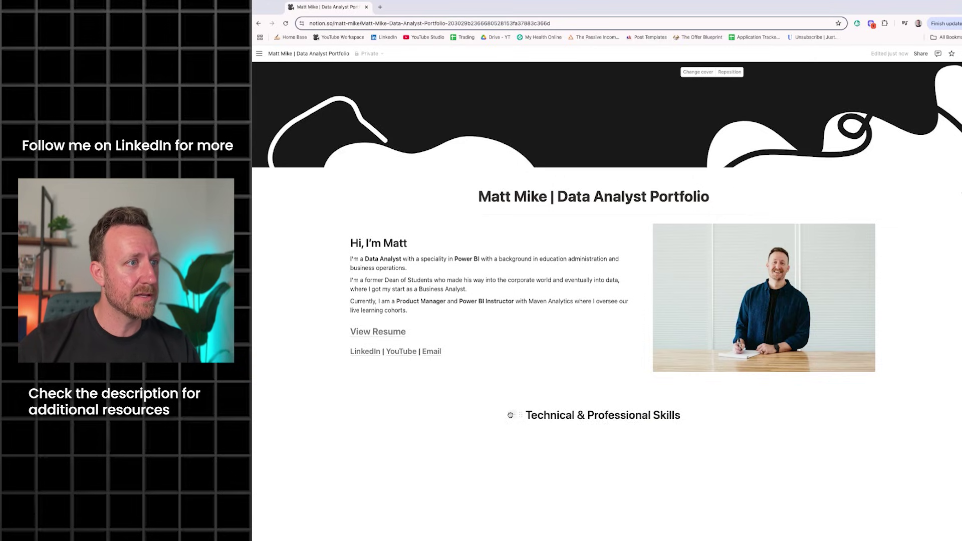
pyautogui.moveTo(517, 424); pyautogui.dragTo(507, 424)
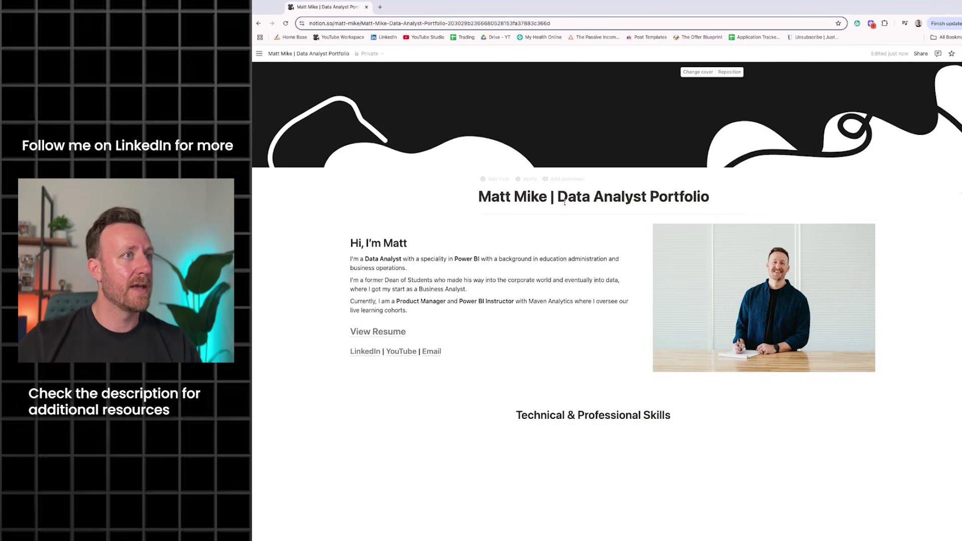
pyautogui.doubleClick(637, 199)
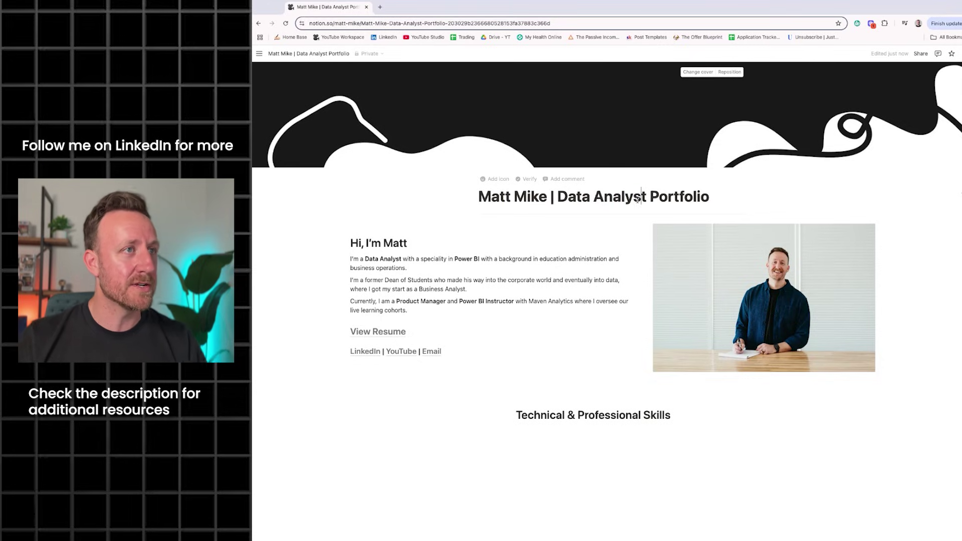
pyautogui.tripleClick(637, 198)
pyautogui.doubleClick(607, 415)
pyautogui.tripleClick(608, 414)
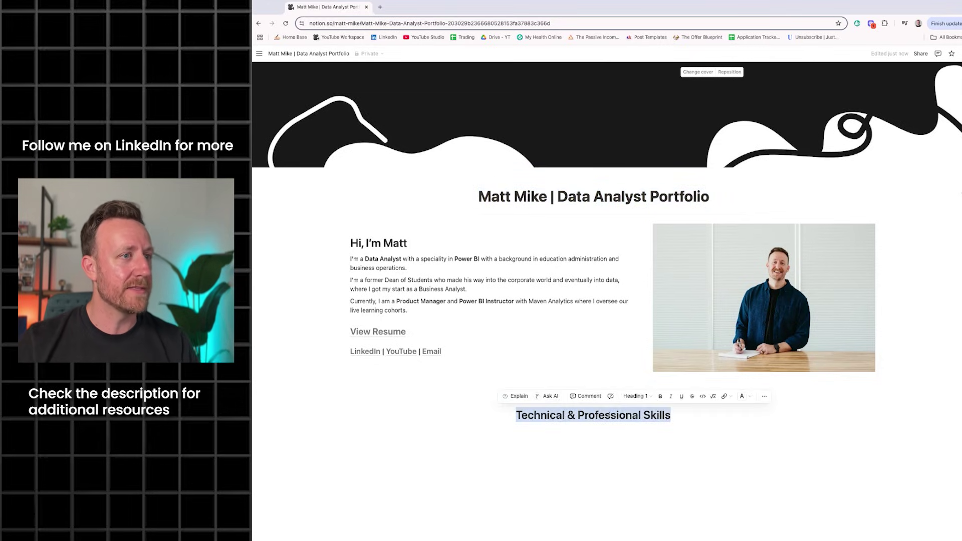
pyautogui.click(609, 414)
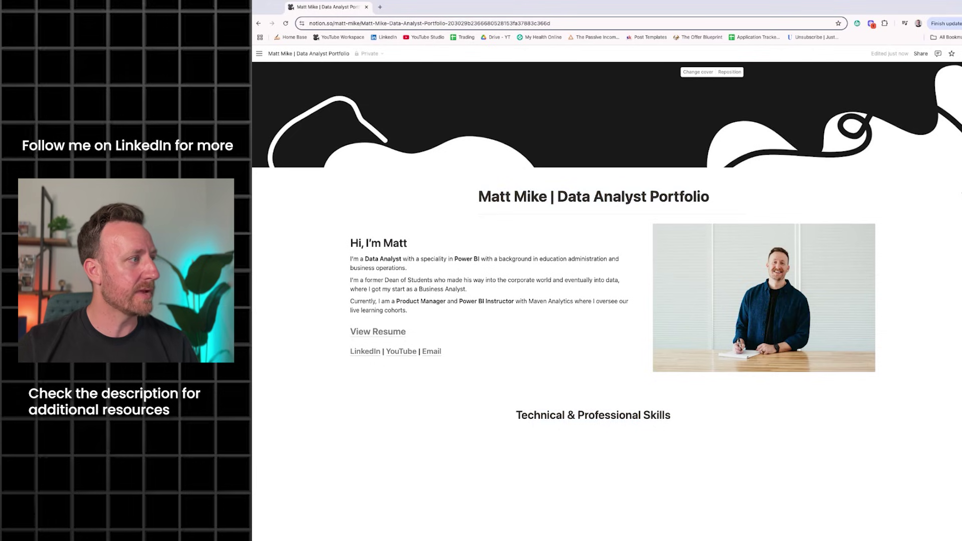
# - Insert a three-column layout under the skills heading with an image block for the Excel logo
pyautogui.click(572, 434)
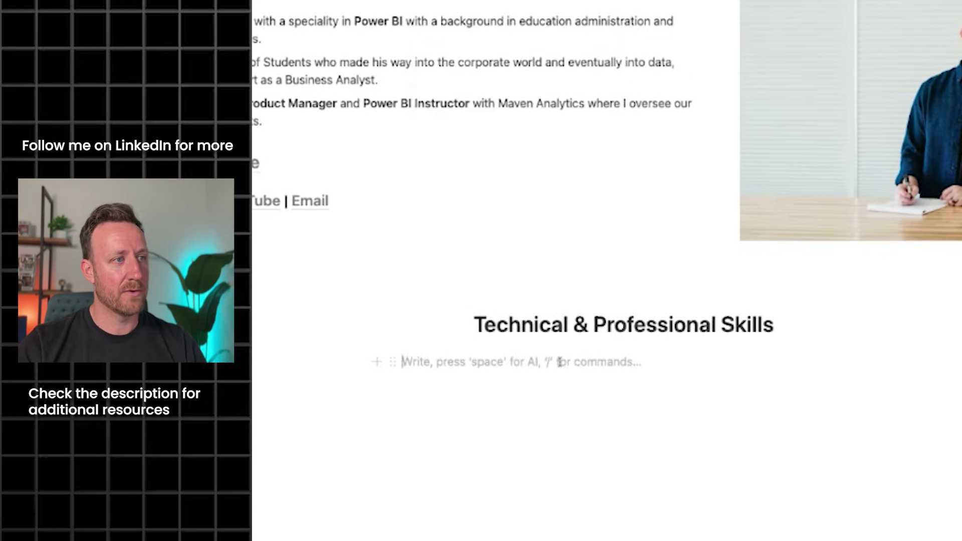
pyautogui.write('/3 col')
pyautogui.press('Return')
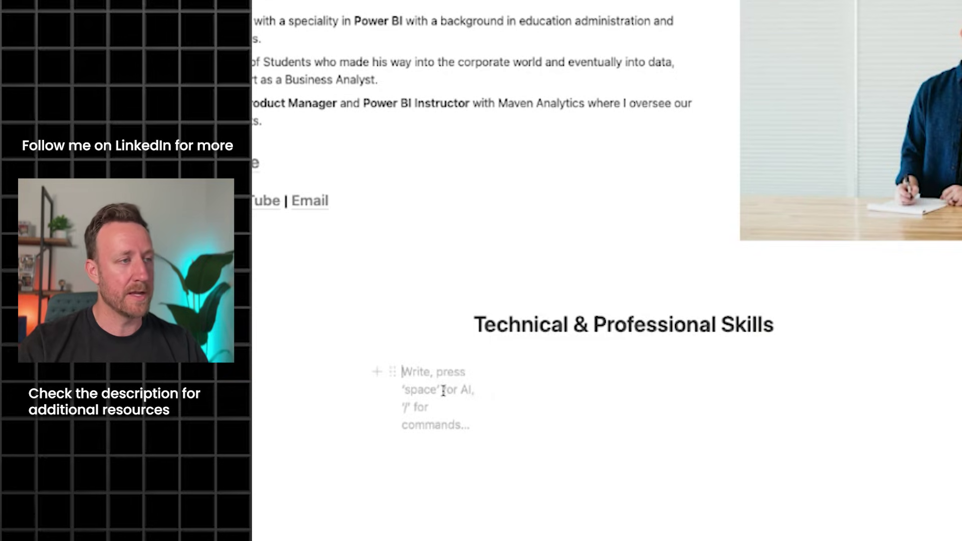
pyautogui.write('/imag')
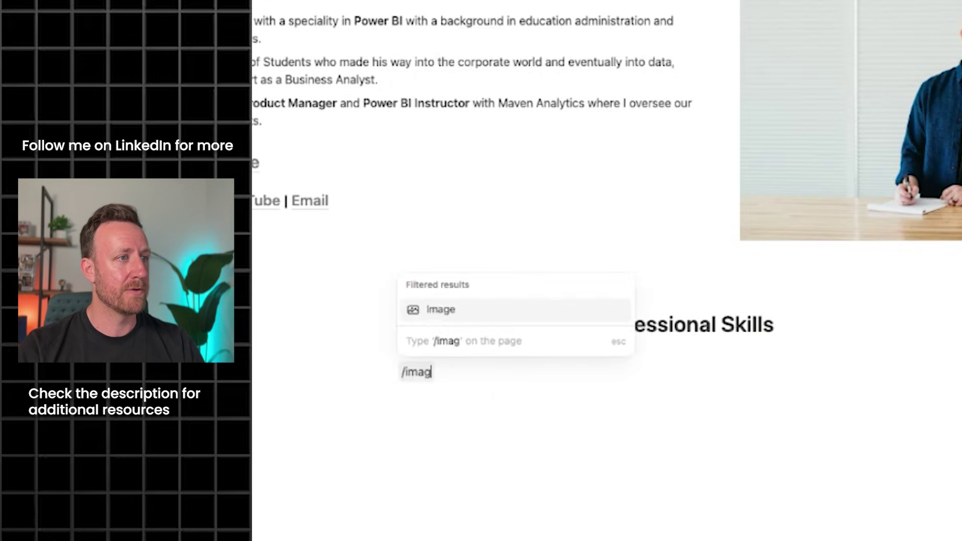
pyautogui.press('Return')
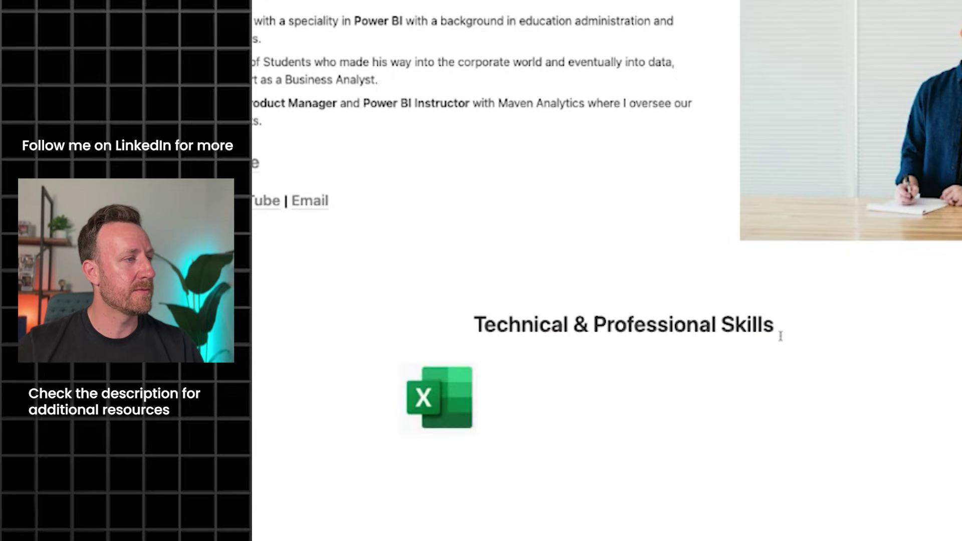
# - Add image blocks alongside and upload the SQL, Power BI, Tableau and Power Automate logos
pyautogui.click(522, 388)
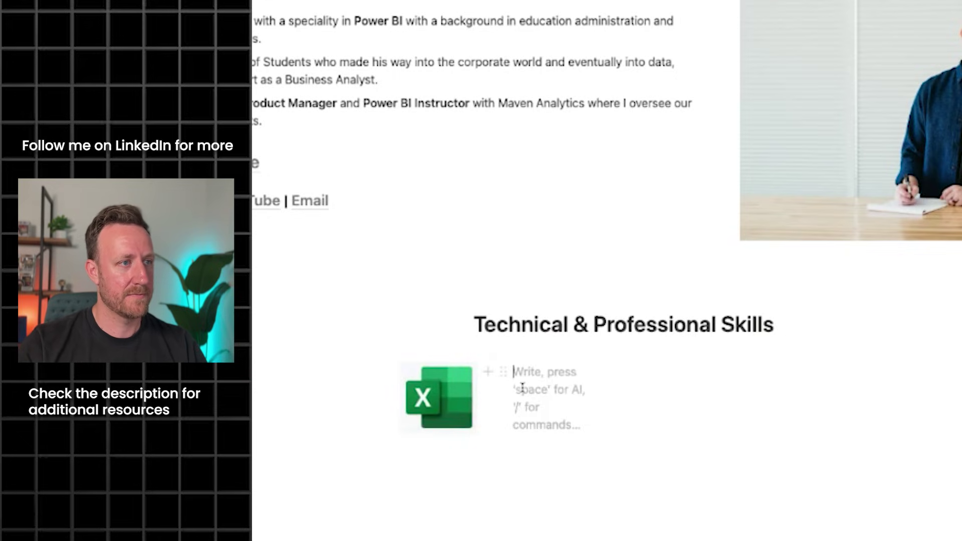
pyautogui.write('i')
pyautogui.press('Return')
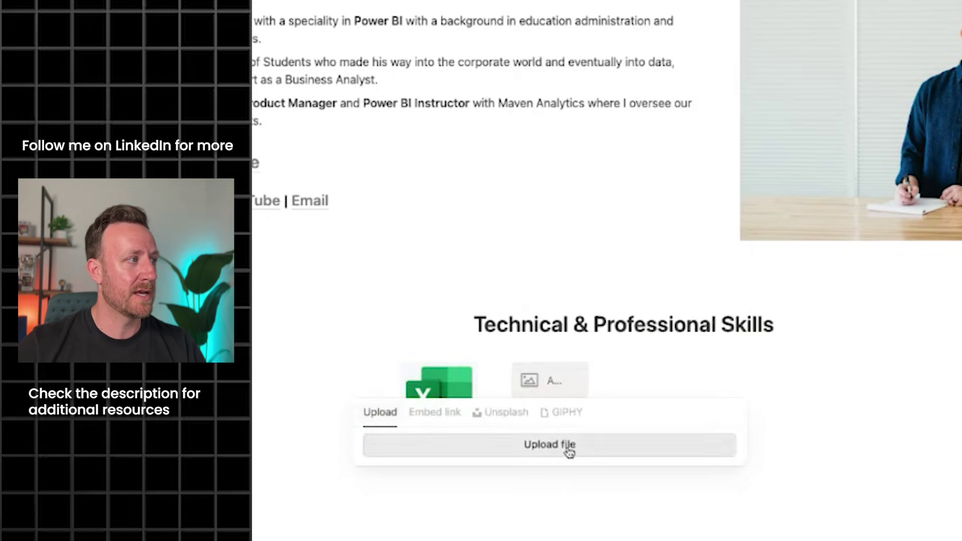
pyautogui.click(570, 453)
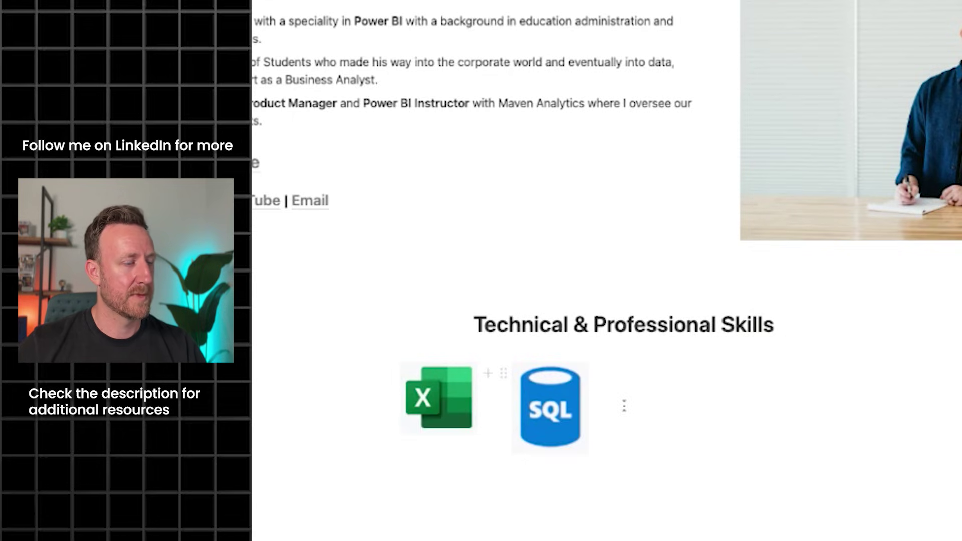
pyautogui.click(638, 379)
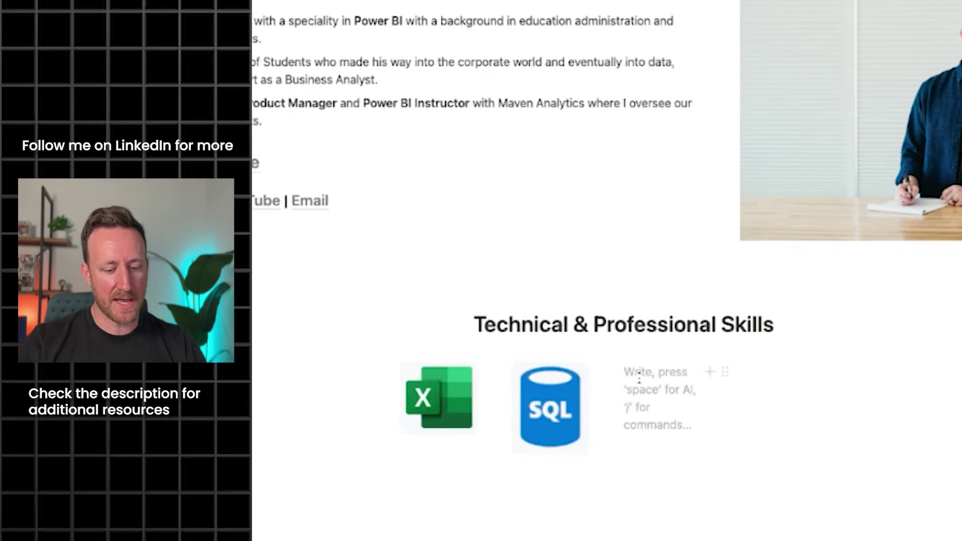
pyautogui.write('/ima')
pyautogui.press('Return')
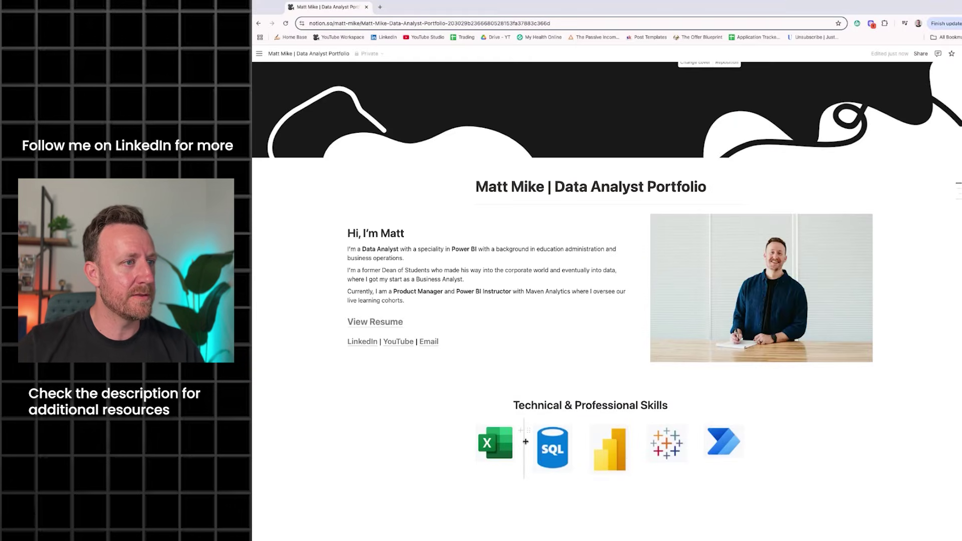
# - Drag the column dividers to space the five logos evenly, leaving an empty line below
pyautogui.moveTo(525, 442); pyautogui.dragTo(583, 451)
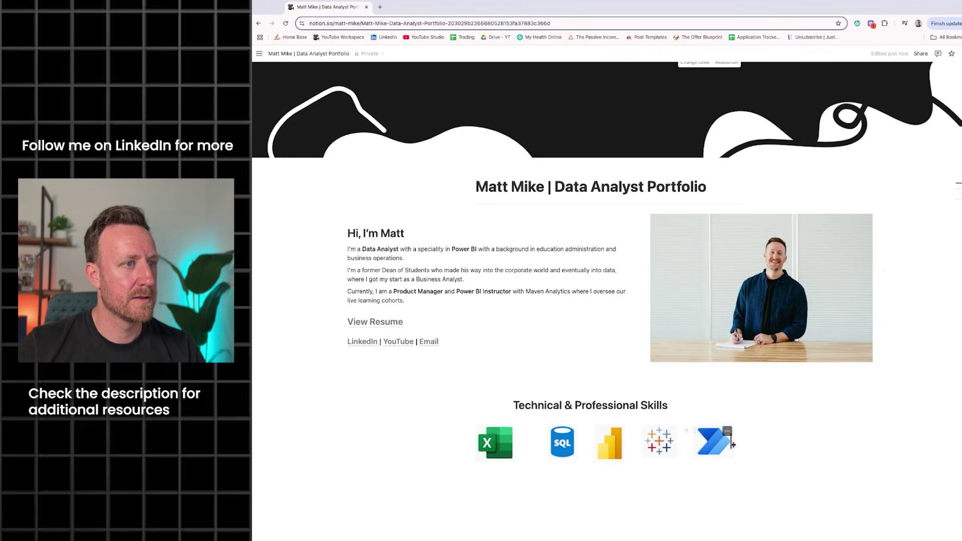
pyautogui.scroll(-1, 384, 447)
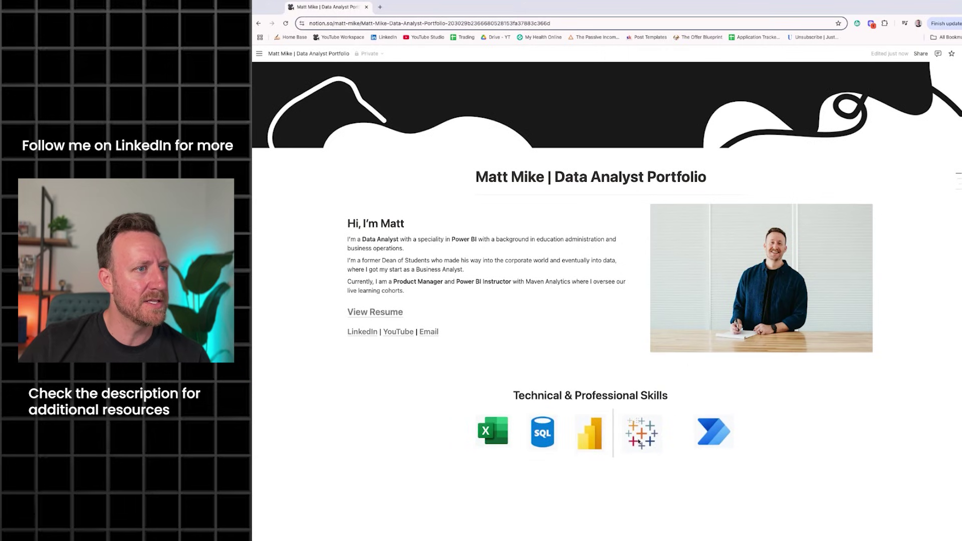
pyautogui.moveTo(683, 440); pyautogui.dragTo(668, 440)
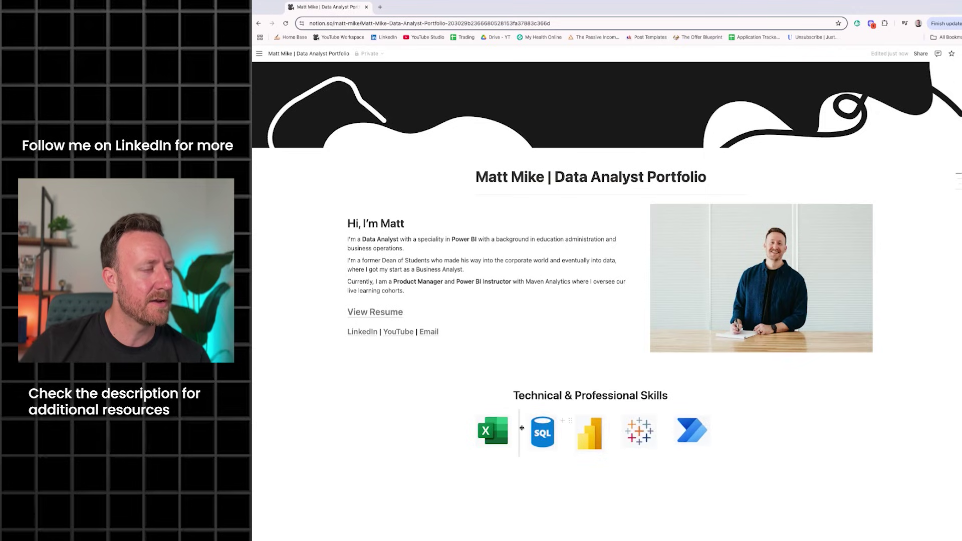
pyautogui.click(751, 431)
pyautogui.click(751, 478)
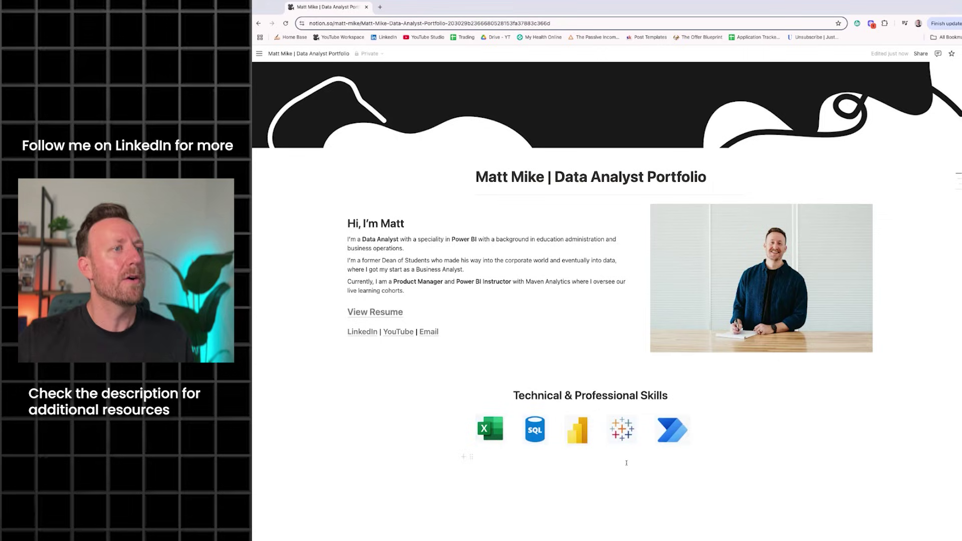
# - Insert a five-column row under the tool logos with image blocks for the Python and Snowflake logos
pyautogui.click(521, 457)
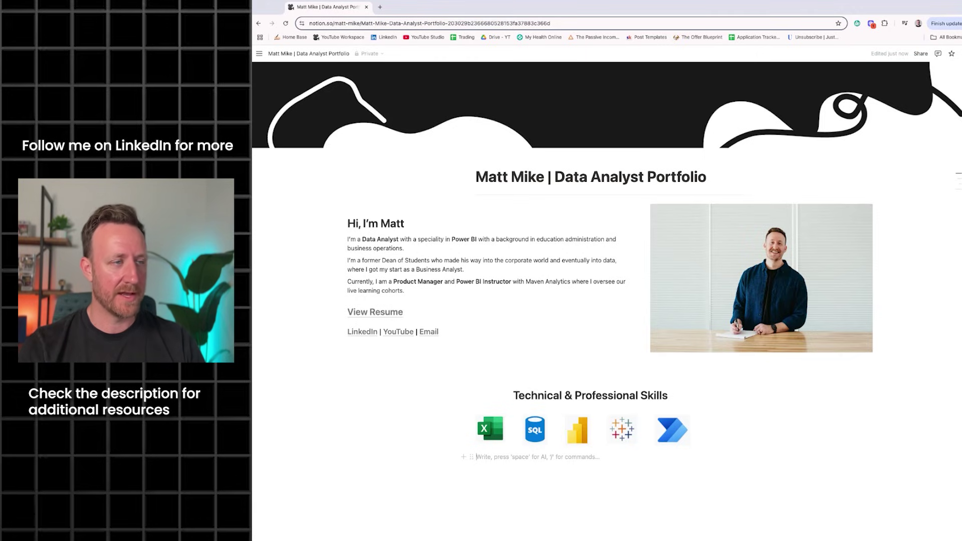
pyautogui.write('/')
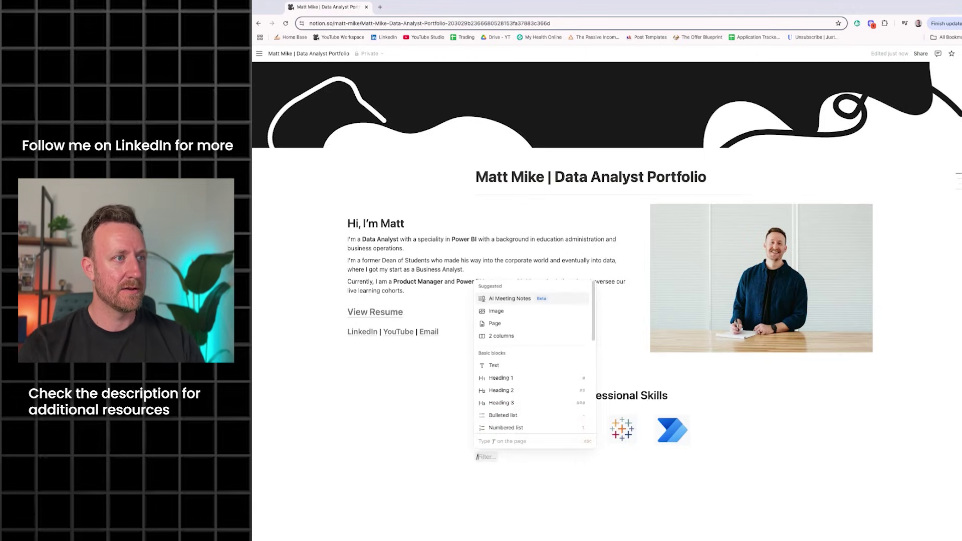
pyautogui.write('5')
pyautogui.press('Return')
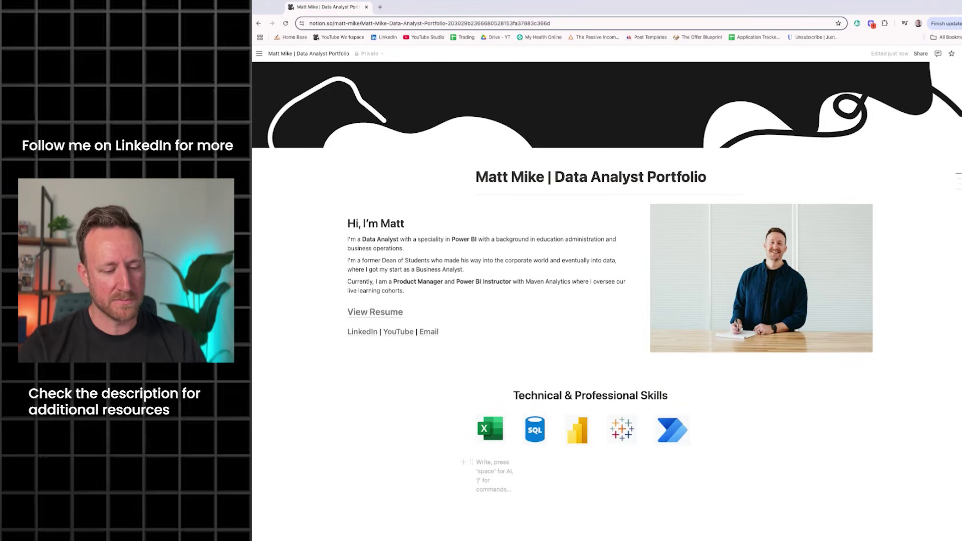
pyautogui.write('/image')
pyautogui.press('Return')
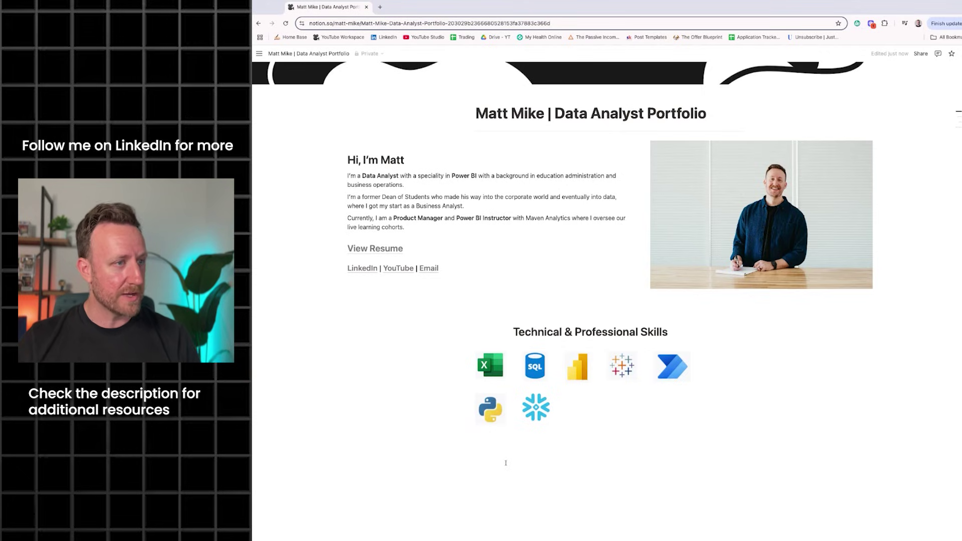
# - Build a two-column list of starred skills with years, starting with Data Visualization | 4+ years
pyautogui.click(557, 444)
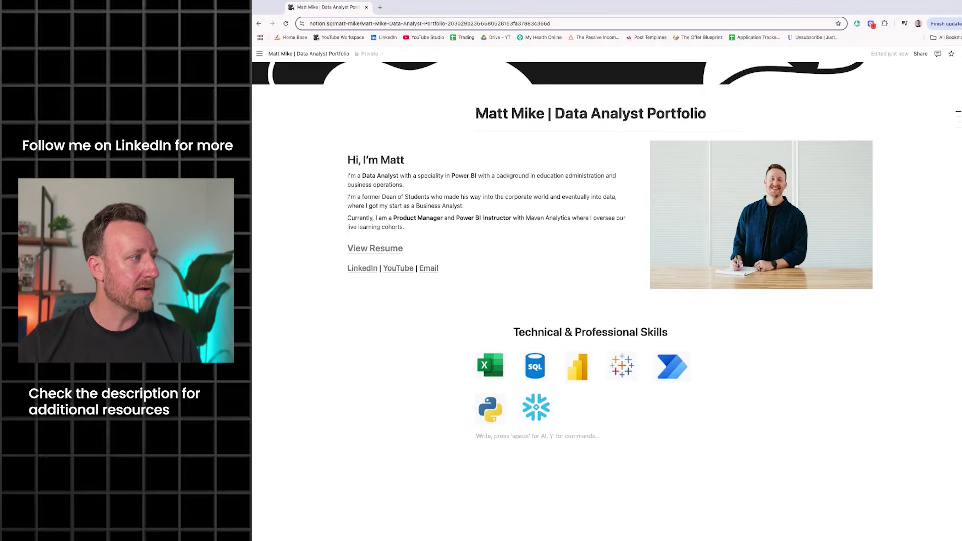
pyautogui.press('Return')
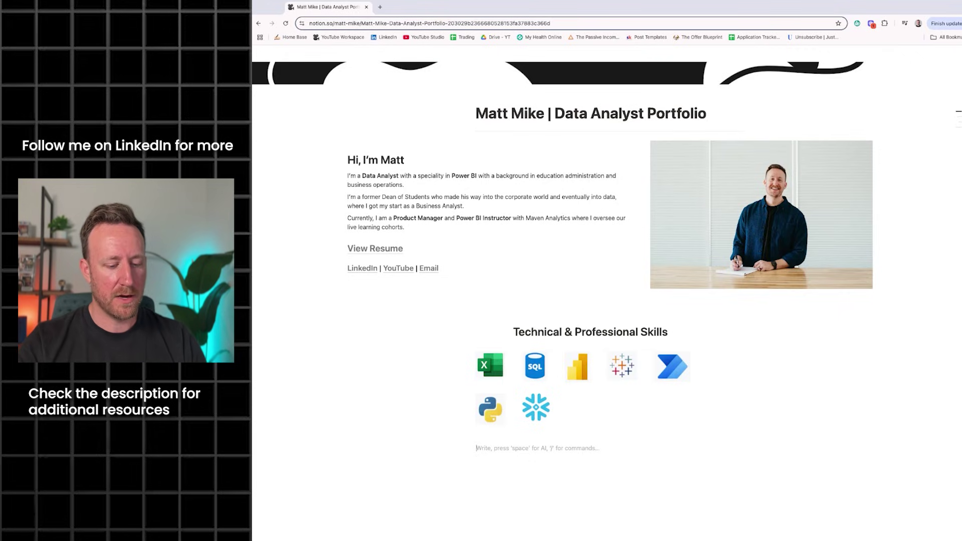
pyautogui.write('/2')
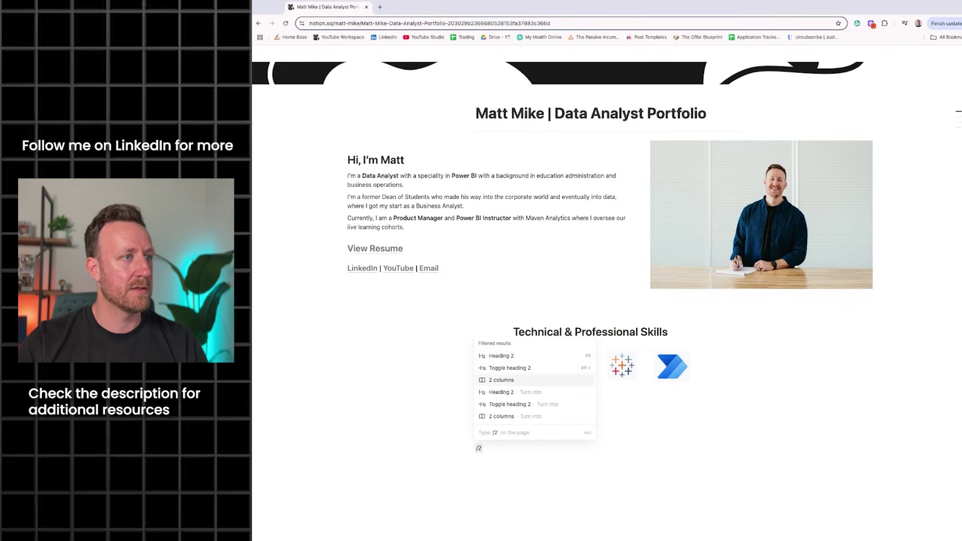
pyautogui.press('BackSpace')
pyautogui.press('BackSpace')
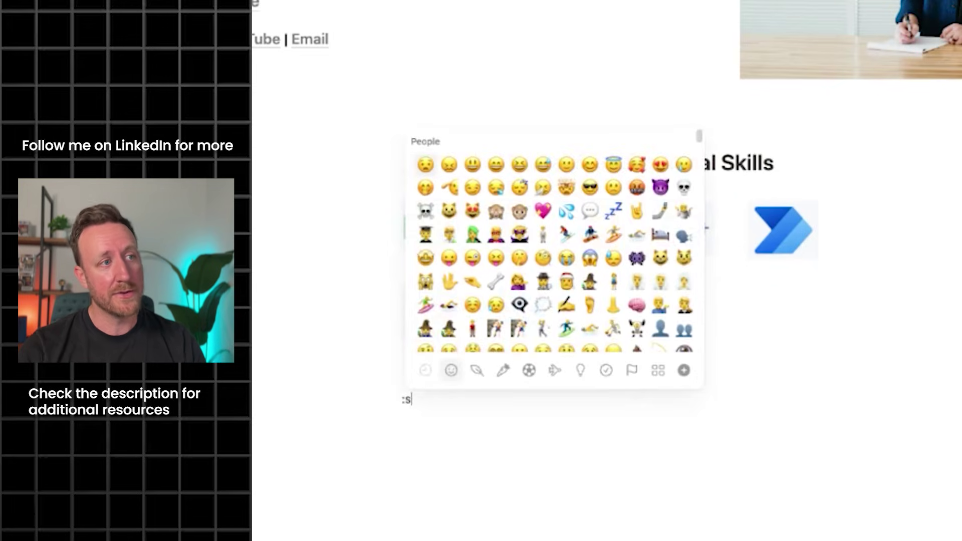
pyautogui.write('tar')
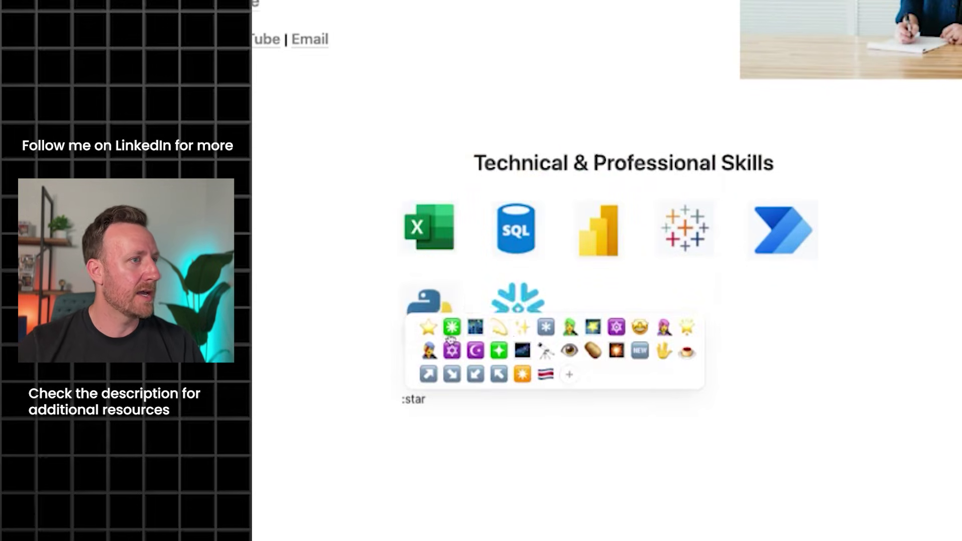
pyautogui.click(428, 327)
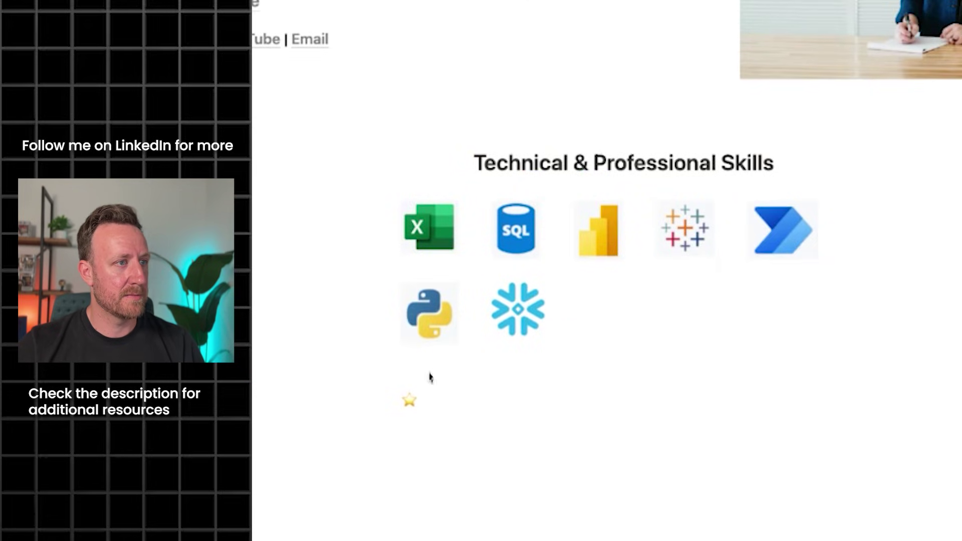
pyautogui.write('Data Visualization | 4+ years')
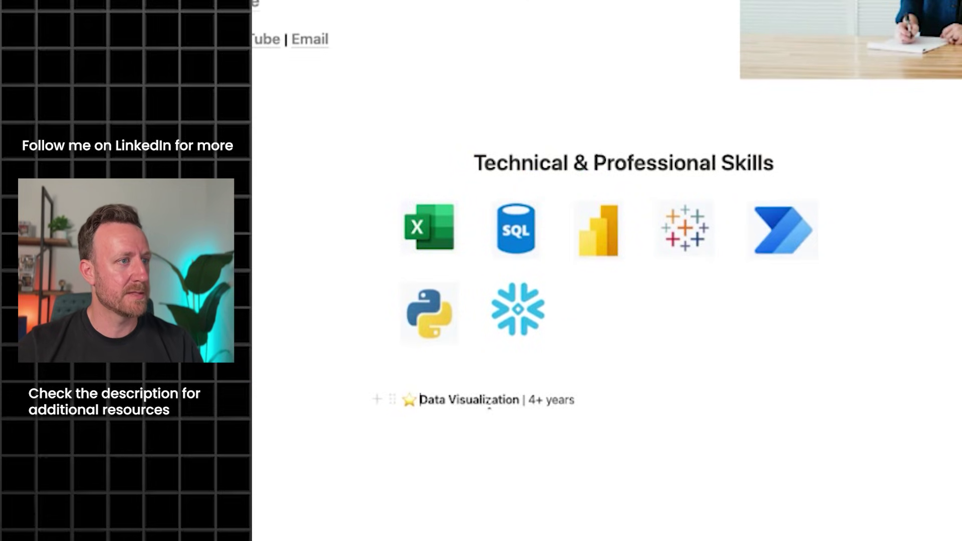
pyautogui.click(519, 398)
pyautogui.hotkey('alt', 'shift', 'Left')
pyautogui.hotkey('alt', 'shift', 'Left')
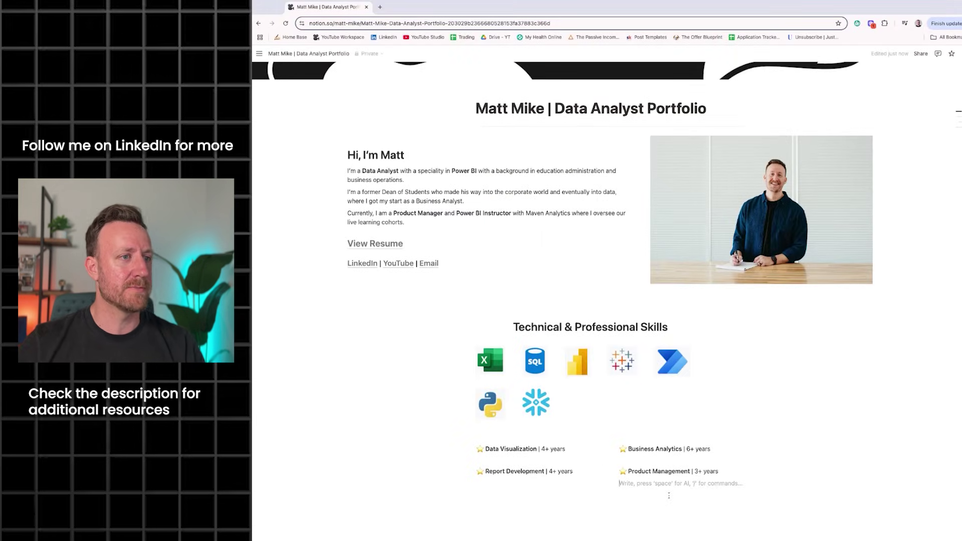
# - Remove the extra empty line and add a --- divider below the skill columns
pyautogui.press('BackSpace')
pyautogui.click(479, 495)
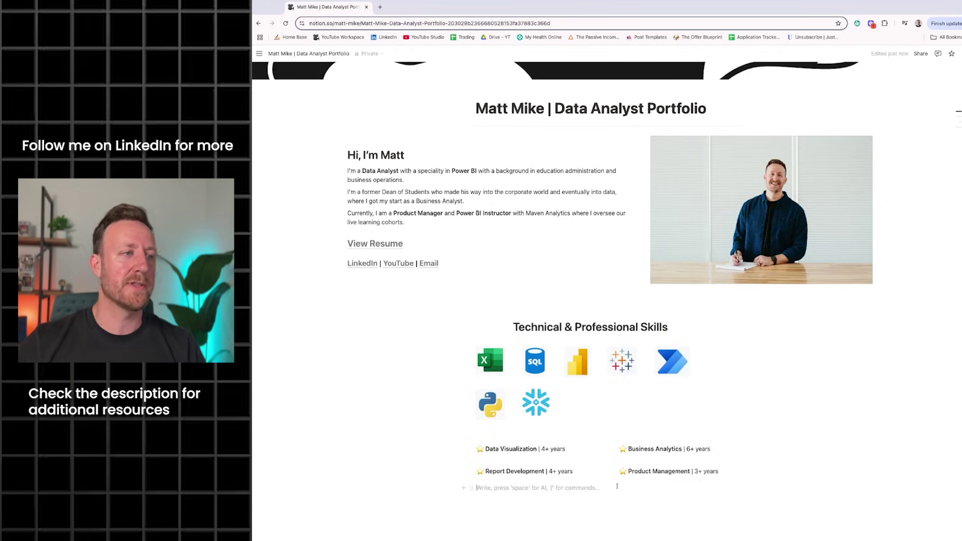
pyautogui.write('---')
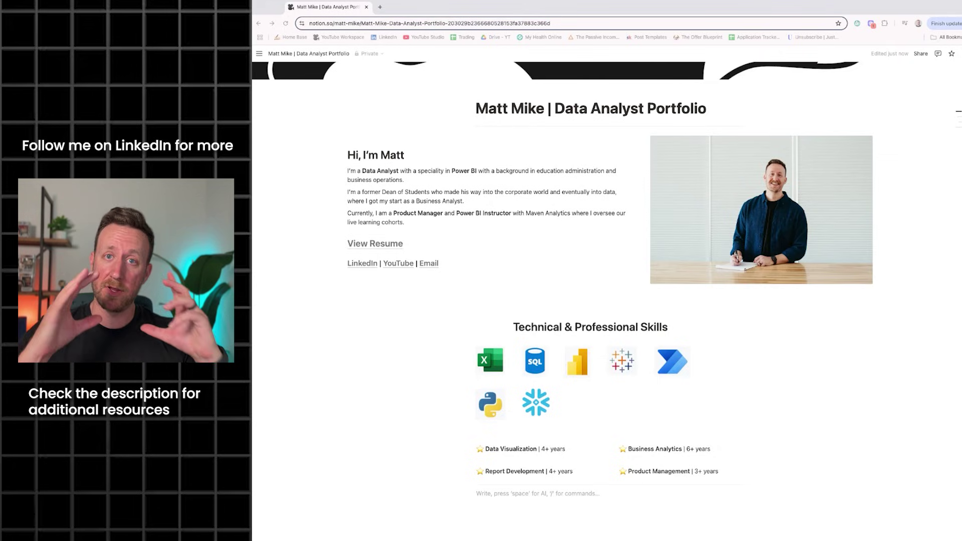
# - Copy the skills heading below the divider and rename it to Featured Projects
pyautogui.scroll(-1, 587, 395)
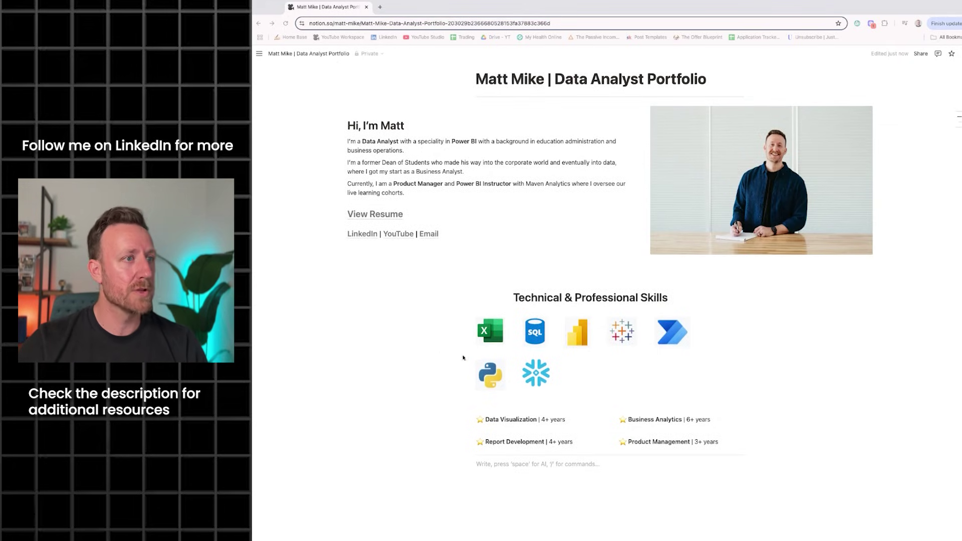
pyautogui.tripleClick(568, 296)
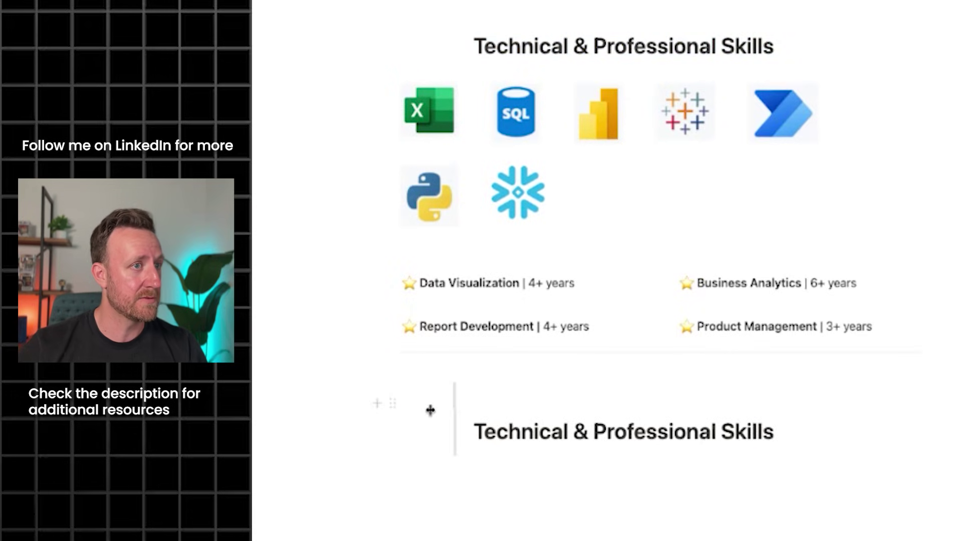
pyautogui.tripleClick(629, 436)
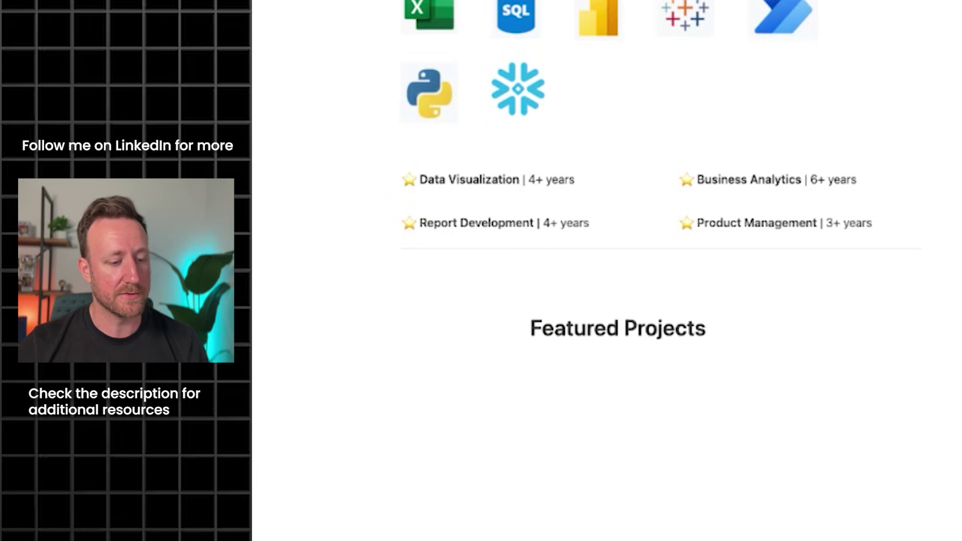
# - Insert a two-column layout under Featured Projects for the first project
pyautogui.click(611, 397)
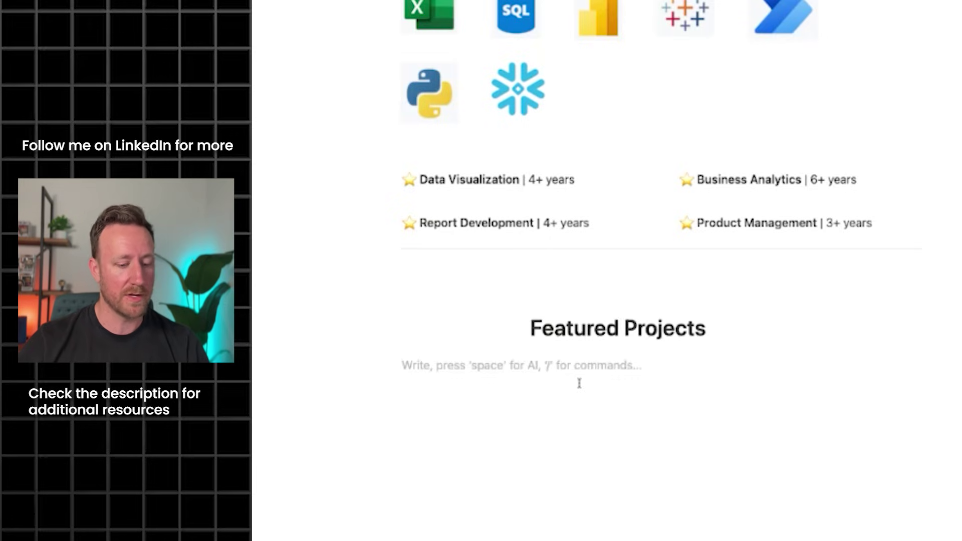
pyautogui.write('/2 co')
pyautogui.press('BackSpace')
pyautogui.press('BackSpace')
pyautogui.press('BackSpace')
pyautogui.press('BackSpace')
pyautogui.press('BackSpace')
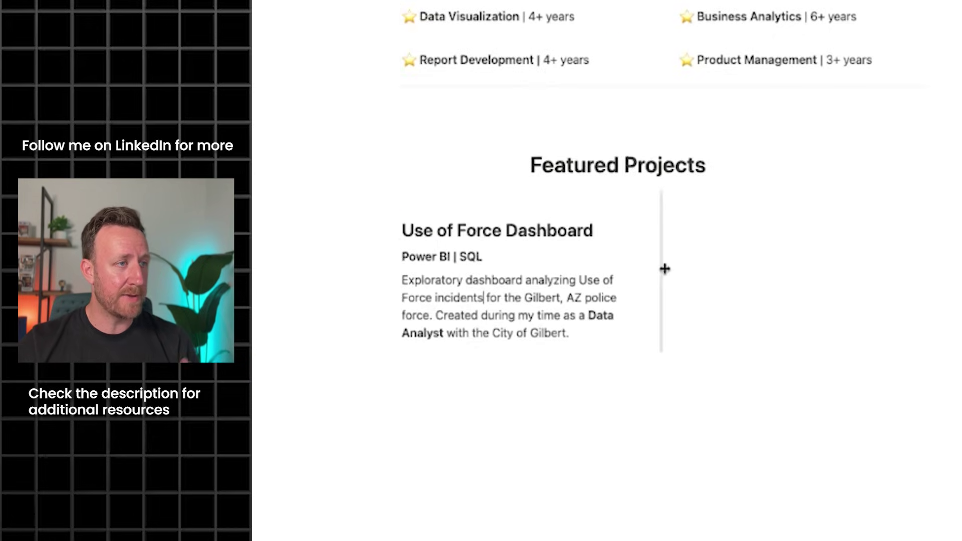
# - Format the Use of Force Dashboard entry, making its Power BI | SQL line bold
pyautogui.moveTo(598, 231); pyautogui.dragTo(401, 231)
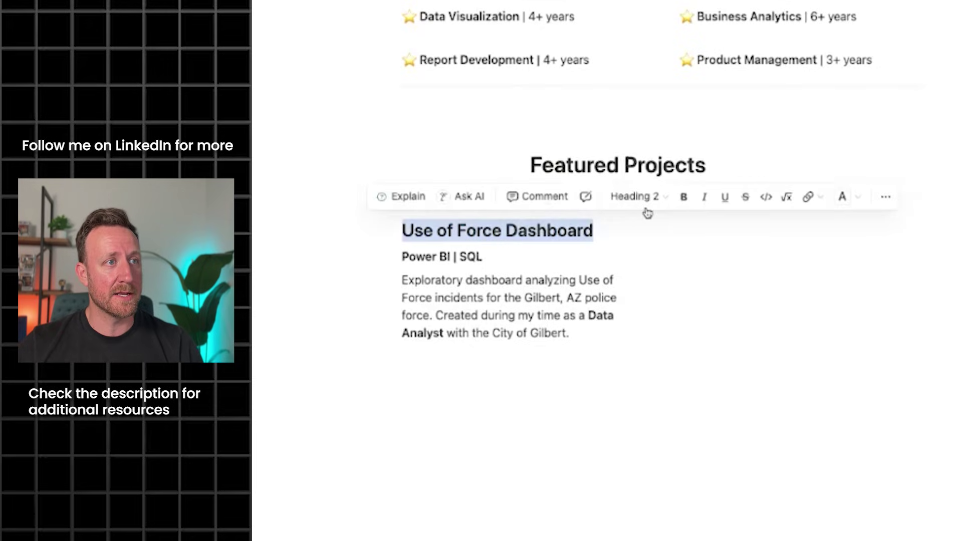
pyautogui.tripleClick(575, 333)
pyautogui.keyDown('shift'); pyautogui.click(441, 257); pyautogui.keyUp('shift')
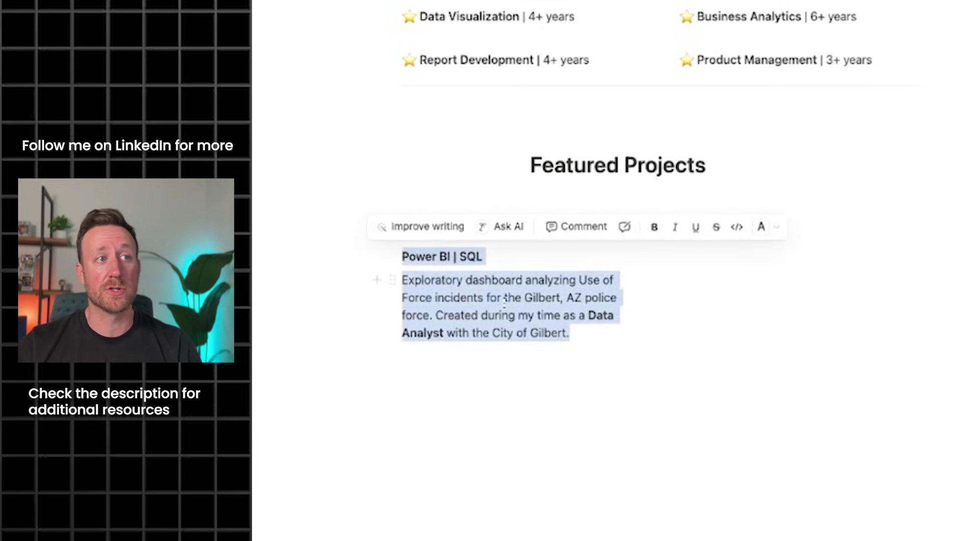
pyautogui.click(504, 297)
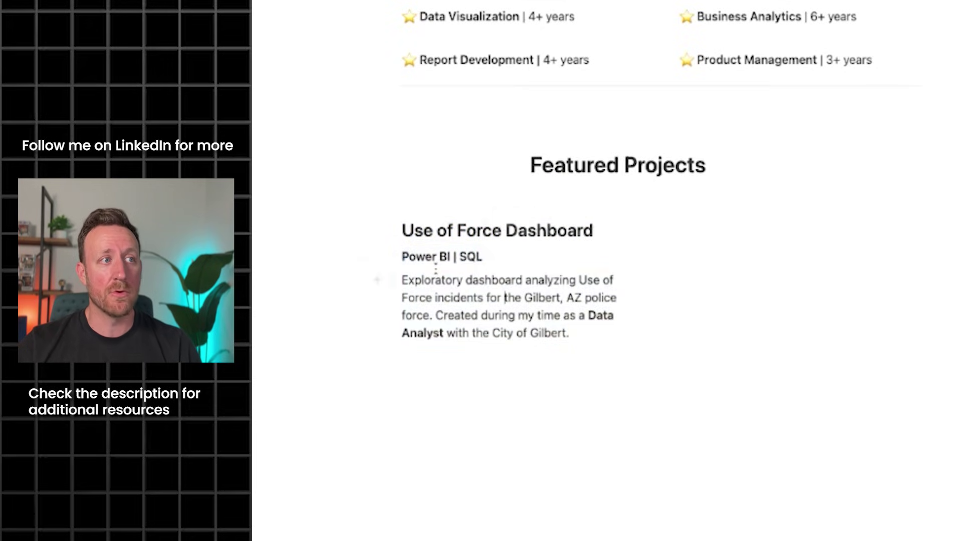
pyautogui.tripleClick(444, 230)
pyautogui.tripleClick(440, 256)
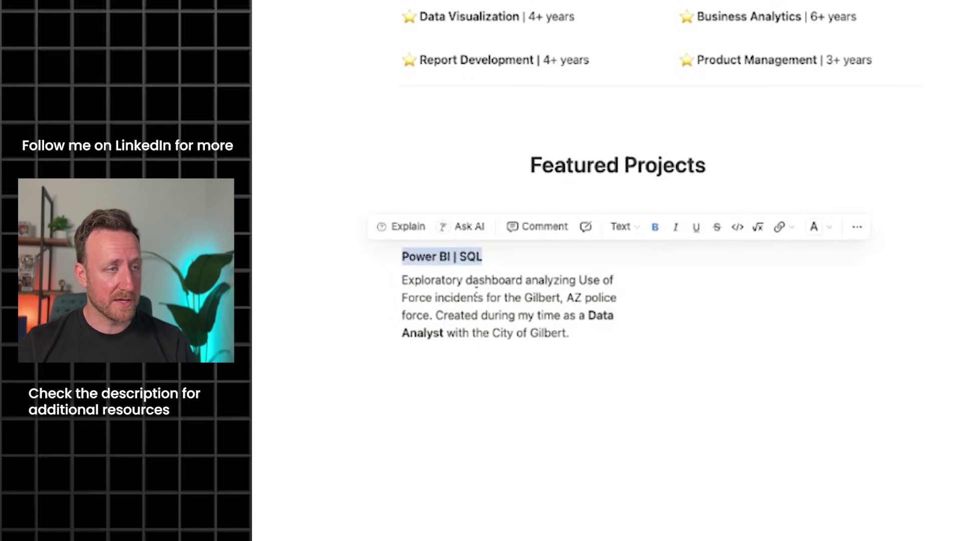
pyautogui.hotkey('ctrl', 'b')
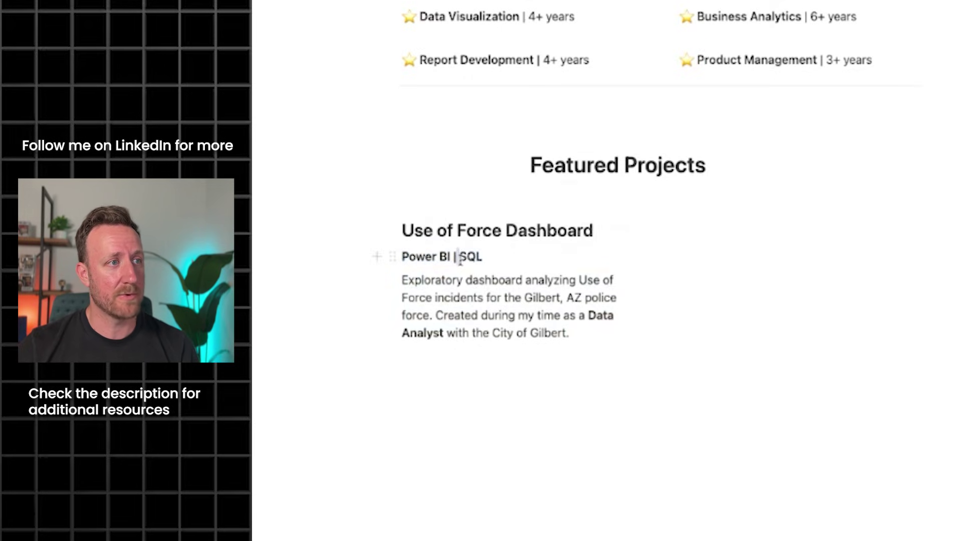
pyautogui.moveTo(460, 258); pyautogui.dragTo(575, 333)
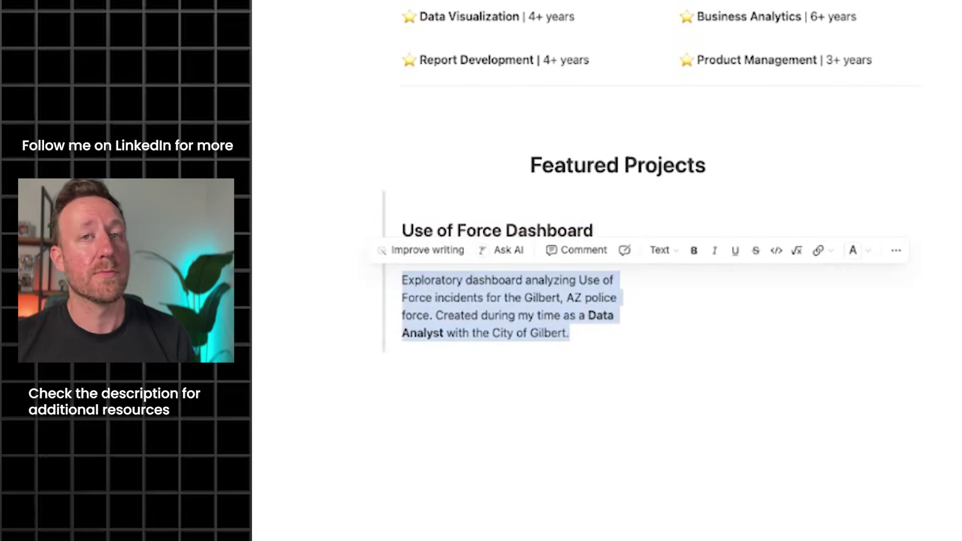
# - Add an image block in the empty right column beside the first project
pyautogui.click(568, 314)
pyautogui.click(721, 234)
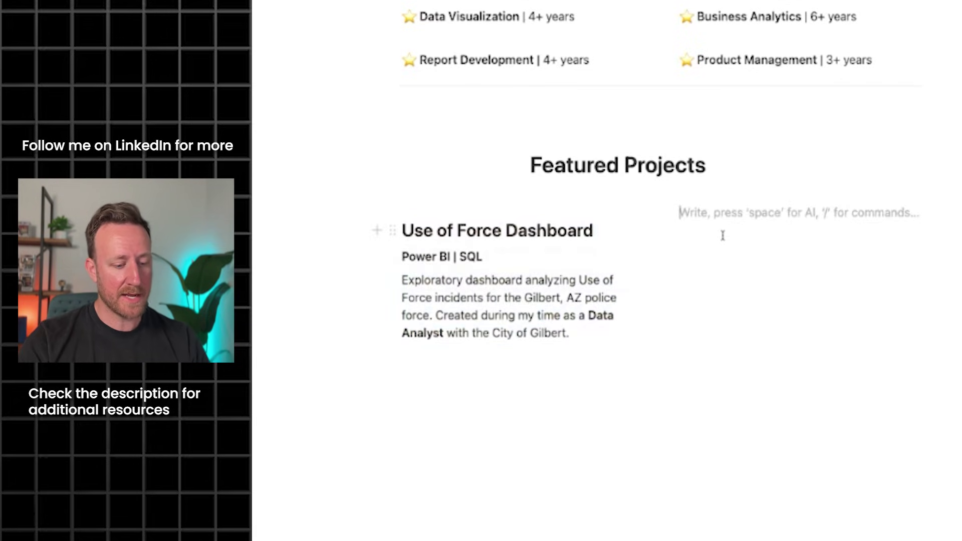
pyautogui.write('/image')
pyautogui.press('Return')
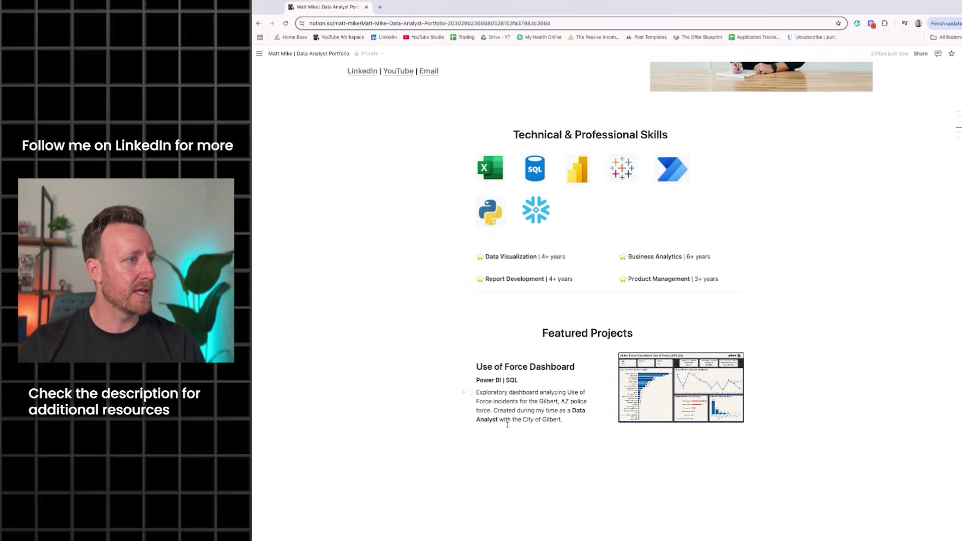
# - Turn the Project Summary line into a sub-page and open it
pyautogui.click(499, 430)
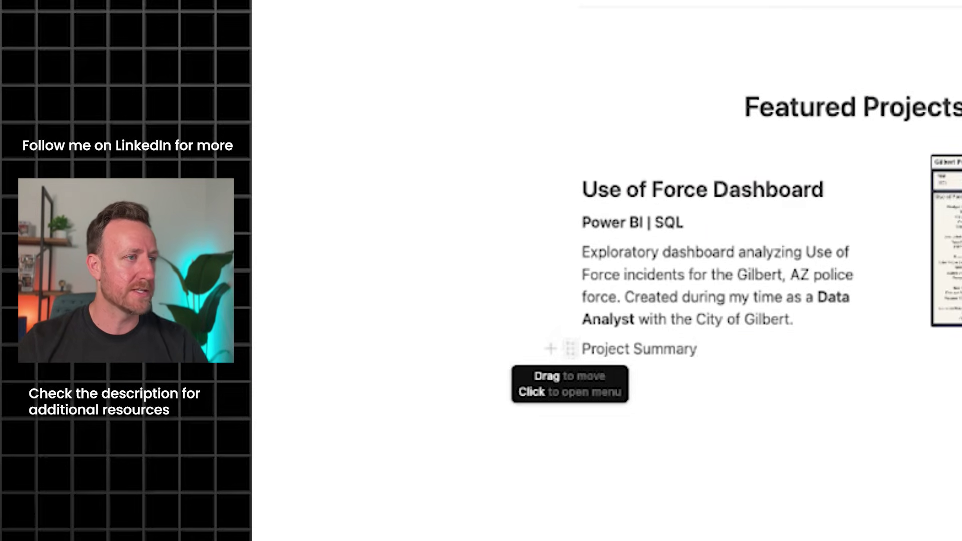
pyautogui.click(368, 348)
pyautogui.moveTo(401, 251)
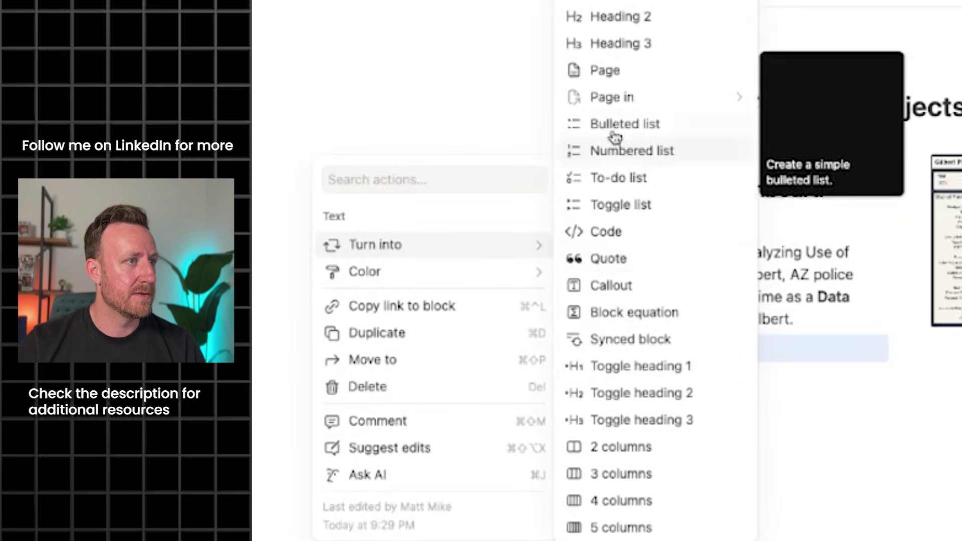
pyautogui.click(671, 78)
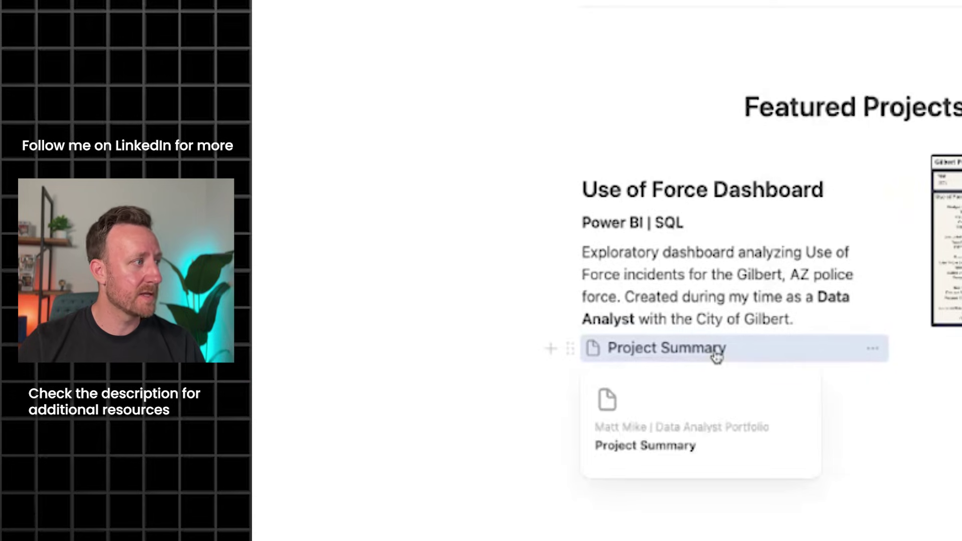
pyautogui.click(721, 365)
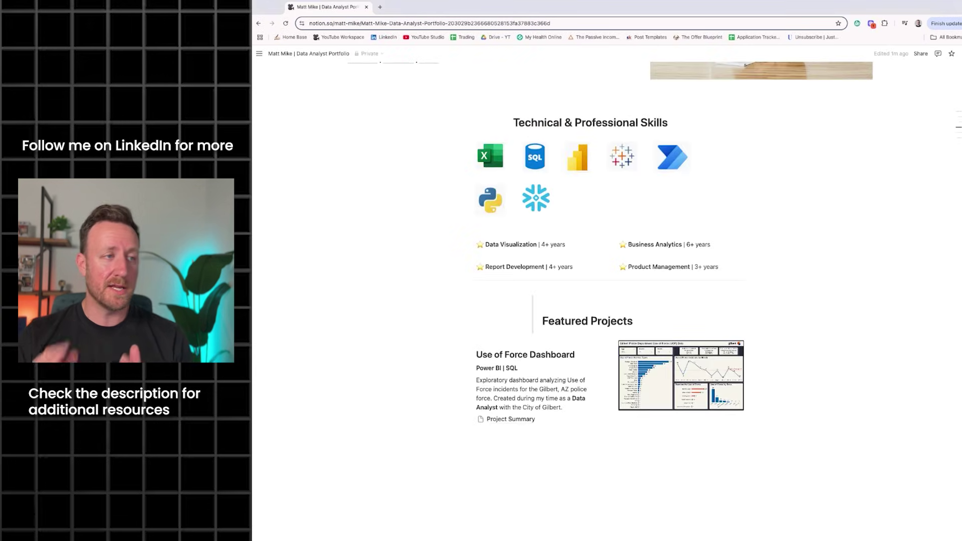
# - Upload the Use of Force dashboard screenshot as an image at the top of Project Summary
pyautogui.moveTo(513, 424)
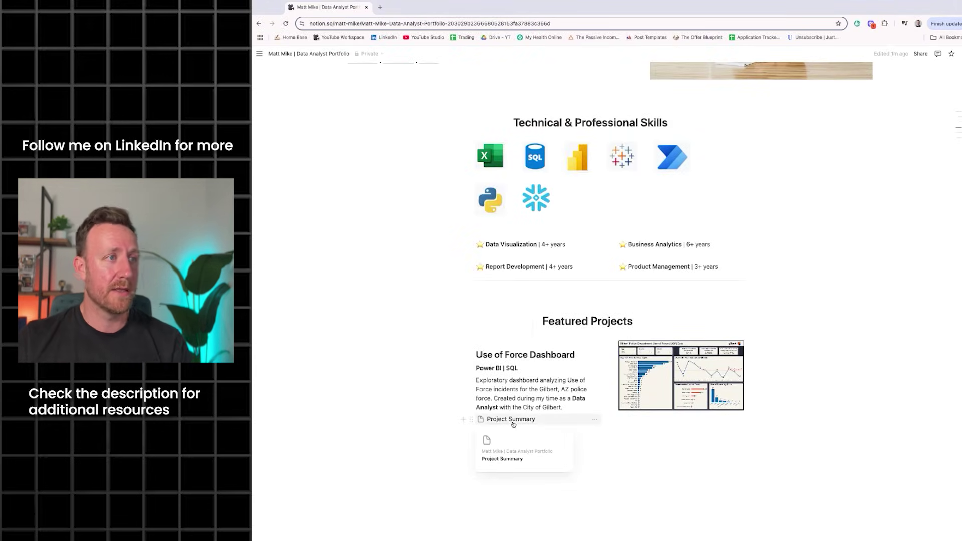
pyautogui.click(511, 419)
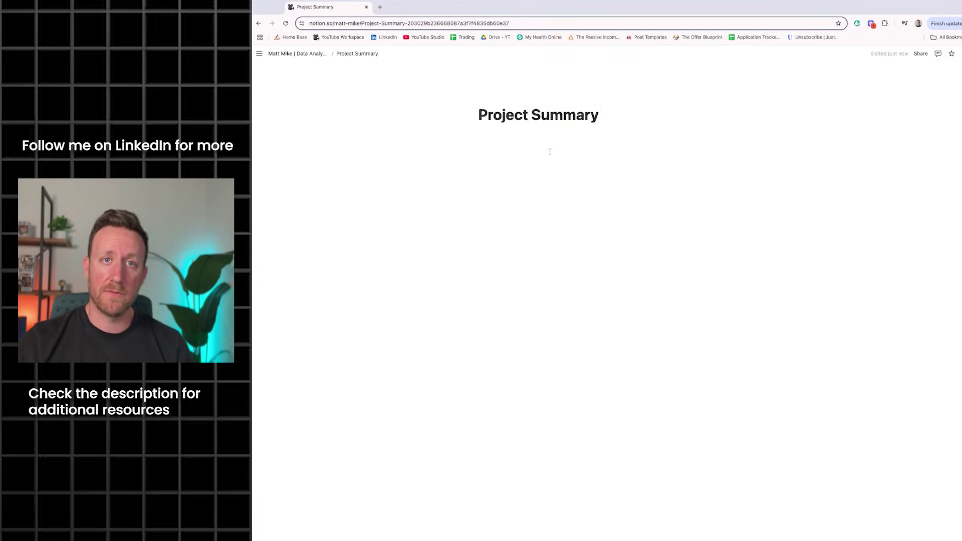
pyautogui.press('Return')
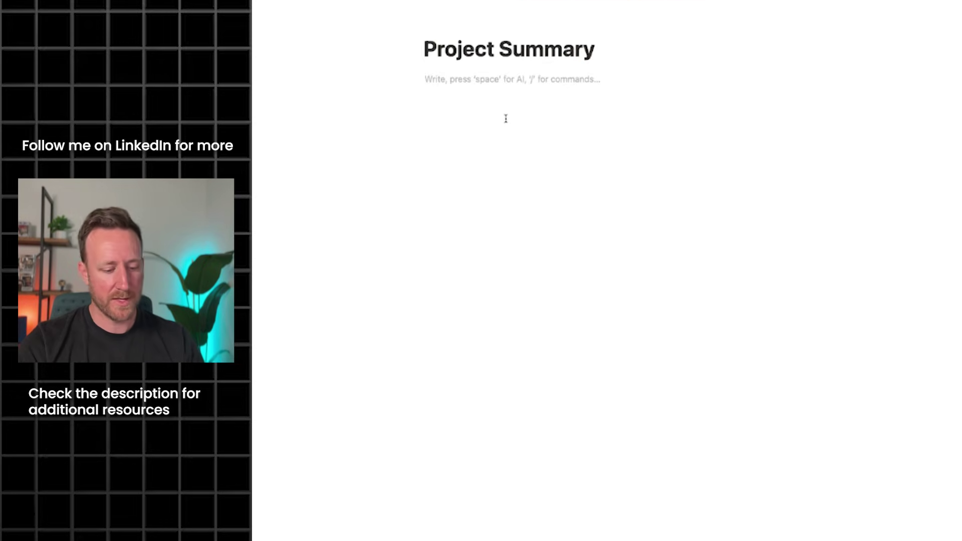
pyautogui.write('/i')
pyautogui.press('Return')
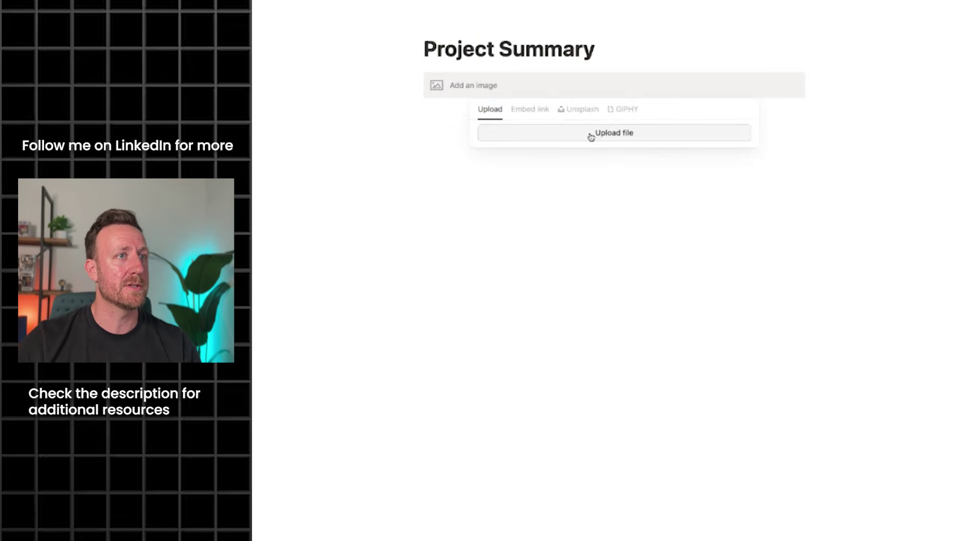
pyautogui.hotkey('ctrl', 'v')
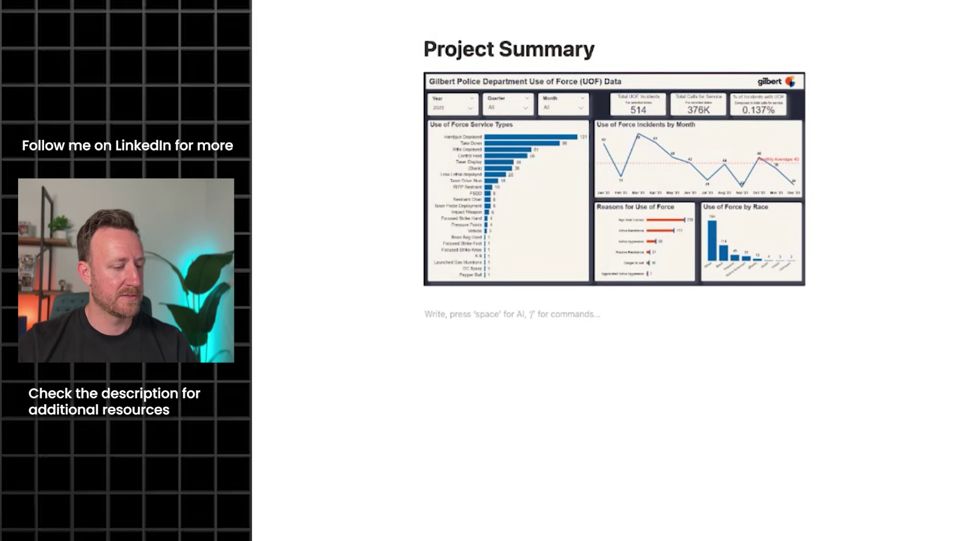
# - Paste the project description with its findings and numbered steps lists below the image
pyautogui.click(547, 316)
pyautogui.write('During my time as a Business Intelligence Analyst working for the city of Gilbert, AZ, I was commissioned to create a dynamic, public facing Power BI report detailing Use of Force incidents within the police department. My analysis proved the following: Less than 1% of total calls for service result in a use of force. Most "uses of force" are weapon displays rather than physical contact. A majority of uses of force are towards people identifying as "white." Here are the steps taken to complete this analysis: Ingesting police department data into Snowflake. Connecting the data to Power BI. Creating a date table. Cleaning categorical data to keep the final result simple. Creating several DAX columns and measures for the desired metrics. Administering the report within the Power BI Service.')
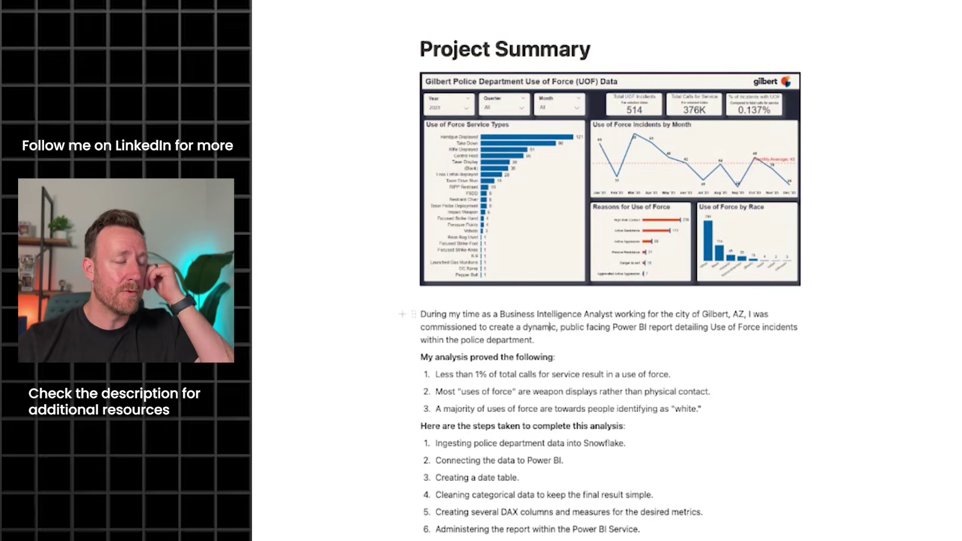
pyautogui.tripleClick(549, 326)
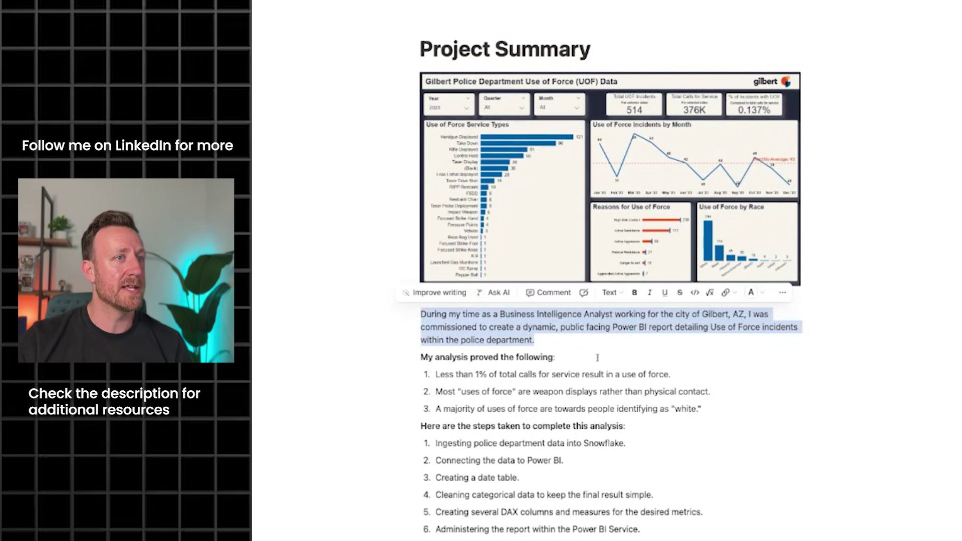
pyautogui.scroll(-1, 574, 397)
pyautogui.moveTo(422, 331); pyautogui.dragTo(573, 397)
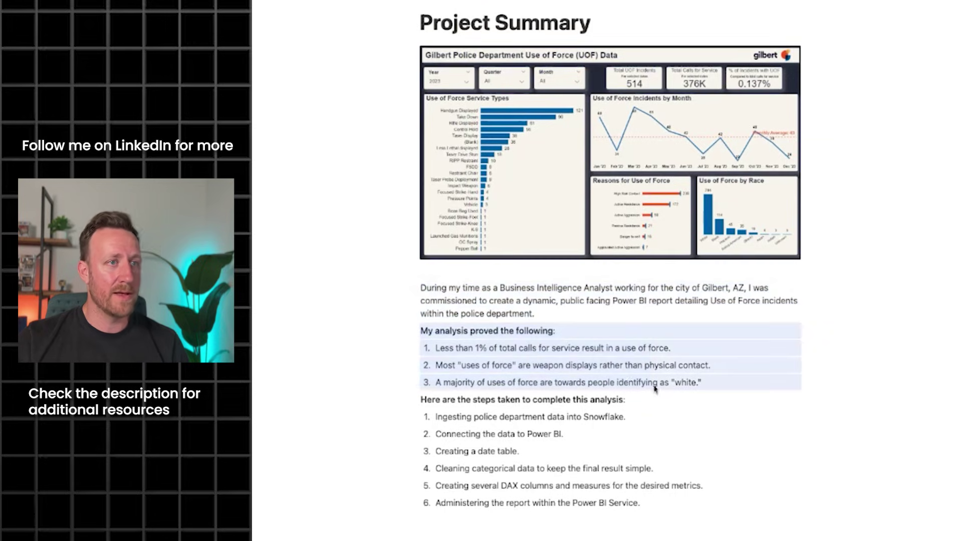
pyautogui.click(579, 412)
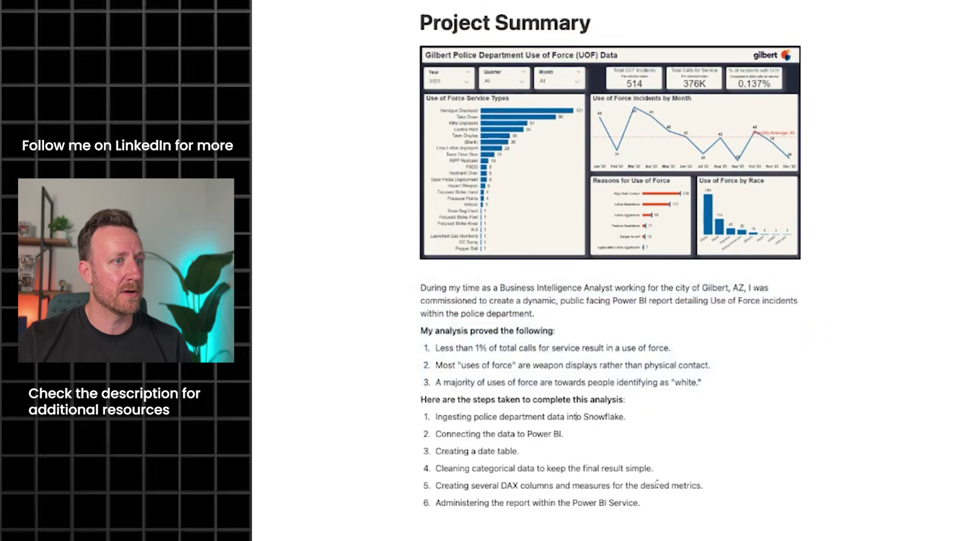
pyautogui.moveTo(675, 504); pyautogui.dragTo(501, 399)
pyautogui.click(496, 449)
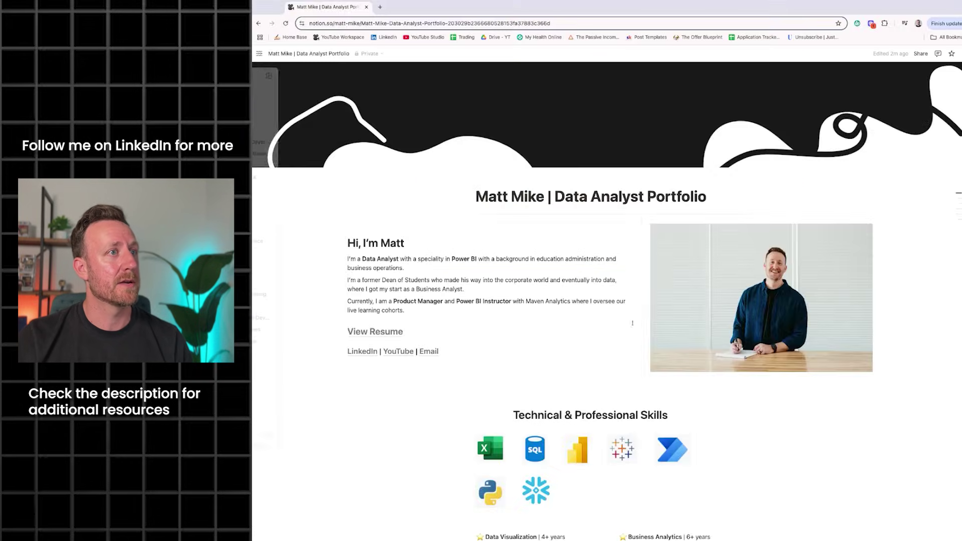
# - Remove the extra empty blocks below the first project's columns
pyautogui.scroll(-5, 635, 333)
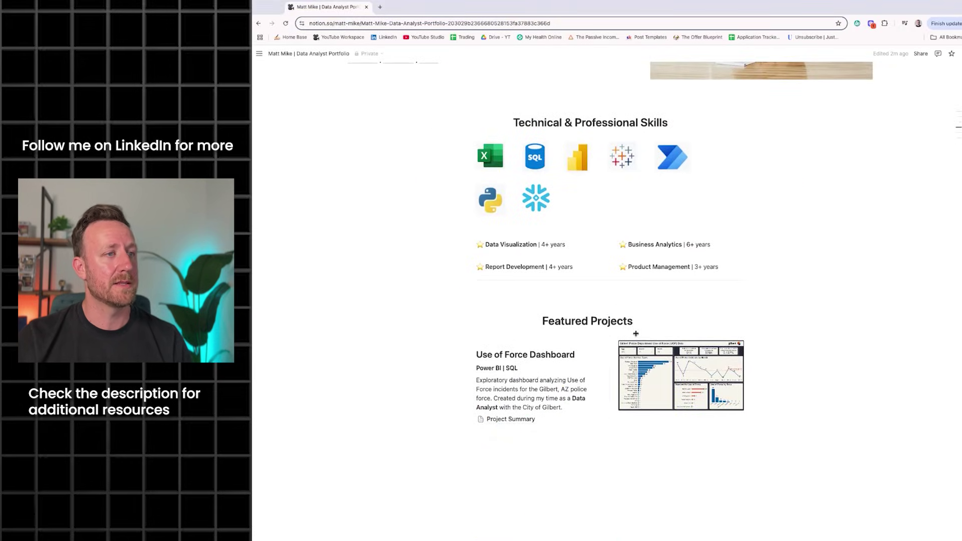
pyautogui.click(531, 441)
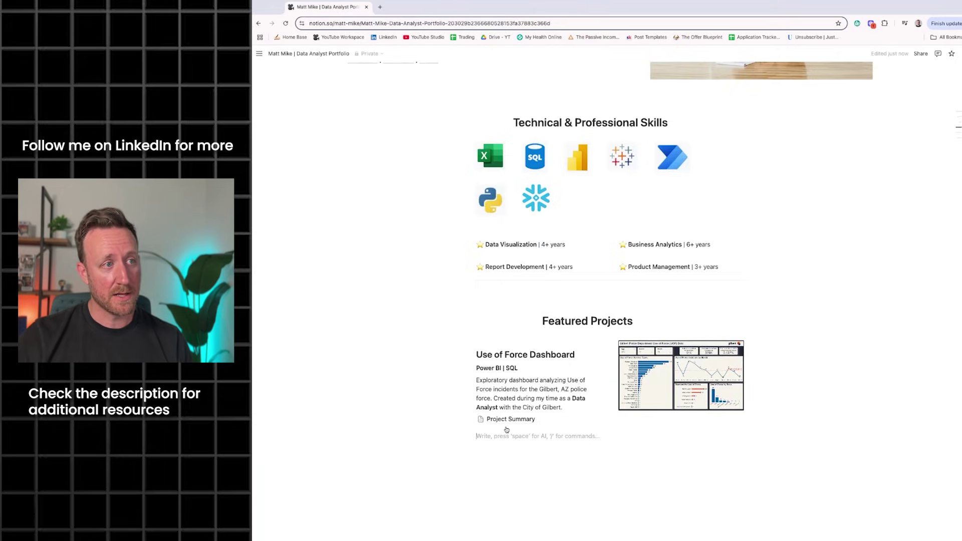
pyautogui.click(598, 431)
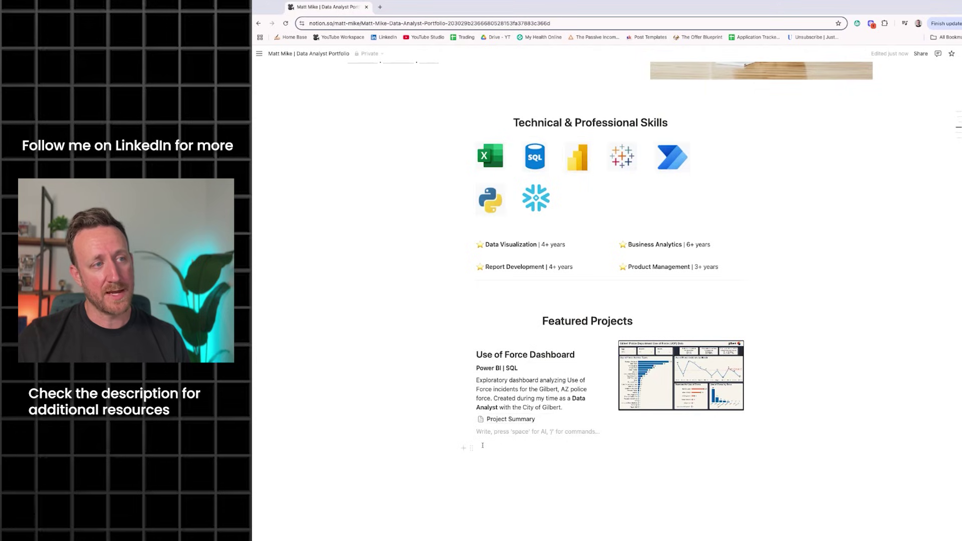
pyautogui.click(488, 443)
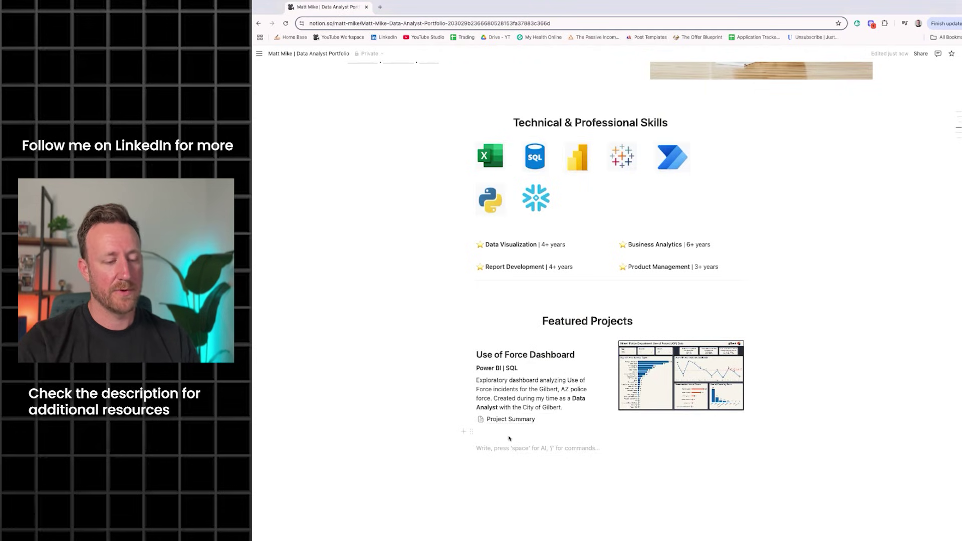
pyautogui.press('BackSpace')
pyautogui.press('BackSpace')
pyautogui.scroll(-1, 414, 326)
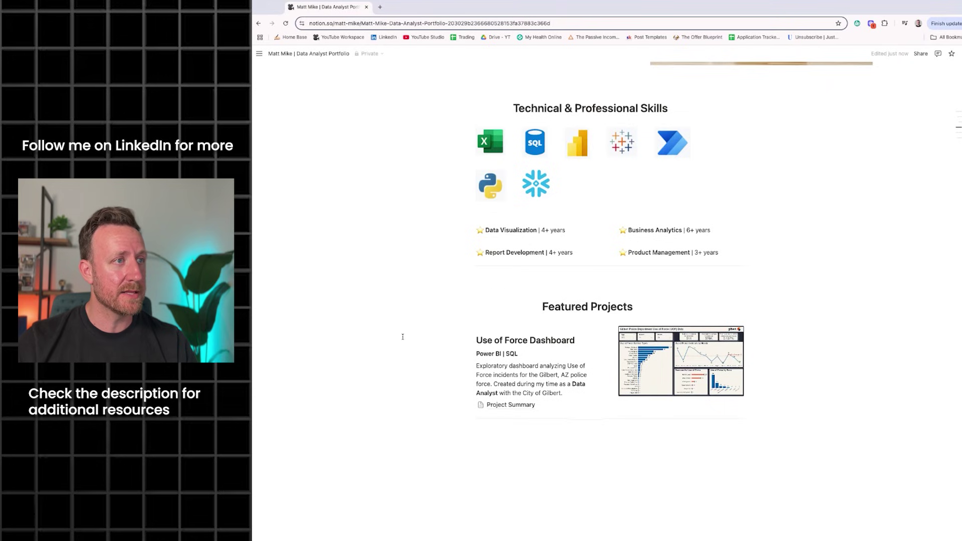
# - Duplicate the Use of Force Dashboard project, retitle it Project Planner and paste its description
pyautogui.moveTo(402, 336); pyautogui.dragTo(626, 395)
pyautogui.press('super+d')
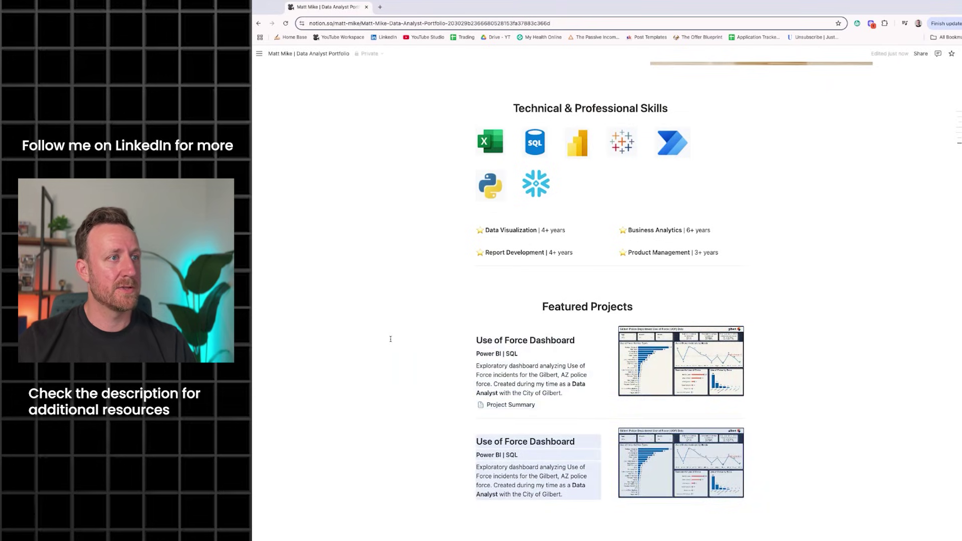
pyautogui.click(390, 339)
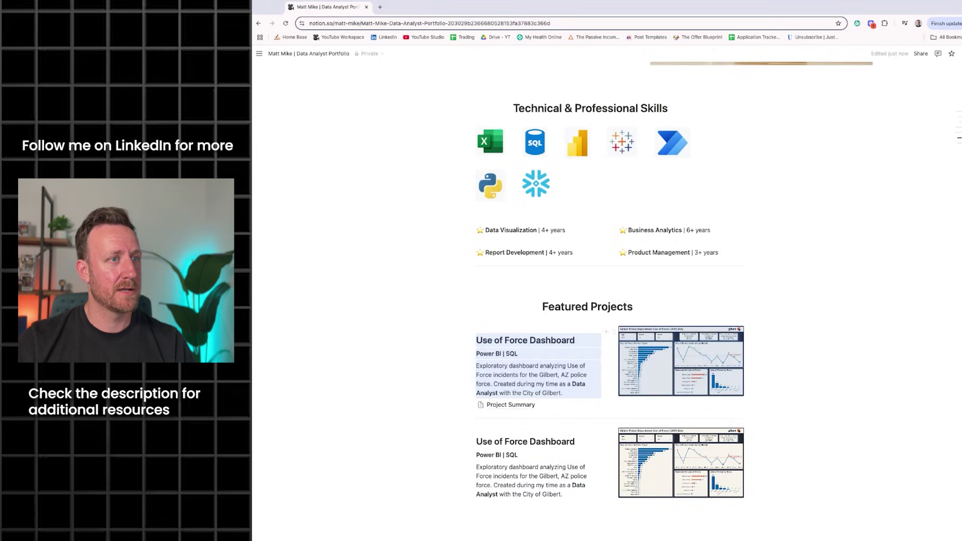
pyautogui.click(317, 456)
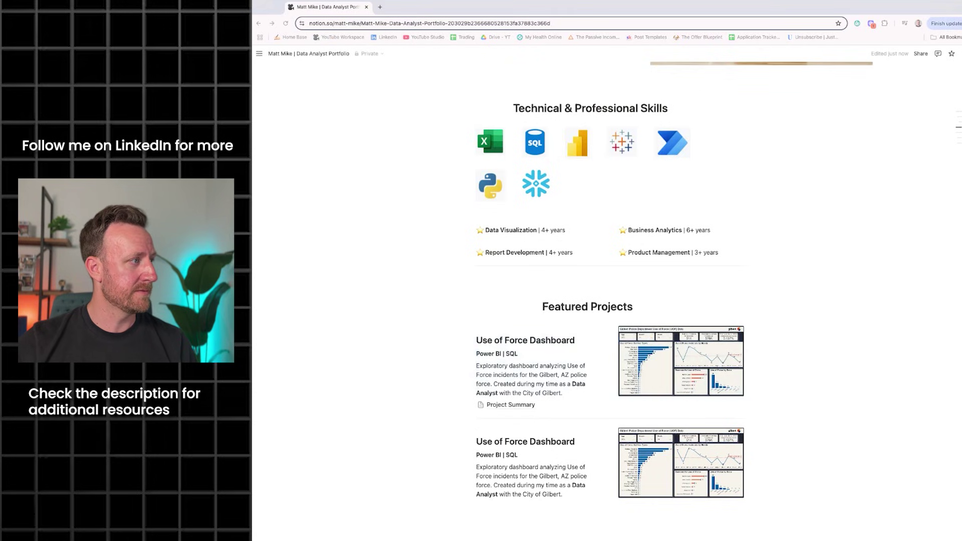
pyautogui.tripleClick(533, 444)
pyautogui.write('Project Planner')
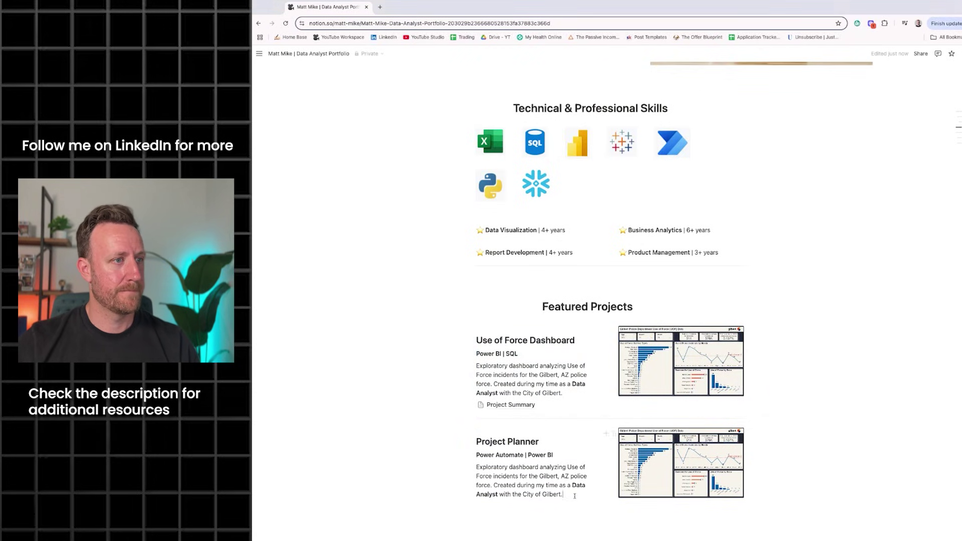
pyautogui.tripleClick(575, 496)
pyautogui.write('Power Automate flow and Power BI report to organize MS Planner tasks. Created during my time as a Data Analyst with the City of Gilbert.')
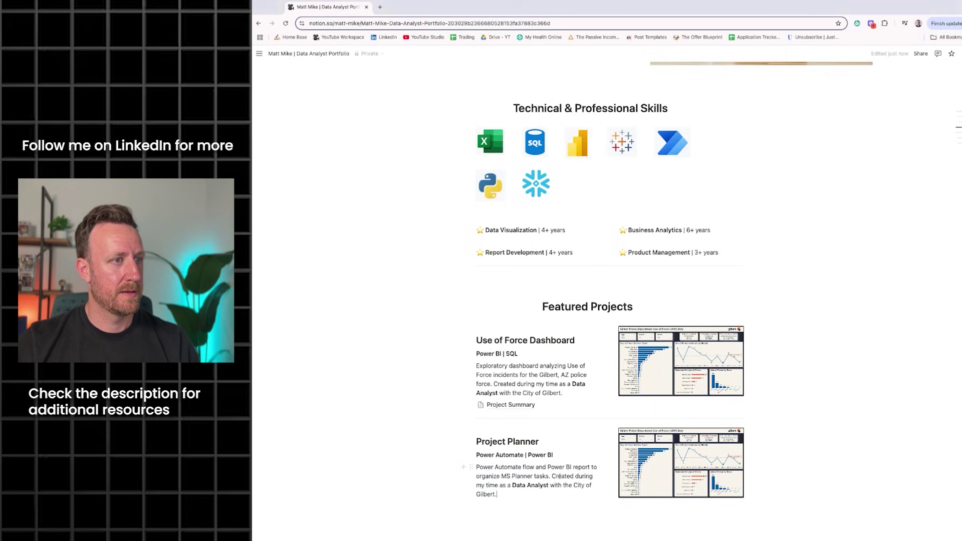
pyautogui.scroll(-1, 484, 473)
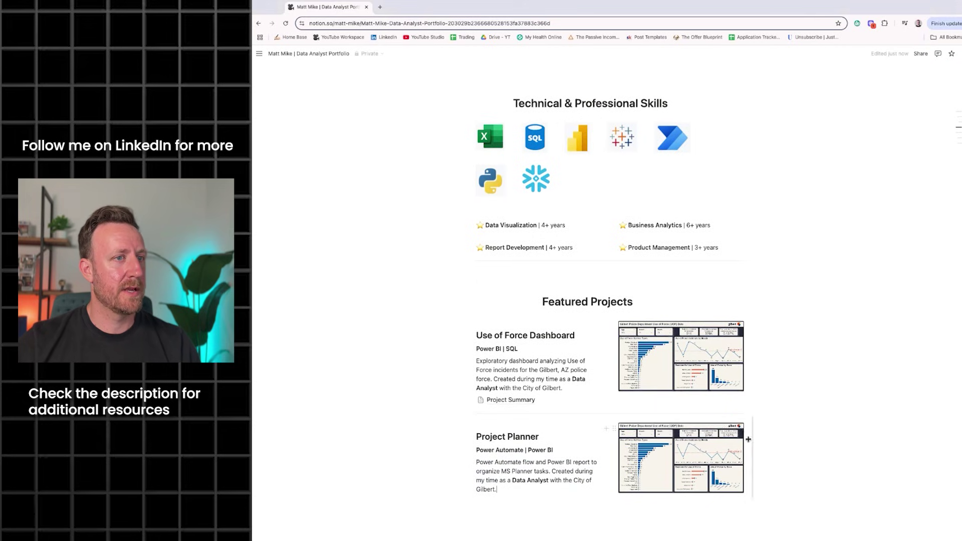
# - Replace the Project Planner image with the planner report screenshot
pyautogui.click(738, 432)
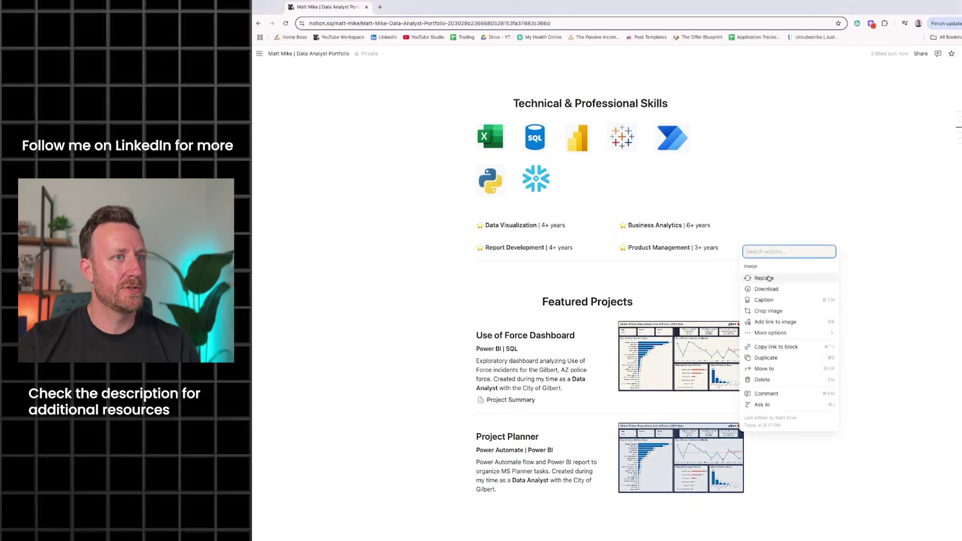
pyautogui.click(759, 462)
pyautogui.moveTo(738, 431)
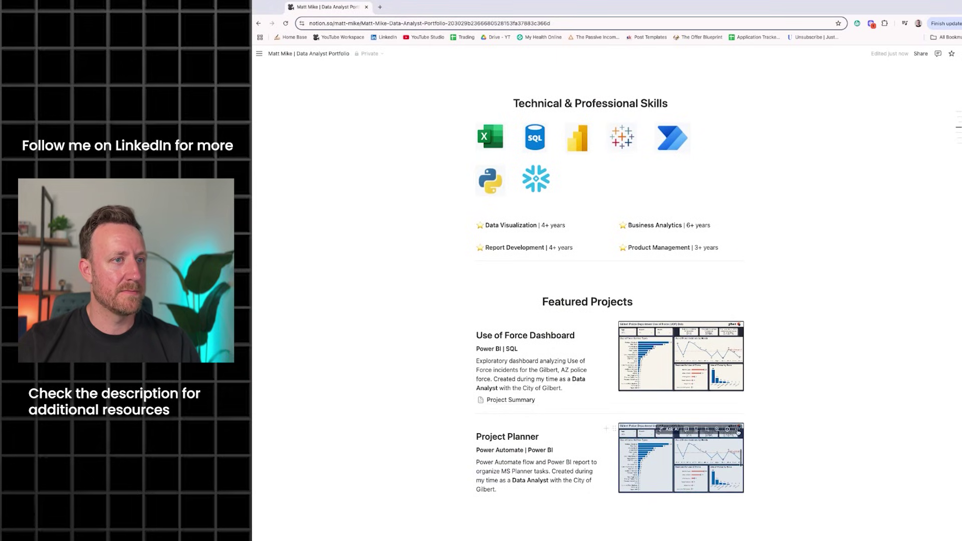
pyautogui.click(738, 431)
pyautogui.click(764, 277)
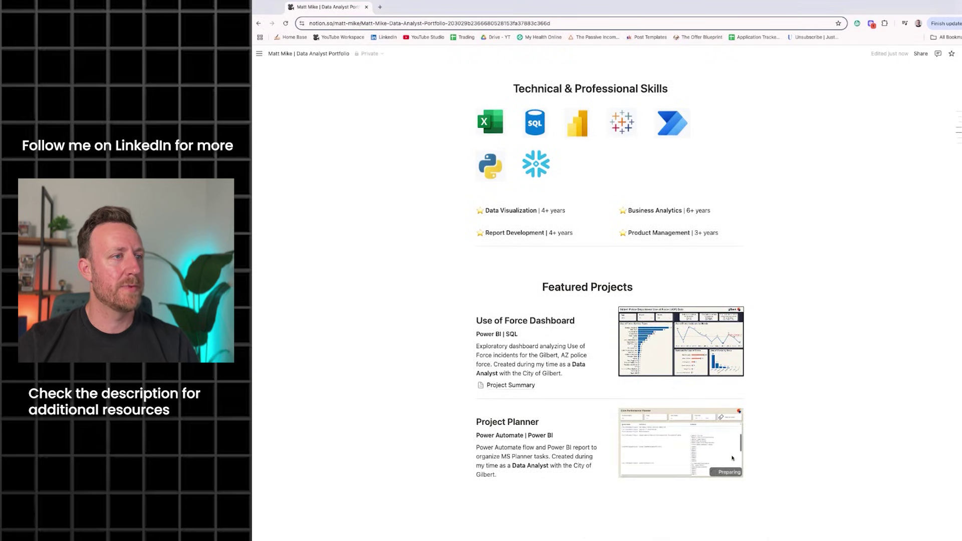
# - Add a Project Summary line under Project Planner and turn it into a sub-page
pyautogui.scroll(-2, 523, 428)
pyautogui.write('Project Summary')
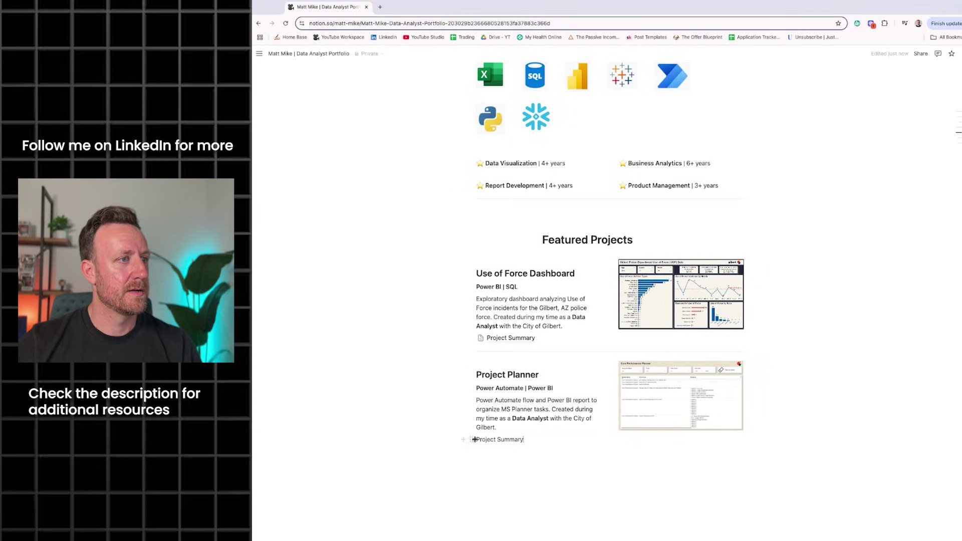
pyautogui.click(471, 439)
pyautogui.moveTo(401, 397)
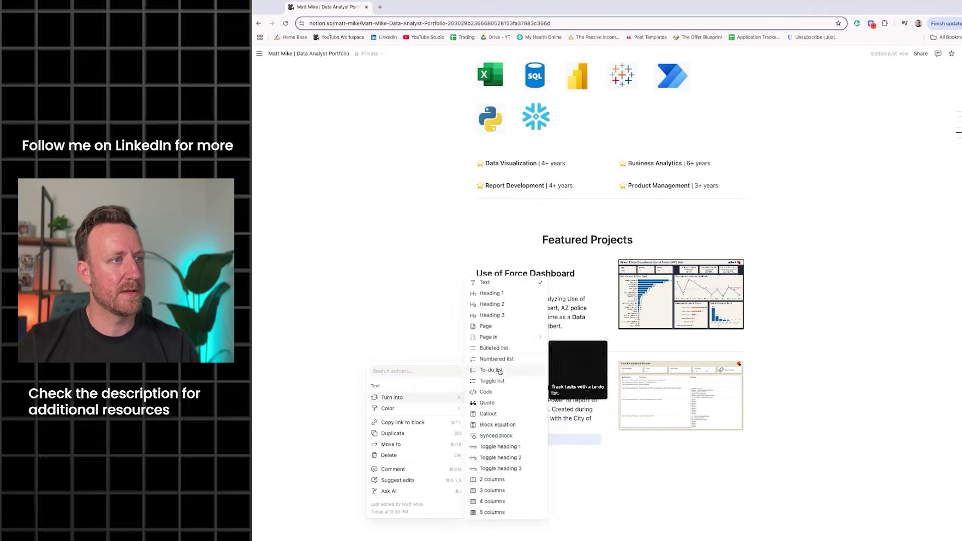
pyautogui.click(486, 326)
pyautogui.click(506, 439)
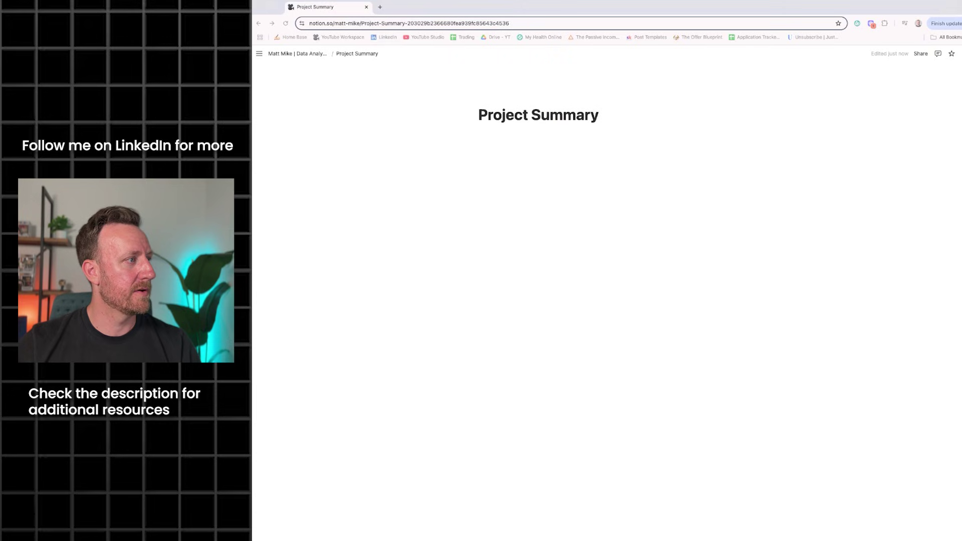
# - Insert an image block on the new Project Summary page and review the page
pyautogui.write('/')
pyautogui.press('Down')
pyautogui.press('Return')
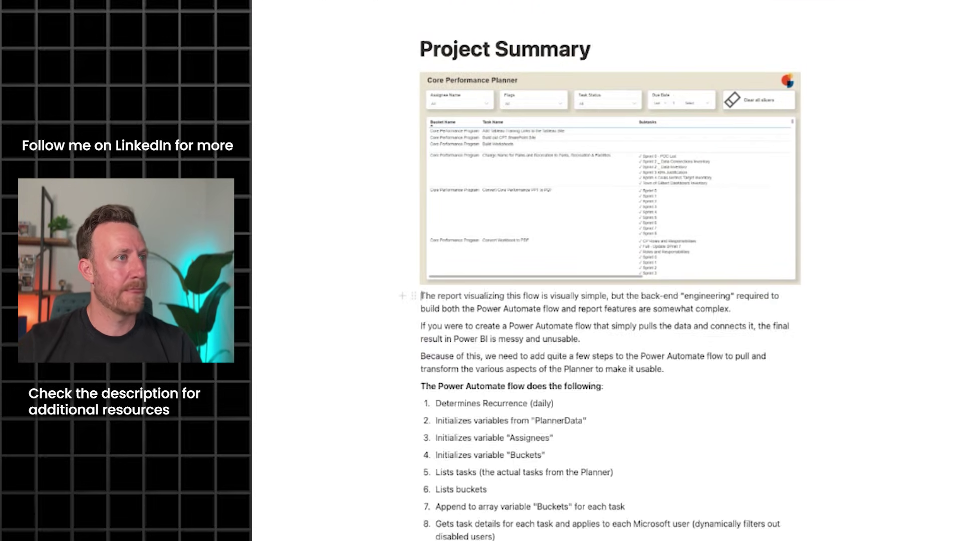
pyautogui.scroll(-1, 611, 284)
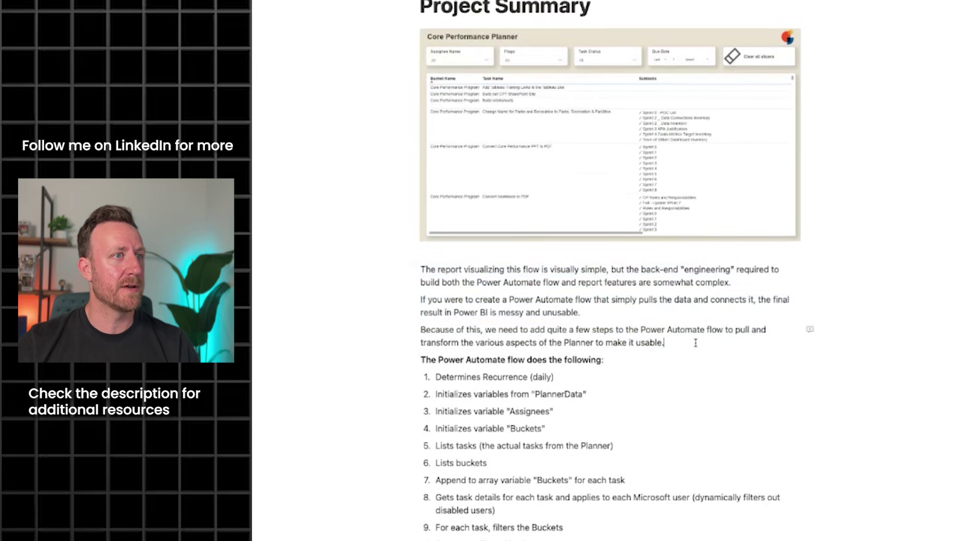
pyautogui.scroll(2, 427, 365)
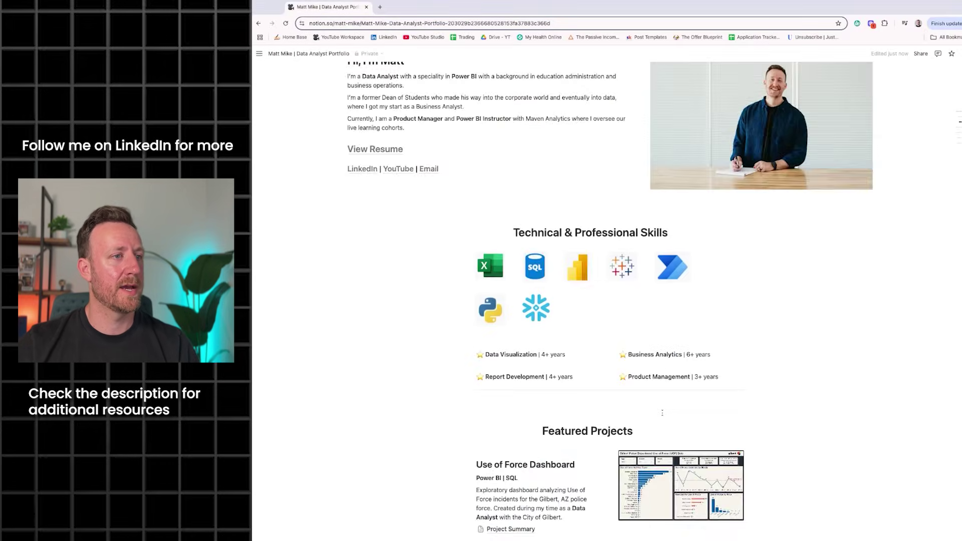
pyautogui.scroll(-4, 662, 412)
# - Copy the Project Planner section and paste a duplicate of it below
pyautogui.click(532, 447)
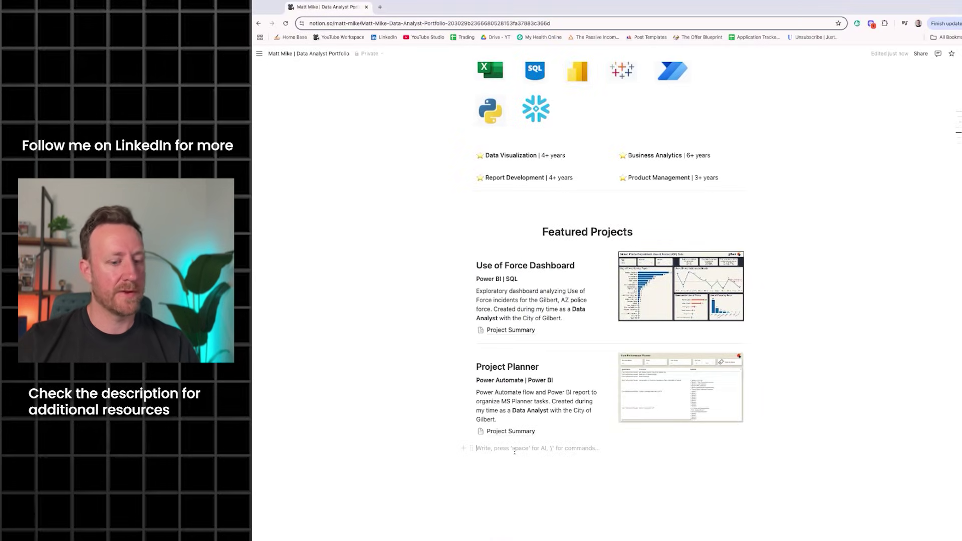
pyautogui.scroll(-1, 261, 294)
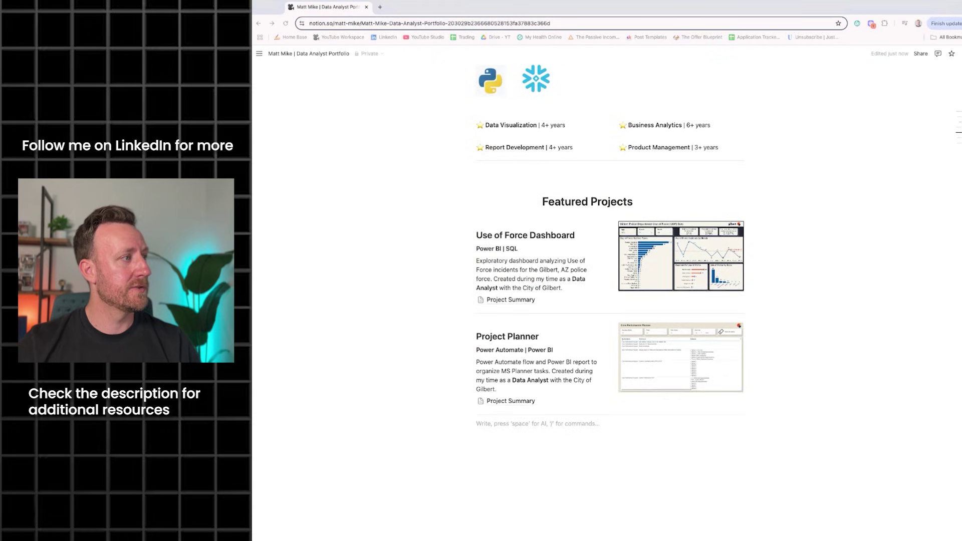
pyautogui.moveTo(366, 339); pyautogui.dragTo(683, 392)
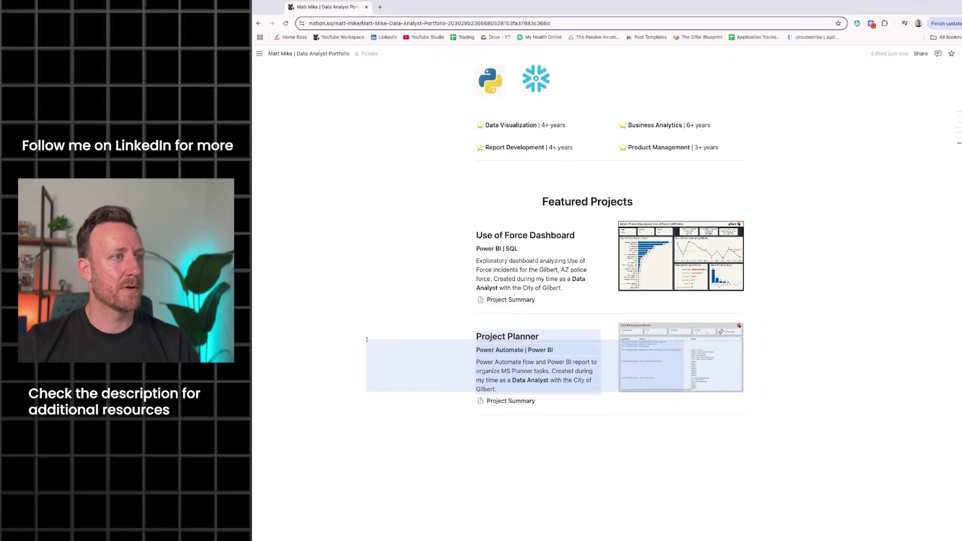
pyautogui.moveTo(367, 339); pyautogui.dragTo(684, 394)
pyautogui.hotkey('ctrl', 'c')
pyautogui.click(522, 458)
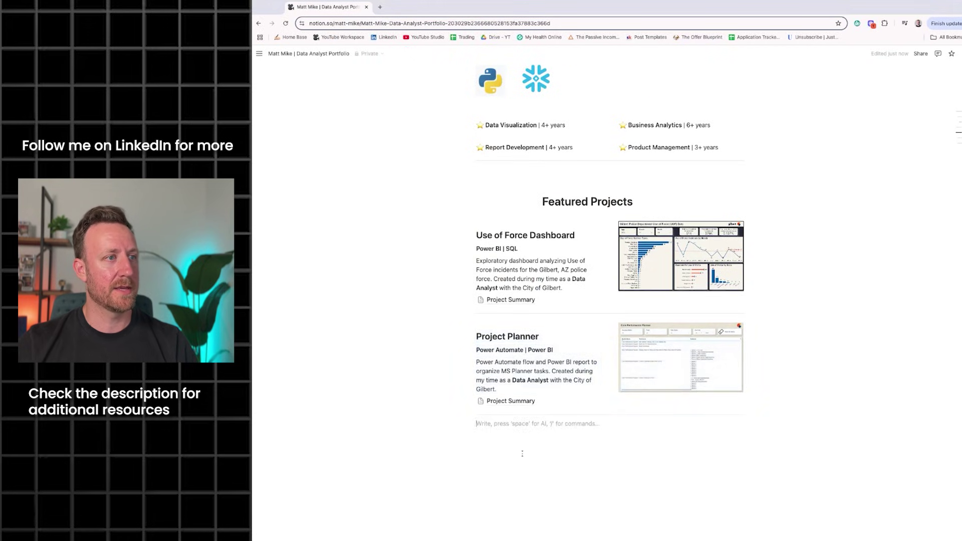
pyautogui.hotkey('ctrl', 'v')
# - Rename the copy to Revenue Analysis Dashboard with subtitle SQL | Power BI and a new description
pyautogui.tripleClick(507, 438)
pyautogui.write('Revenue Analysis Dashboard')
pyautogui.tripleClick(514, 451)
pyautogui.write('SQL | Power BI')
pyautogui.tripleClick(507, 476)
pyautogui.hotkey('ctrl', 'v')
# - Swap in the revenue dashboard image and turn its Project Summary line into a page
pyautogui.click(667, 433)
pyautogui.hotkey('ctrl', 'v')
pyautogui.write('Project Summary')
pyautogui.click(466, 484)
pyautogui.click(535, 470)
pyautogui.click(511, 482)
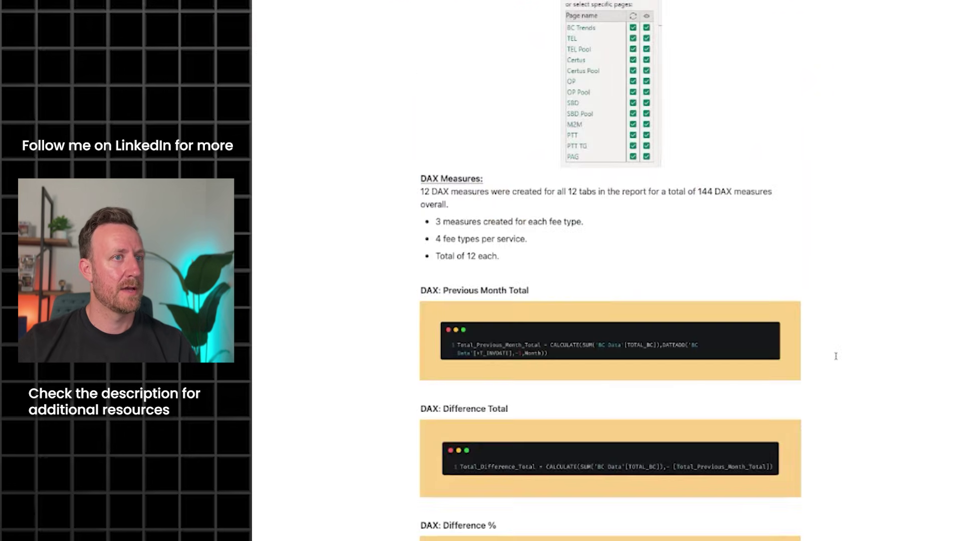
# - Review the image caption and SQL Script section on the revenue Project Summary page
pyautogui.scroll(-15, 835, 356)
pyautogui.click(588, 521)
pyautogui.scroll(15, 548, 458)
pyautogui.scroll(10, 548, 458)
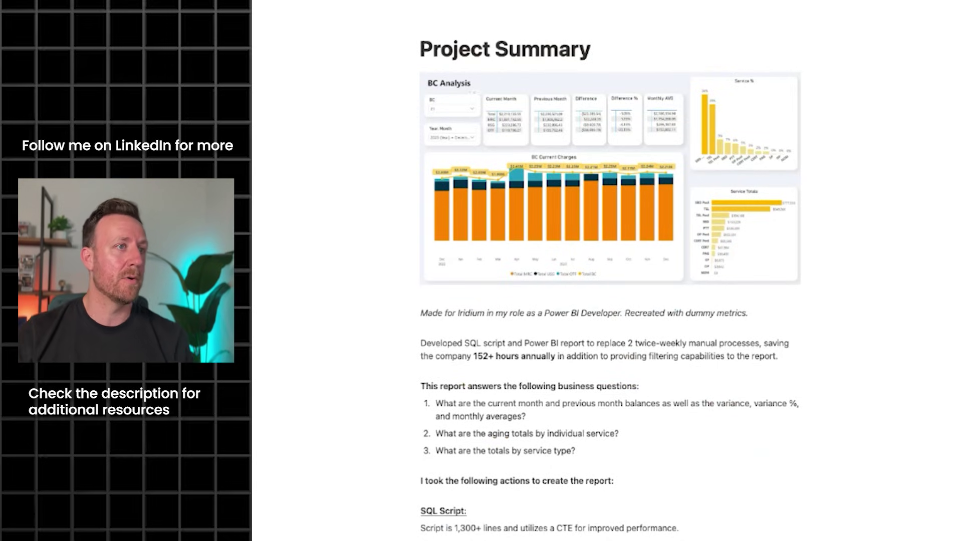
pyautogui.moveTo(422, 308); pyautogui.dragTo(809, 329)
pyautogui.click(436, 450)
pyautogui.scroll(-1, 435, 450)
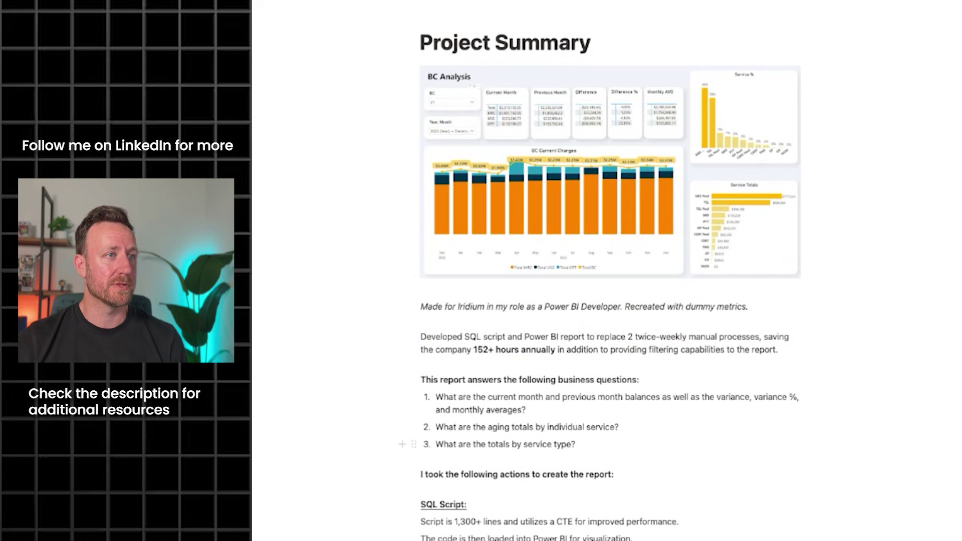
pyautogui.scroll(-5, 509, 377)
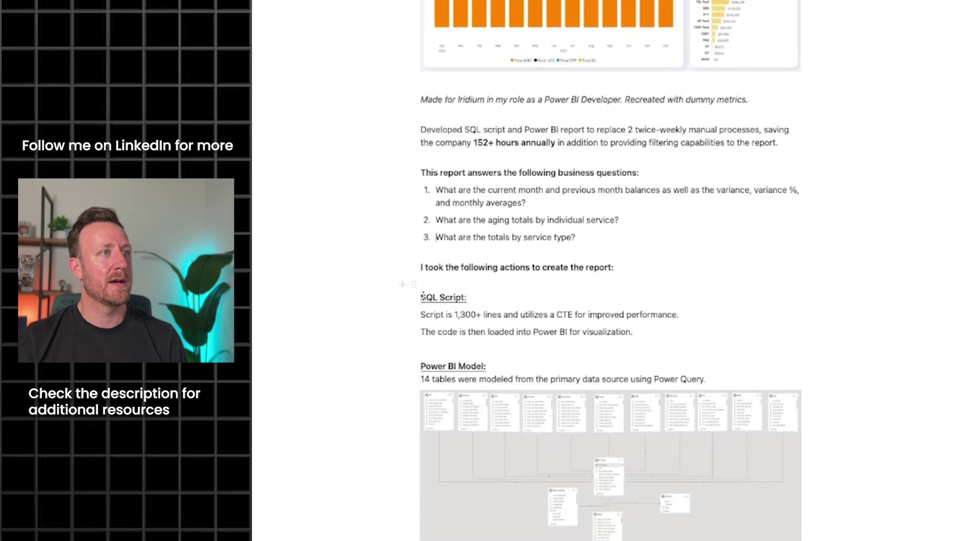
pyautogui.moveTo(424, 295); pyautogui.dragTo(679, 315)
pyautogui.click(636, 332)
# - Scroll through the Power BI model and DAX code sections, checking the italic leadership-charts note
pyautogui.scroll(-2, 515, 331)
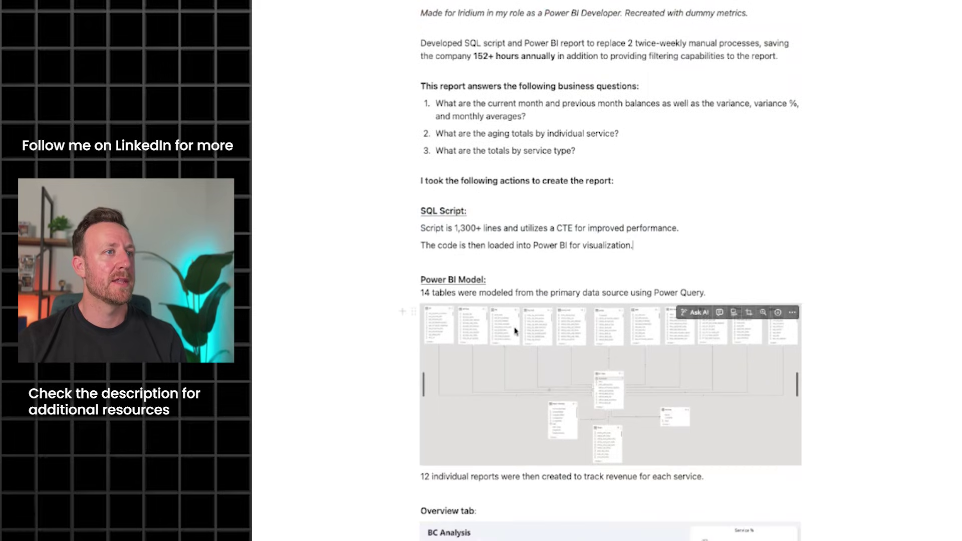
pyautogui.scroll(-5, 515, 331)
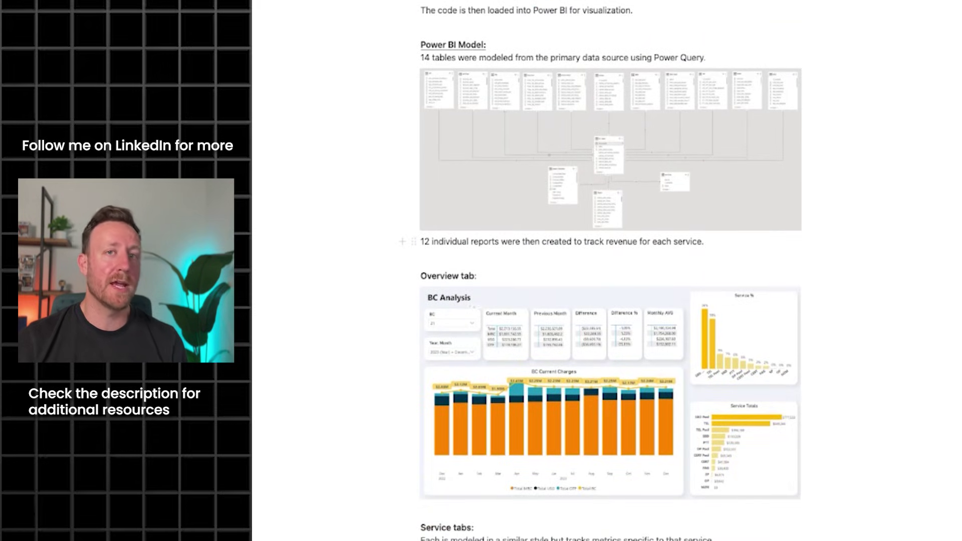
pyautogui.scroll(-8, 544, 401)
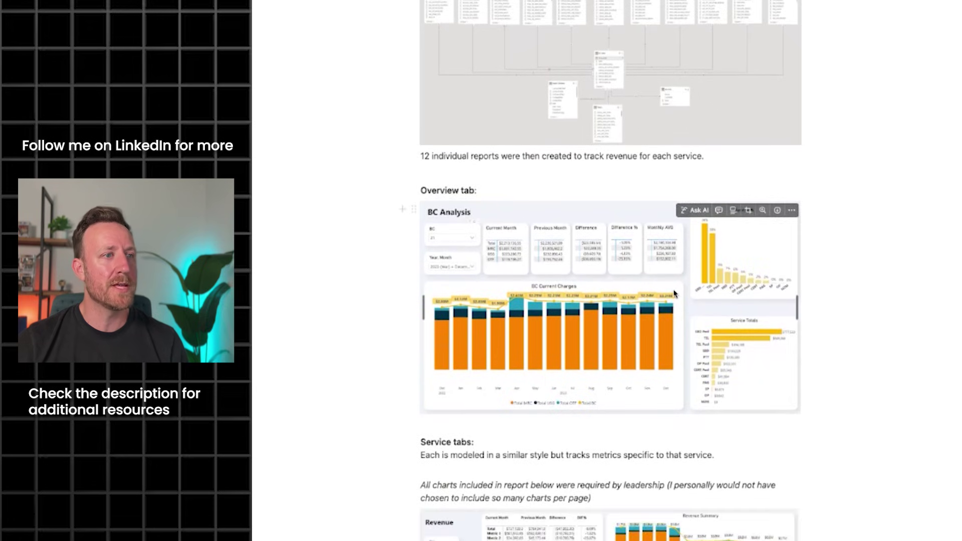
pyautogui.tripleClick(527, 183)
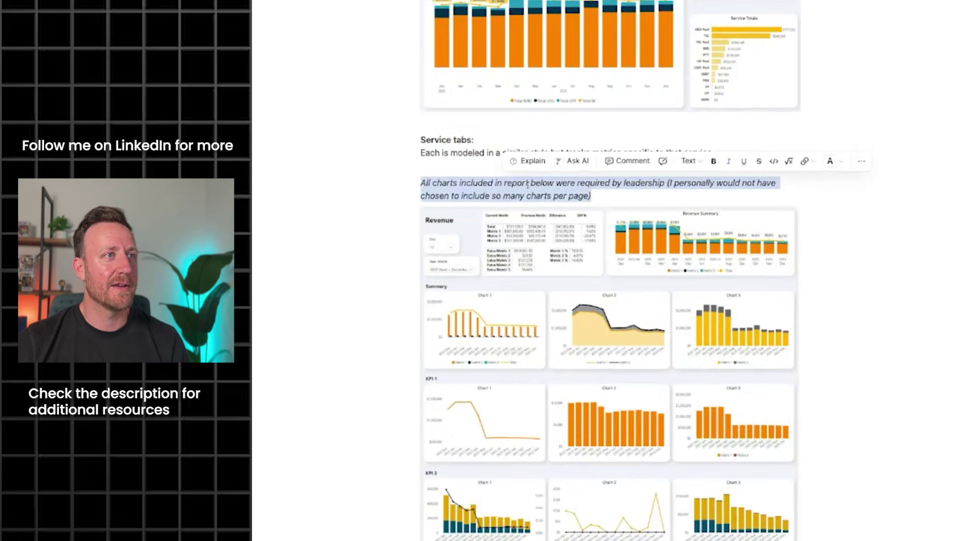
pyautogui.click(527, 184)
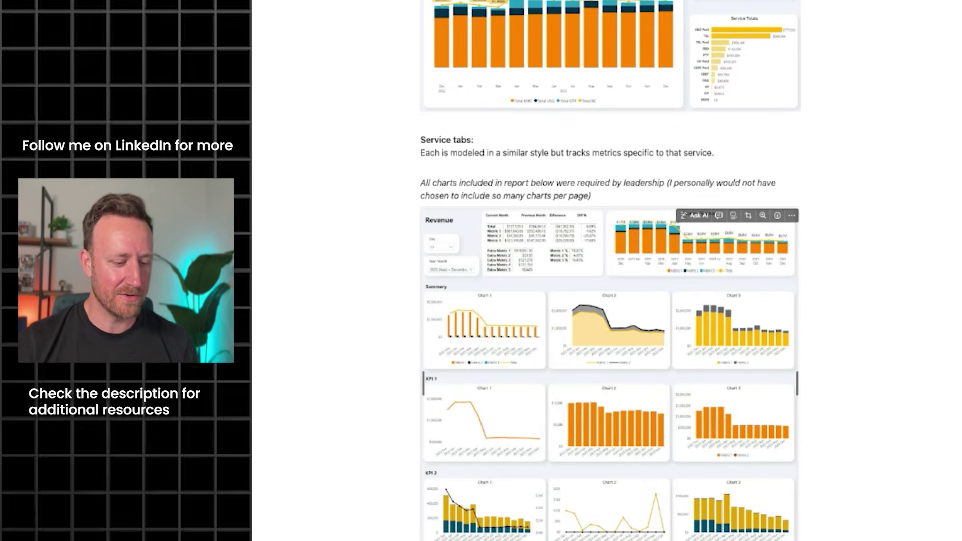
pyautogui.scroll(-1, 646, 349)
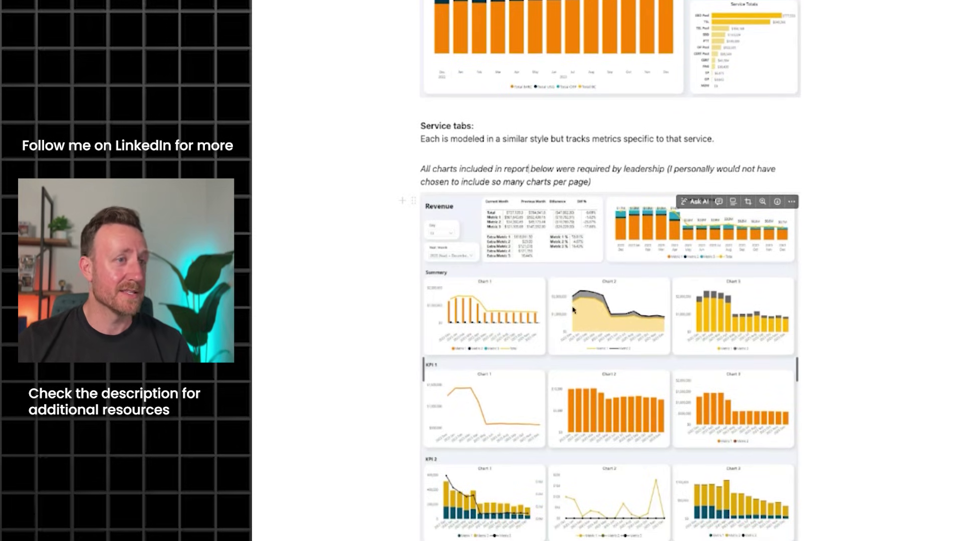
pyautogui.scroll(-6, 616, 373)
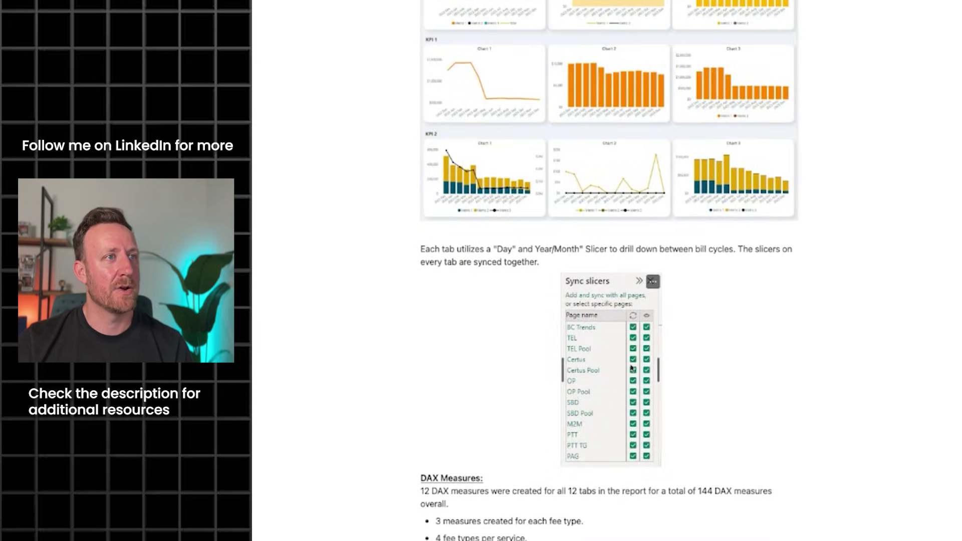
pyautogui.scroll(-8, 631, 368)
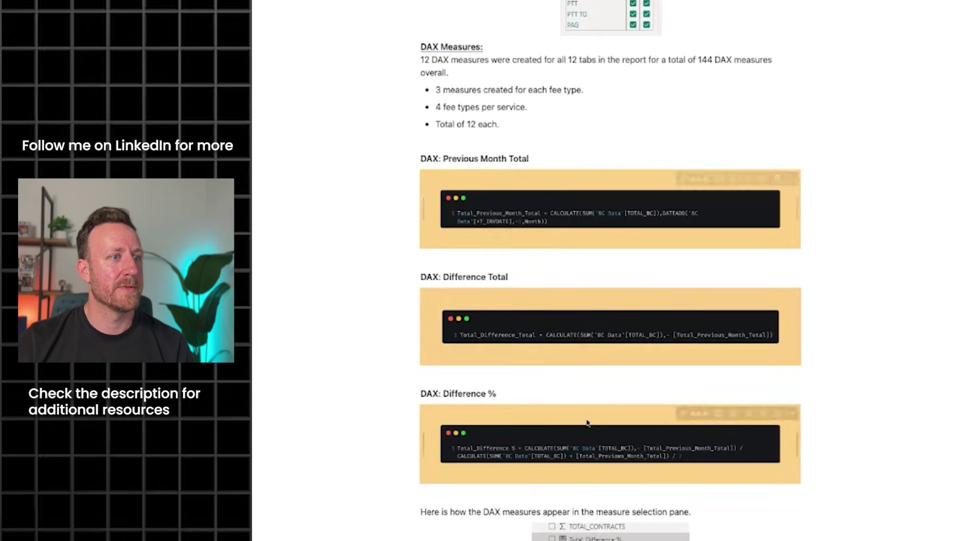
pyautogui.scroll(-5, 587, 423)
pyautogui.scroll(-15, 618, 396)
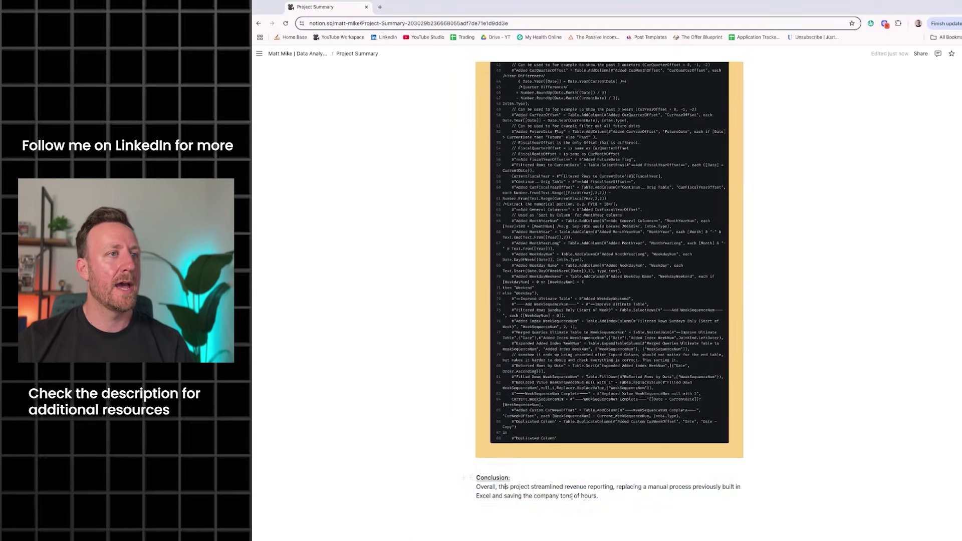
pyautogui.scroll(10, 571, 496)
pyautogui.scroll(10, 571, 496)
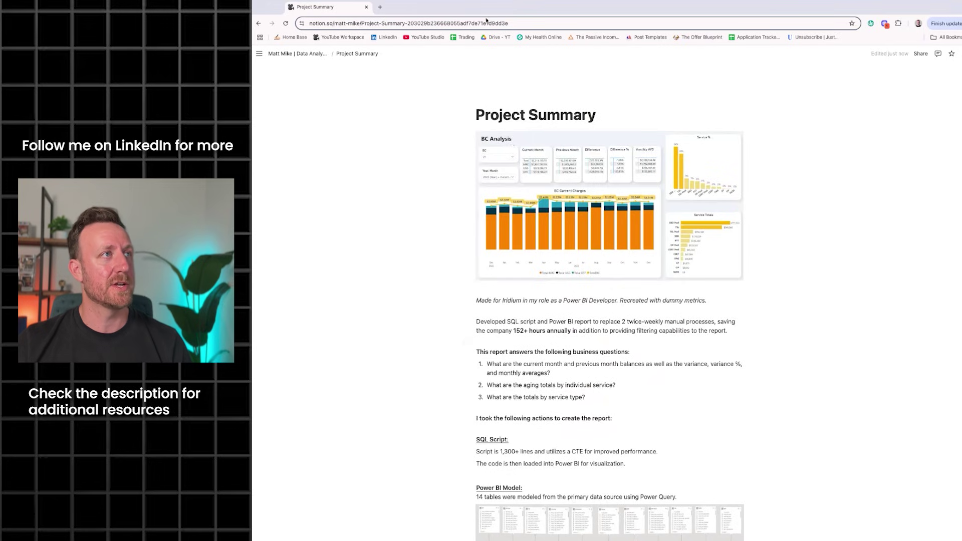
pyautogui.scroll(-6, 603, 303)
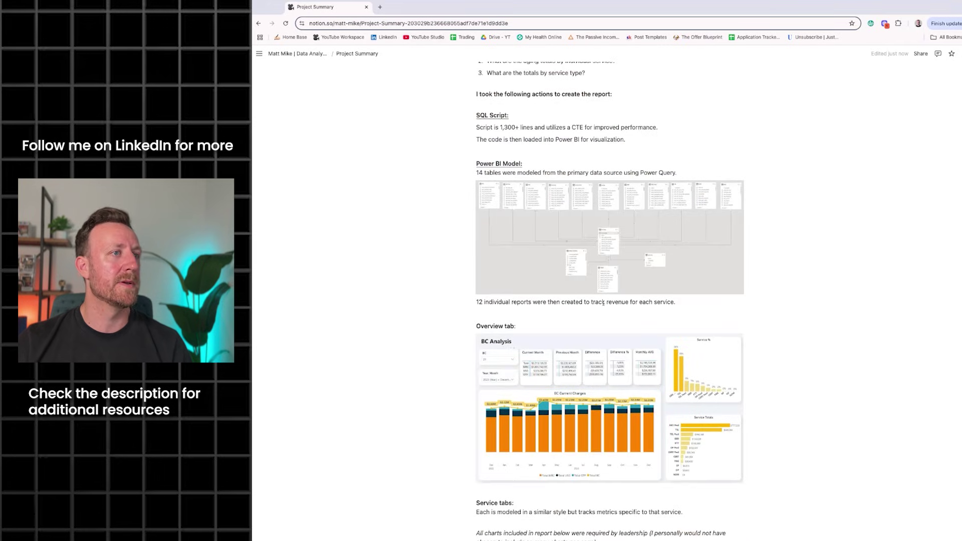
pyautogui.scroll(6, 579, 258)
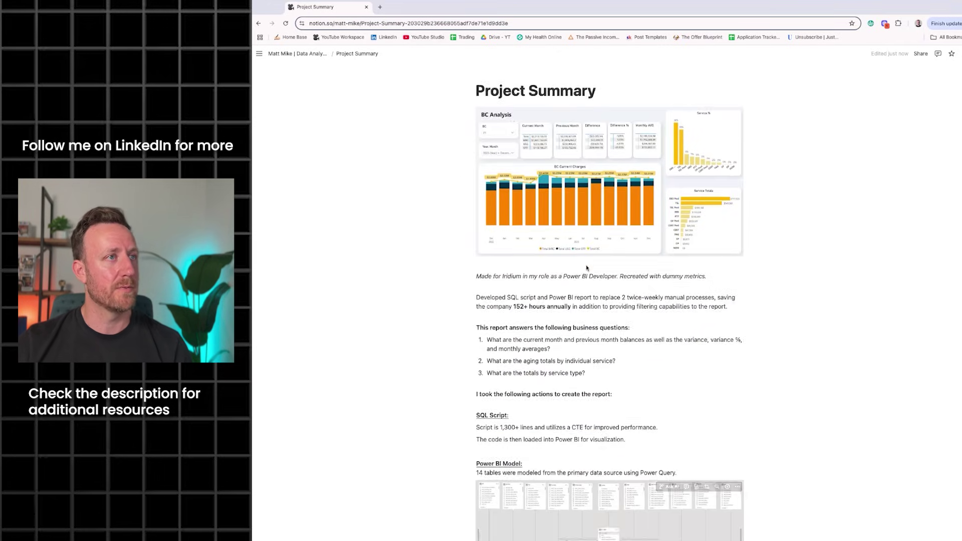
# - Add the fourth project, Company Aging Dashboard (Tableau | Excel), with divider lines above and below it
pyautogui.click(297, 53)
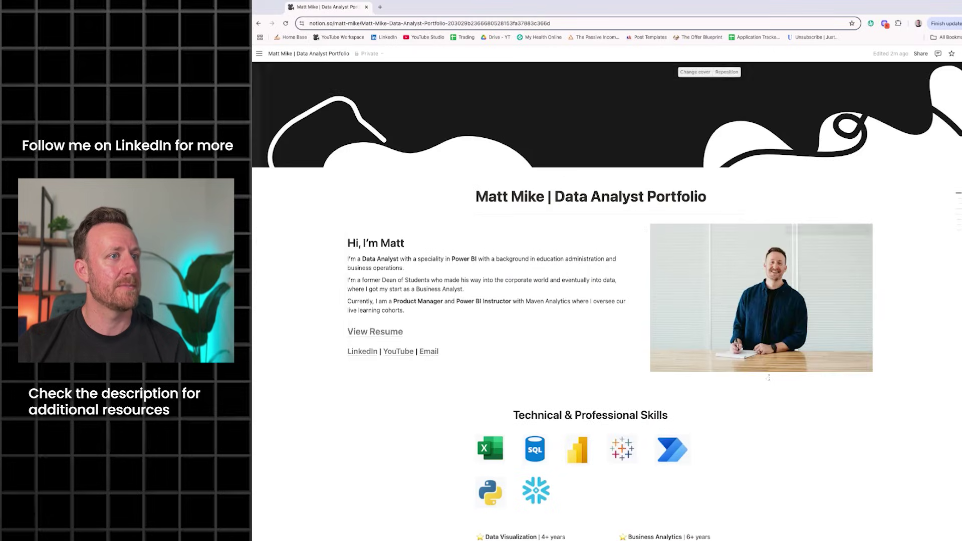
pyautogui.scroll(-7, 770, 382)
pyautogui.scroll(-3, 770, 382)
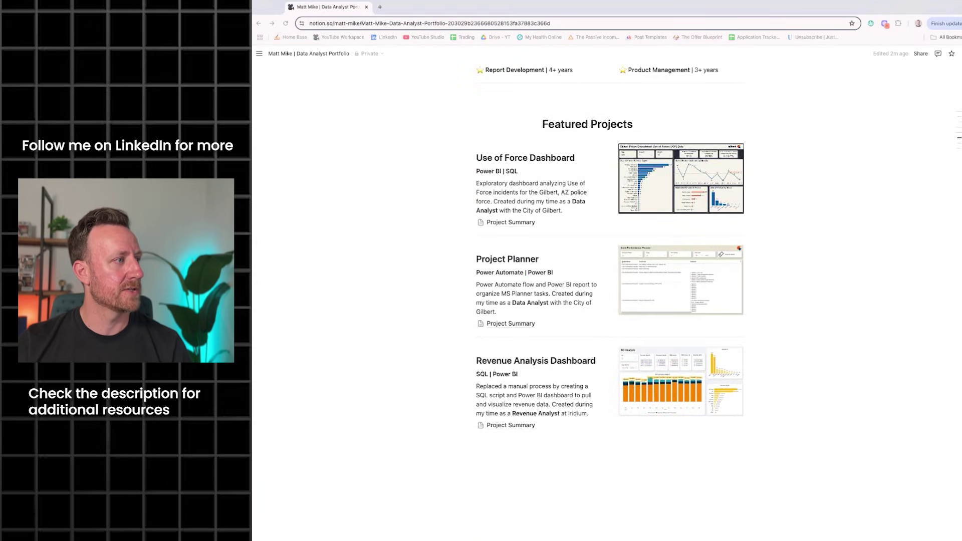
pyautogui.click(501, 447)
pyautogui.write('---')
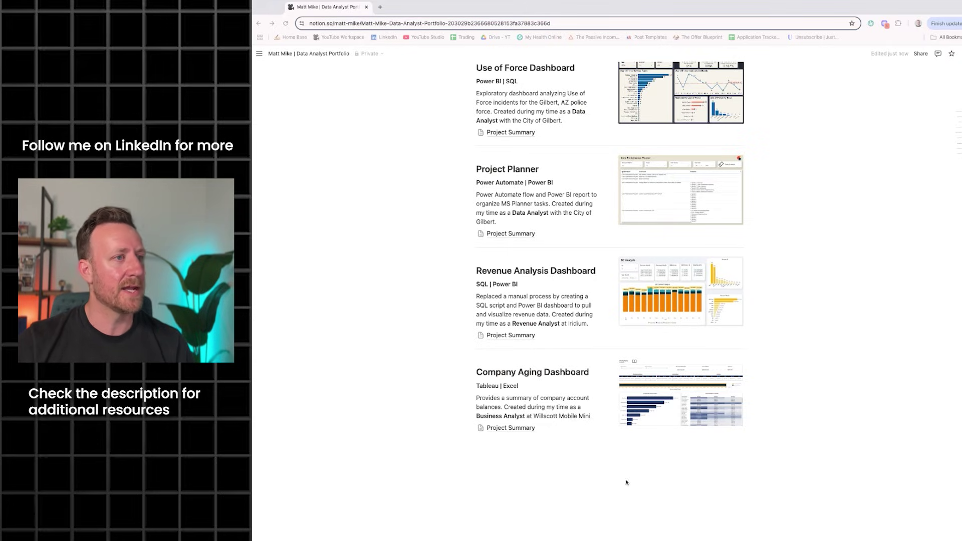
pyautogui.click(503, 451)
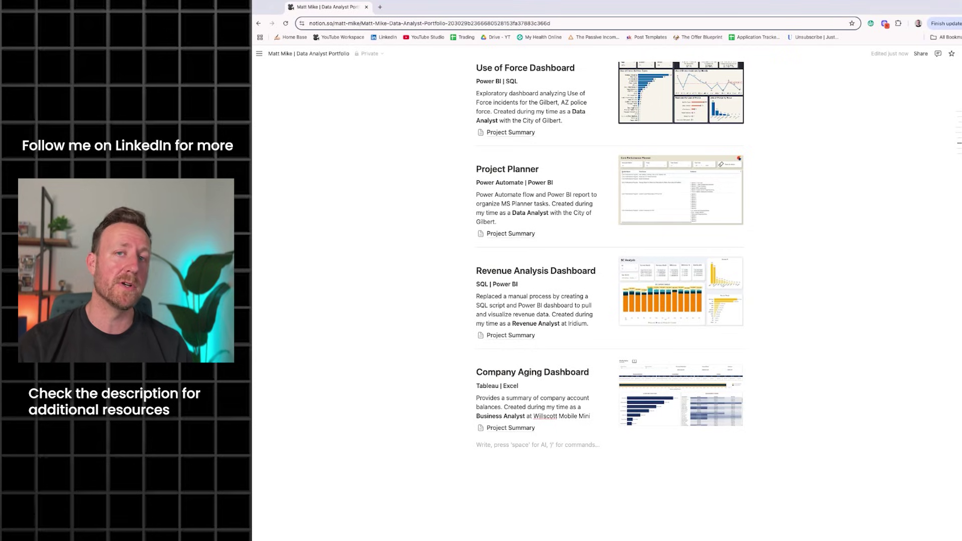
pyautogui.write('---')
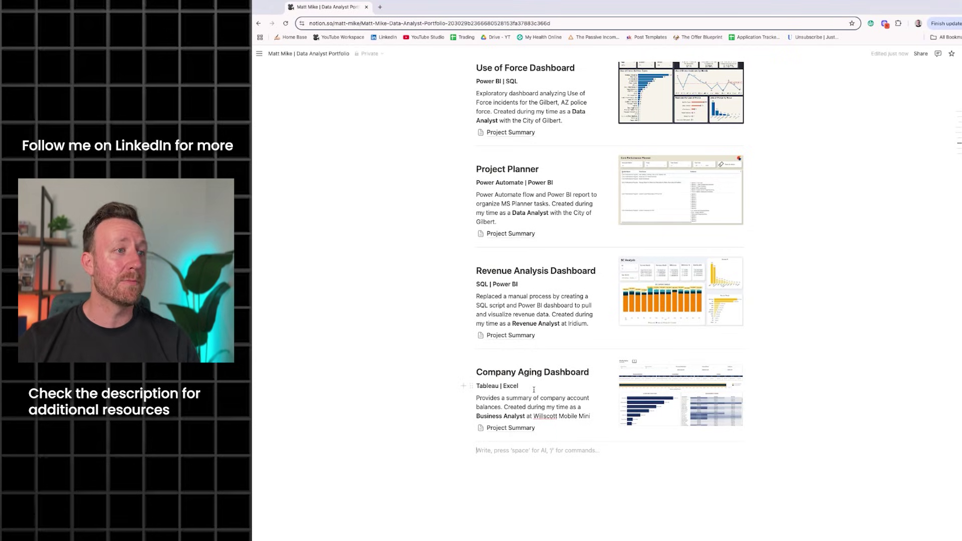
# - Copy the Featured Projects heading into the middle column and retitle it 'Professional Certifications'
pyautogui.scroll(-1, 533, 390)
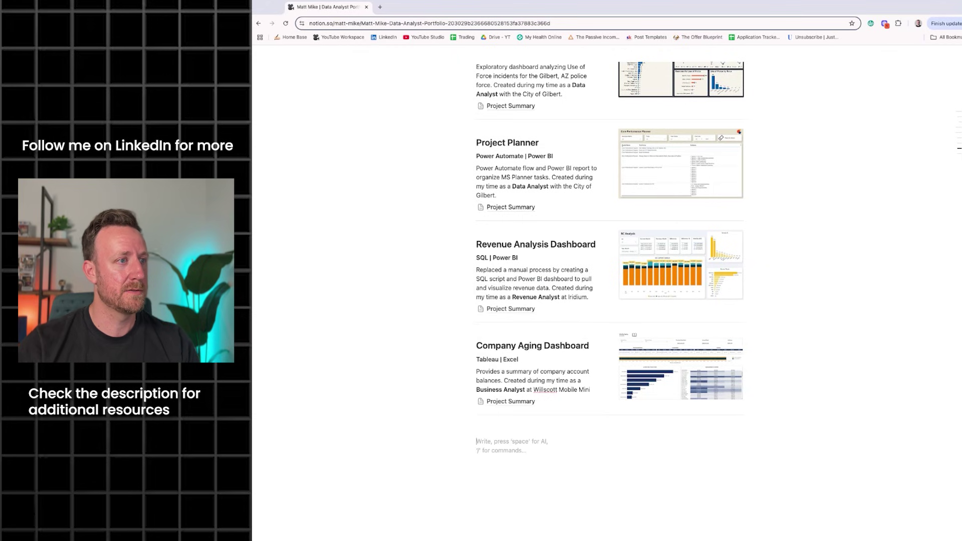
pyautogui.scroll(4, 588, 251)
pyautogui.tripleClick(588, 199)
pyautogui.hotkey('ctrl', 'c')
pyautogui.scroll(-4, 589, 264)
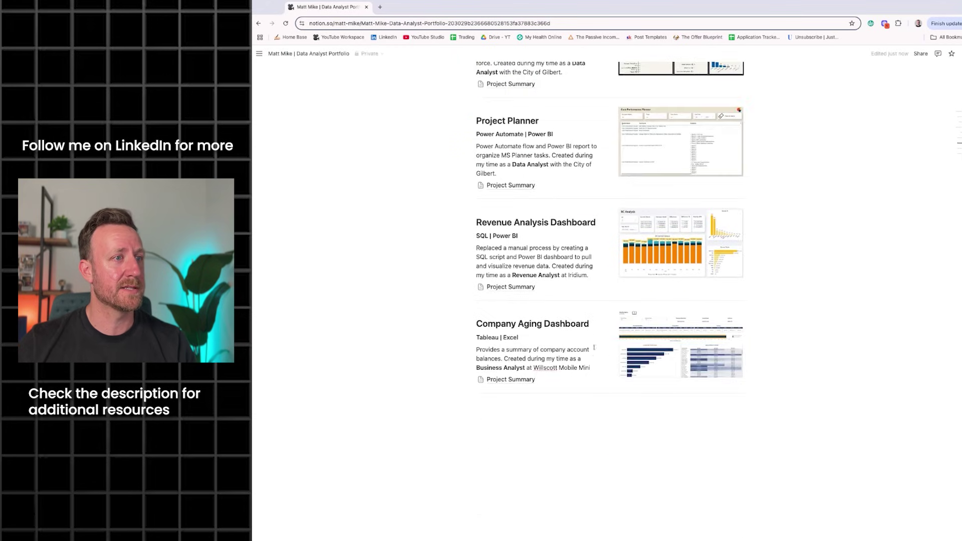
pyautogui.click(574, 435)
pyautogui.hotkey('ctrl', 'v')
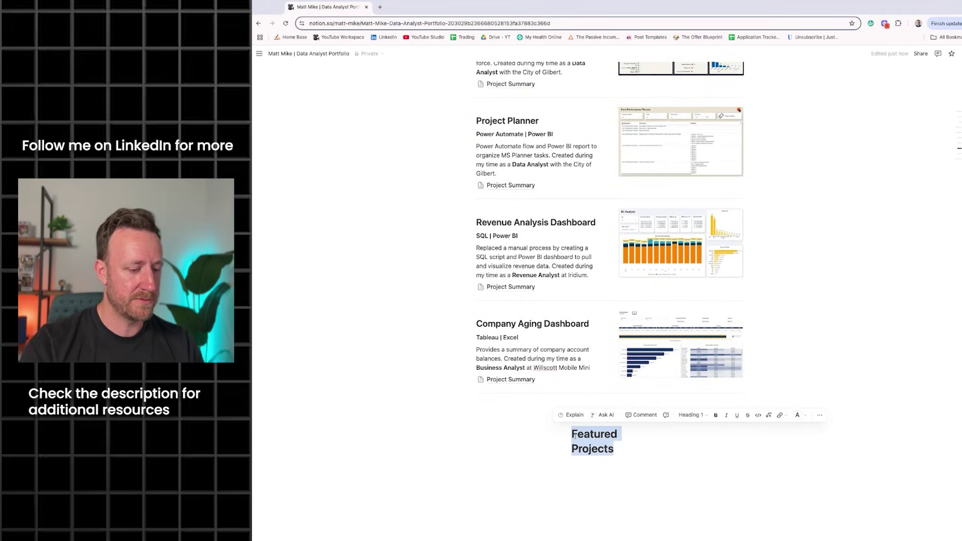
pyautogui.write('Professional Certifications')
# - Insert an image block with the Microsoft Associate badge and shrink it to a small icon
pyautogui.scroll(-1, 568, 432)
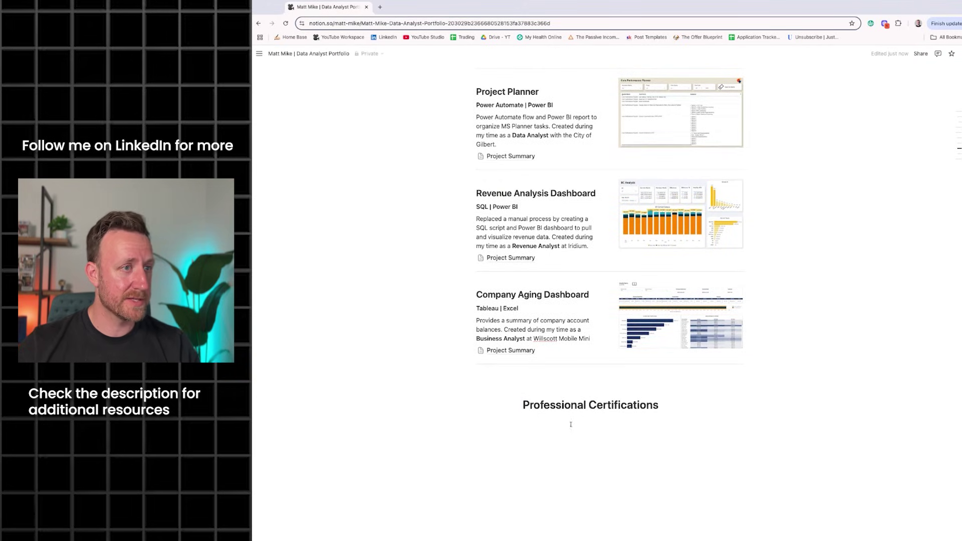
pyautogui.click(555, 440)
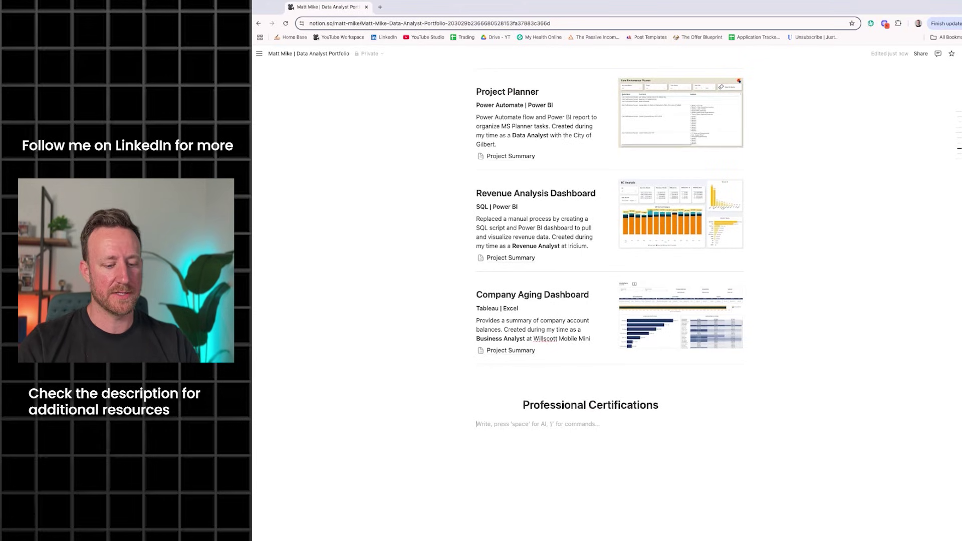
pyautogui.write('/2 co')
pyautogui.press('BackSpace')
pyautogui.press('BackSpace')
pyautogui.press('BackSpace')
pyautogui.press('BackSpace')
pyautogui.press('BackSpace')
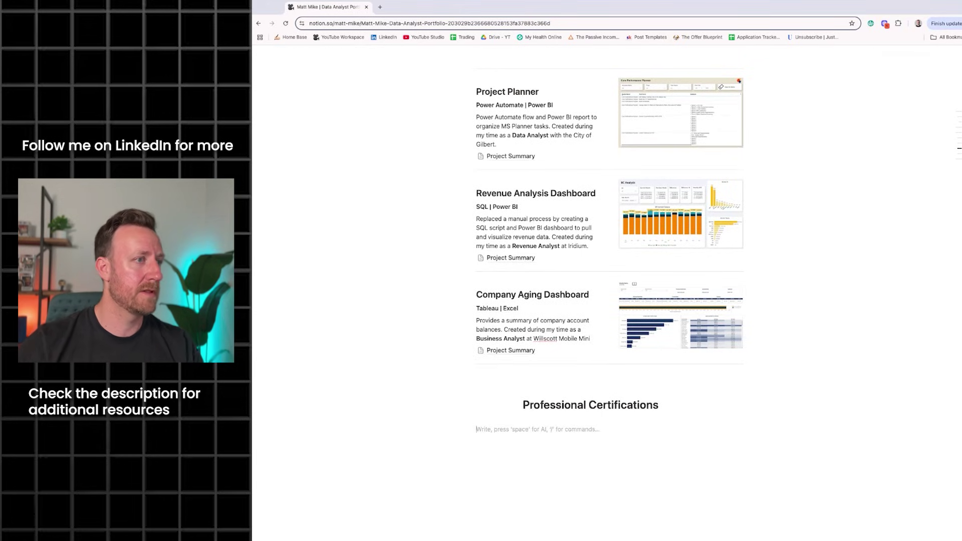
pyautogui.write('/imag')
pyautogui.press('Return')
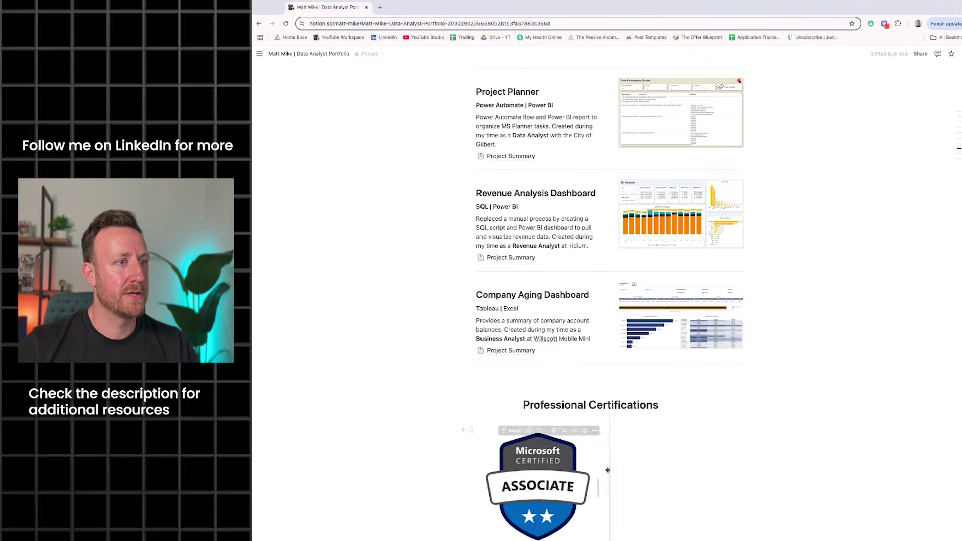
pyautogui.moveTo(608, 451); pyautogui.dragTo(520, 447)
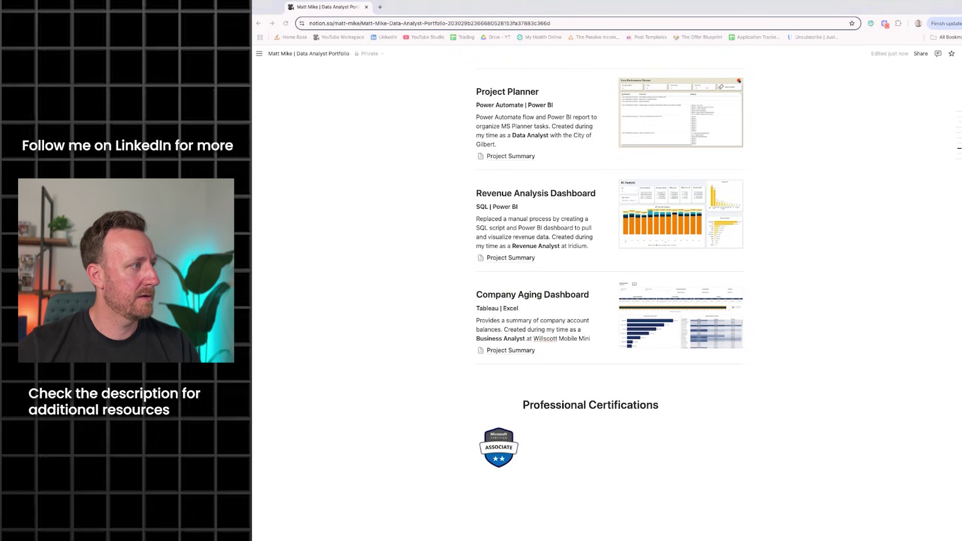
# - Place 'Microsoft Certified Power BI Data Analyst (PL-300)', Issued 2024, beside the badge
pyautogui.click(606, 436)
pyautogui.write('Microsoft Certified Power BI Data Analyst (PL-300) Issued 2024')
pyautogui.tripleClick(584, 439)
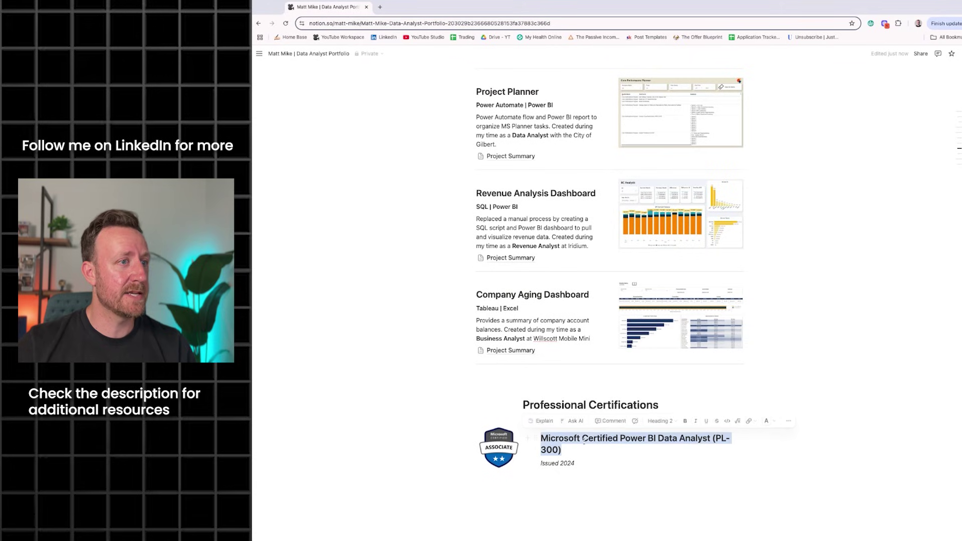
pyautogui.click(573, 464)
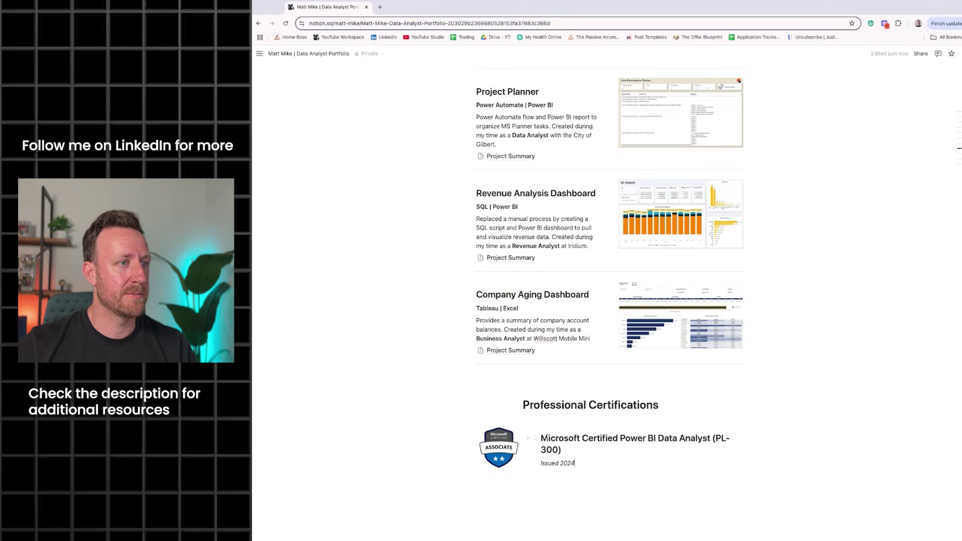
# - Duplicate the Microsoft certification row, badge and title, below the first one
pyautogui.moveTo(533, 447); pyautogui.dragTo(546, 441)
pyautogui.scroll(-1, 535, 431)
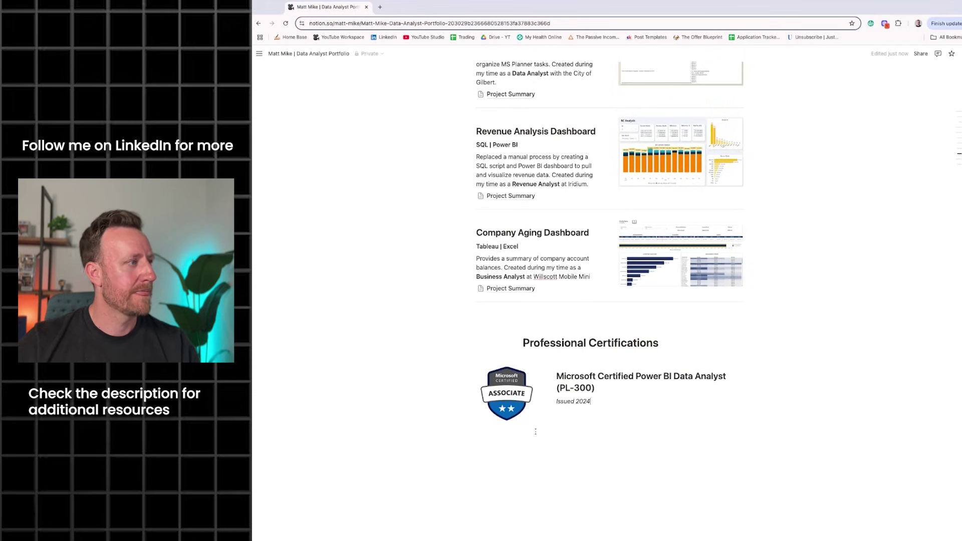
pyautogui.moveTo(420, 384); pyautogui.dragTo(622, 405)
pyautogui.click(543, 450)
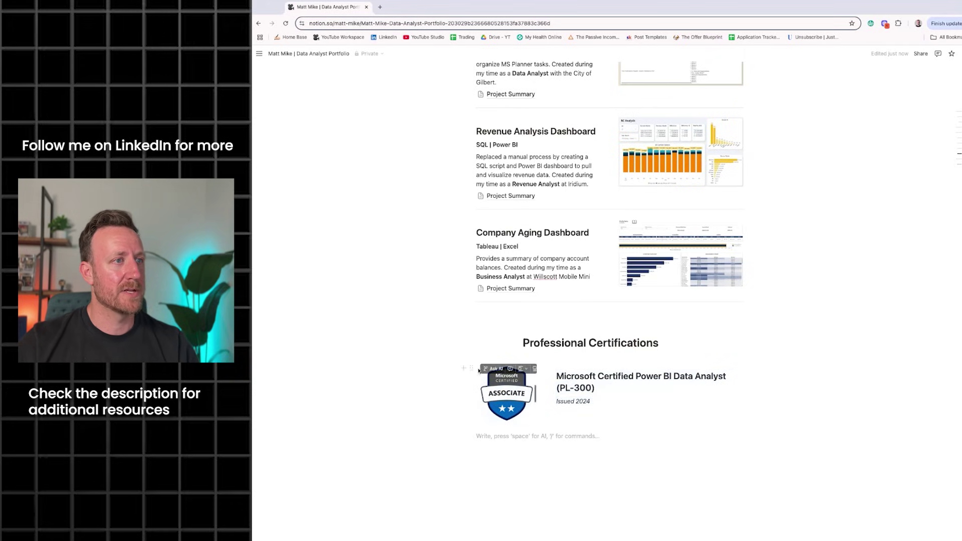
pyautogui.hotkey('ctrl', 'v')
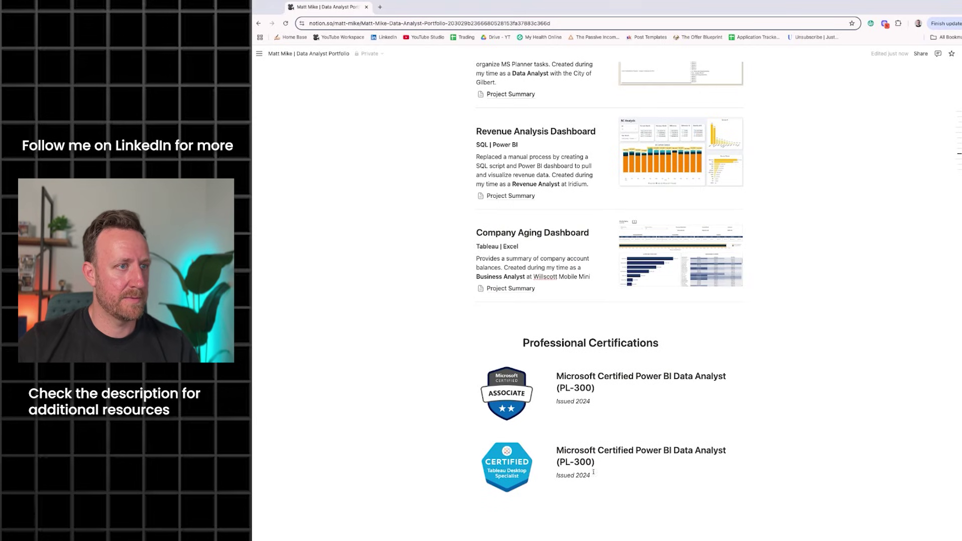
# - Replace the copied title with 'Tableau Desktop Specialist', Issued 2023
pyautogui.moveTo(597, 473); pyautogui.dragTo(557, 449)
pyautogui.write('Tableau Desktop Specialist Issued 2023')
pyautogui.scroll(-1, 622, 458)
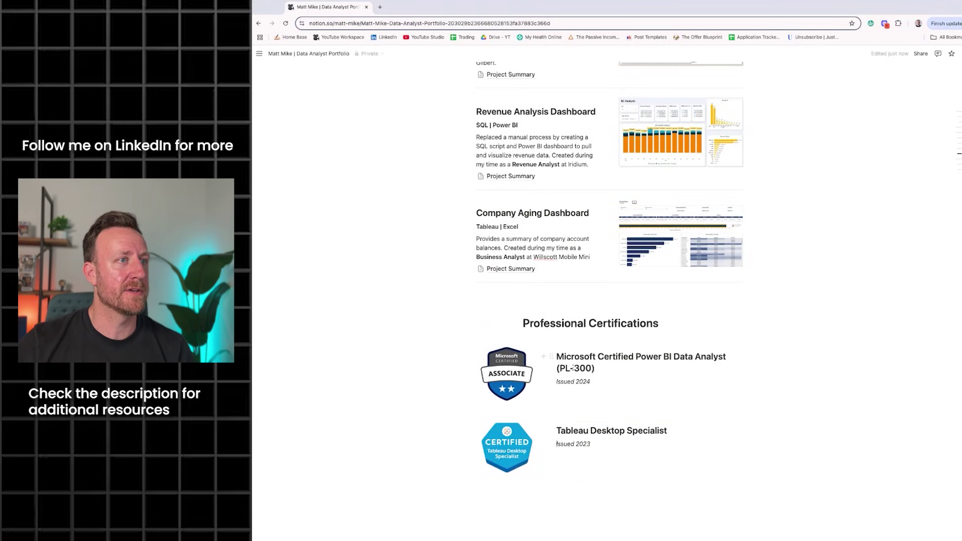
pyautogui.scroll(3, 573, 368)
pyautogui.scroll(-3, 572, 368)
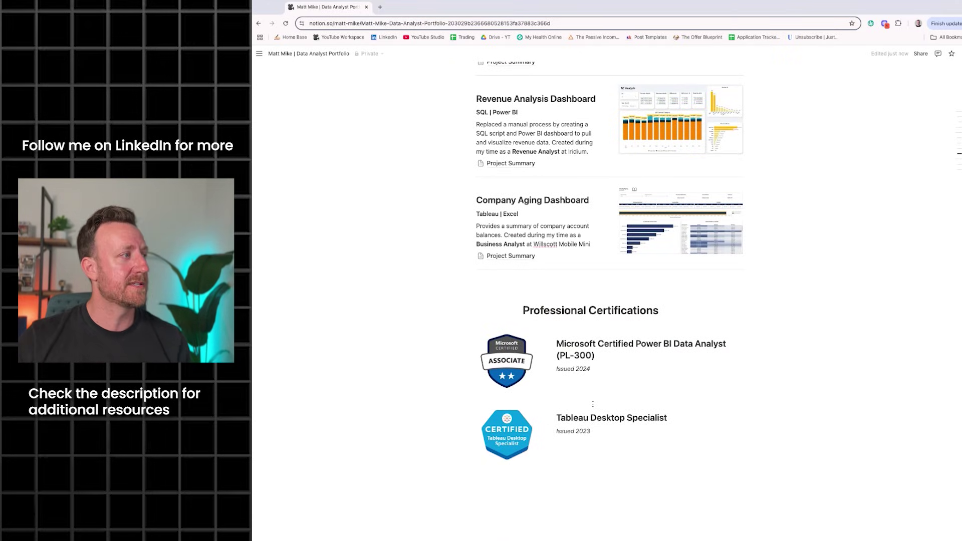
# - Add a centred Heading 3 reading 'Thanks!' below the two certifications
pyautogui.scroll(-1, 566, 458)
pyautogui.click(557, 457)
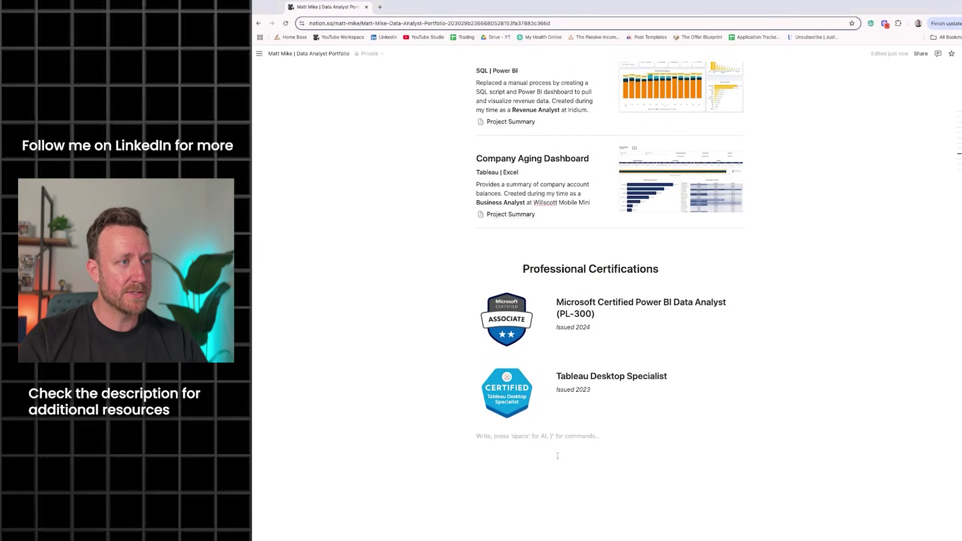
pyautogui.write('/3')
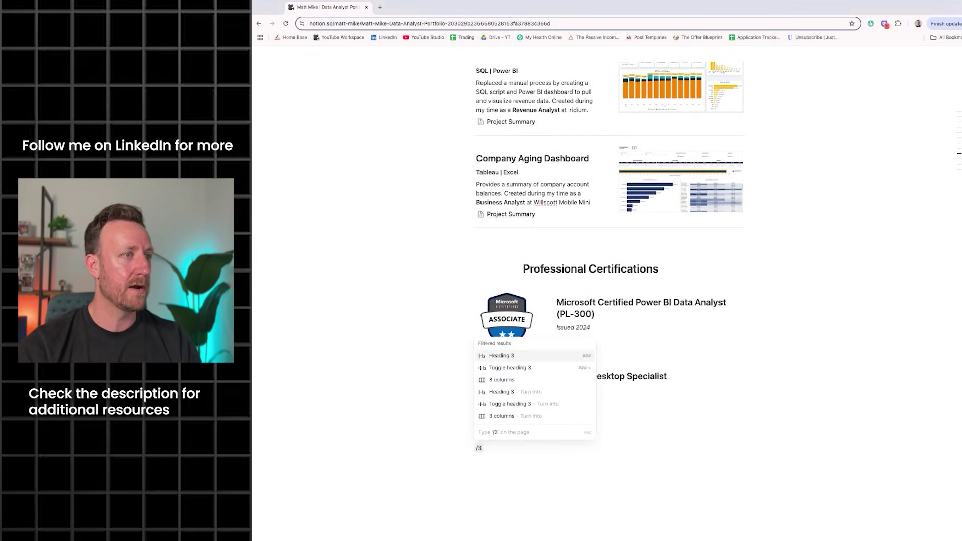
pyautogui.press('Return')
pyautogui.write('Professional Certifications')
pyautogui.hotkey('ctrl', 'a')
pyautogui.write('T')
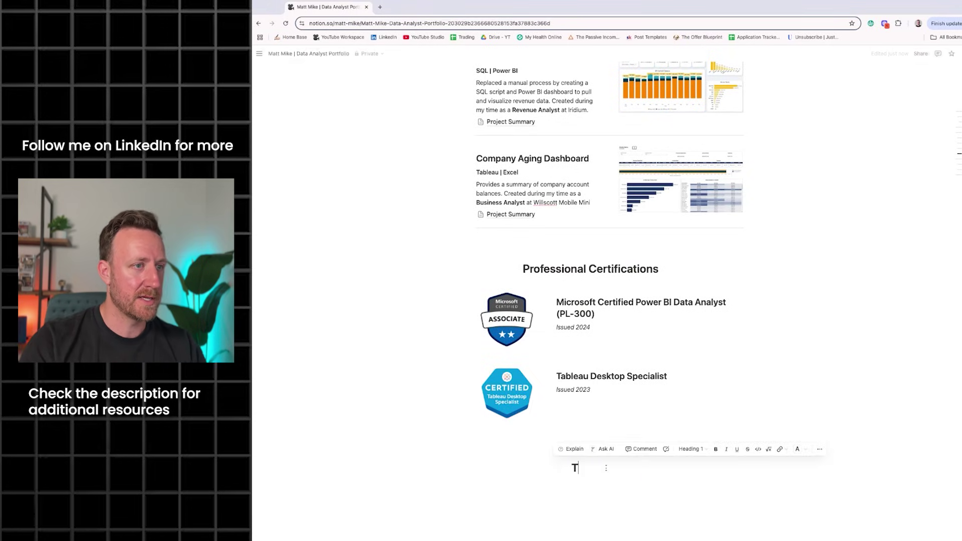
pyautogui.write('hanks!')
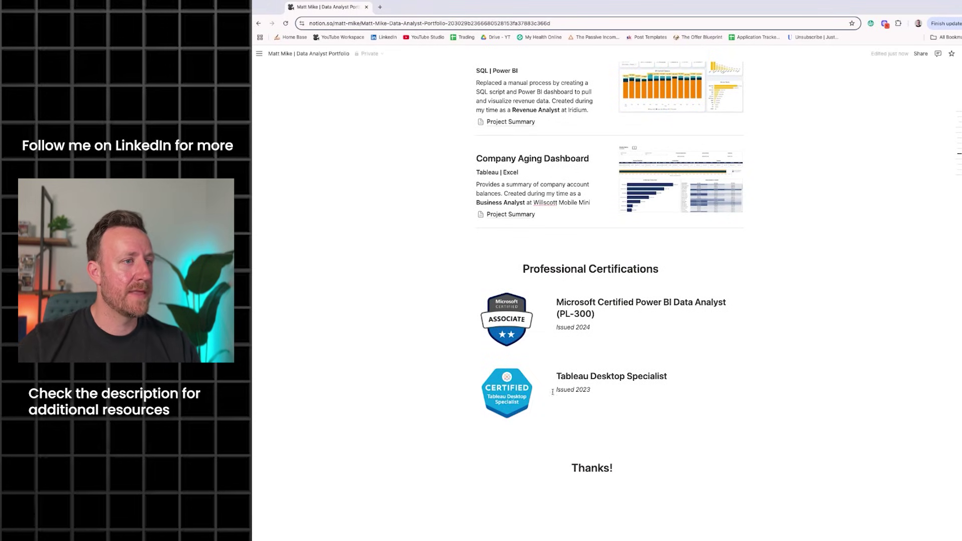
pyautogui.press('Return')
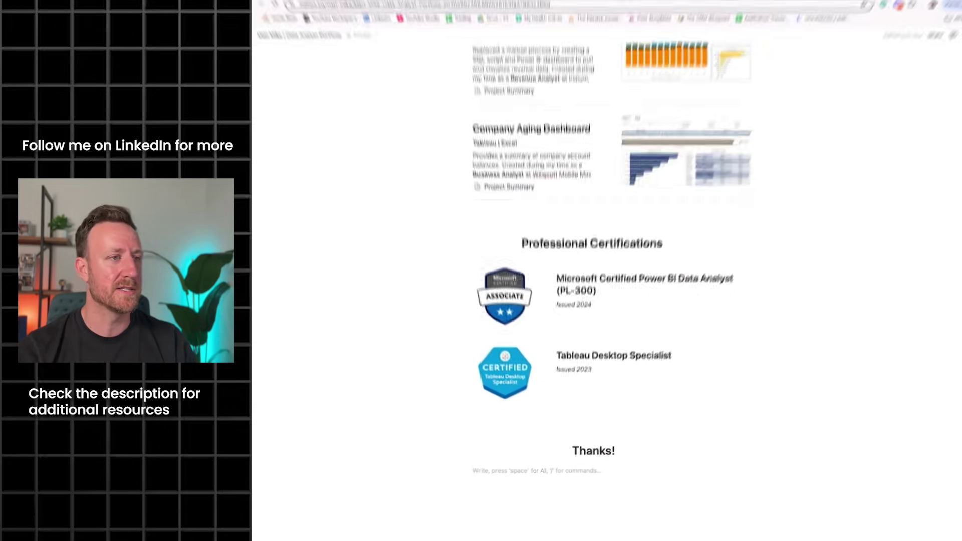
# - Add a block equation showing centred italic 'Thanks for taking the time to visit my portfolio!'
pyautogui.write('/')
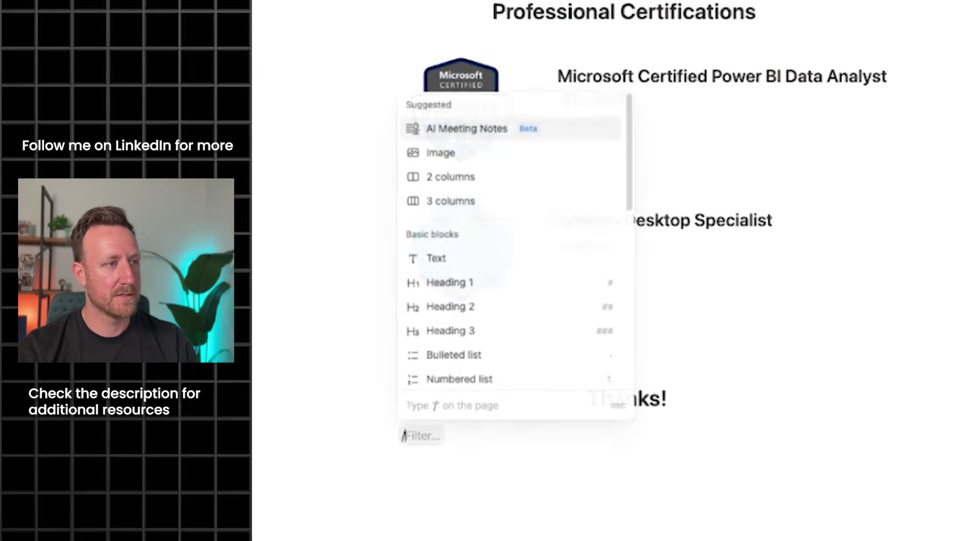
pyautogui.write('block equ')
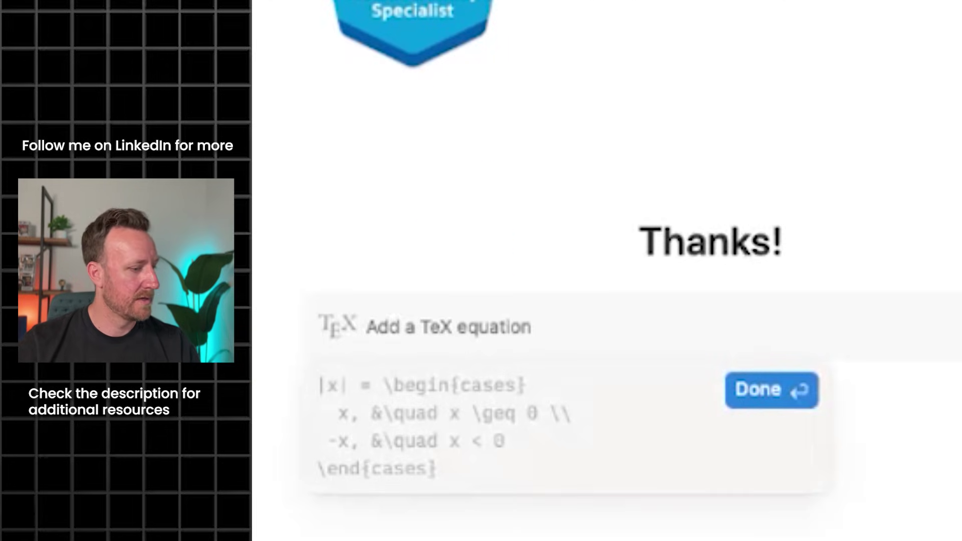
pyautogui.click(507, 399)
pyautogui.write('\\begin{aligned} Thanks~for~taking~the~time~to~visit~my~portfolio! \\end{aligned}')
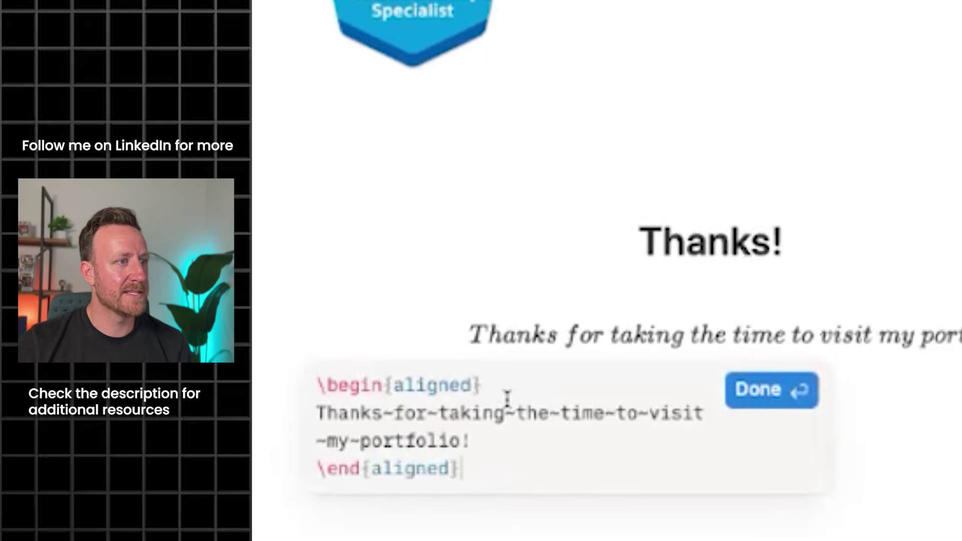
pyautogui.click(316, 386)
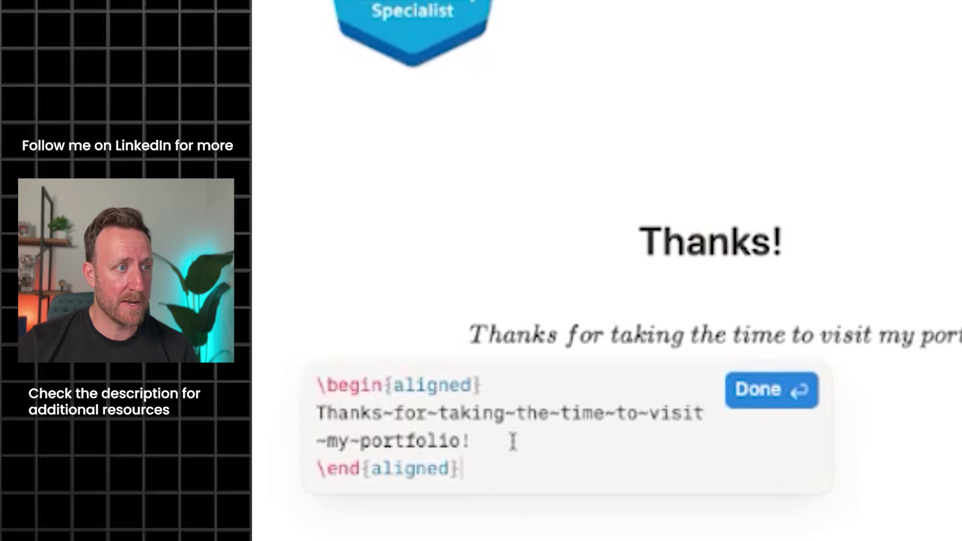
pyautogui.doubleClick(389, 416)
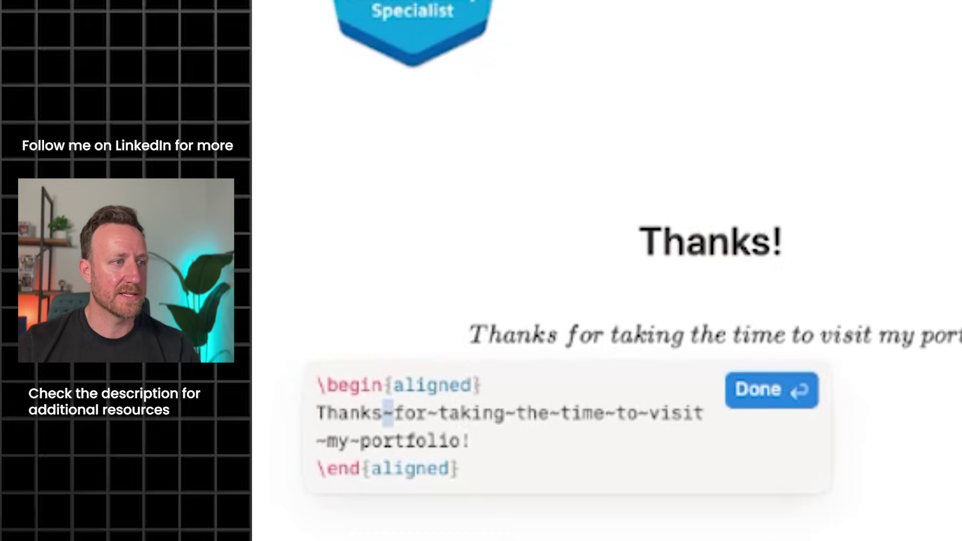
pyautogui.hotkey('shift', 'End')
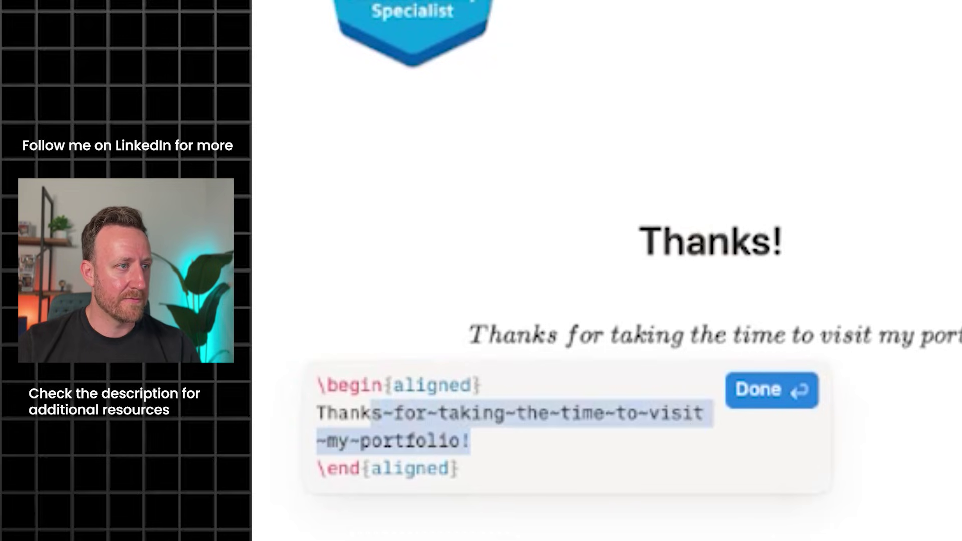
pyautogui.click(404, 420)
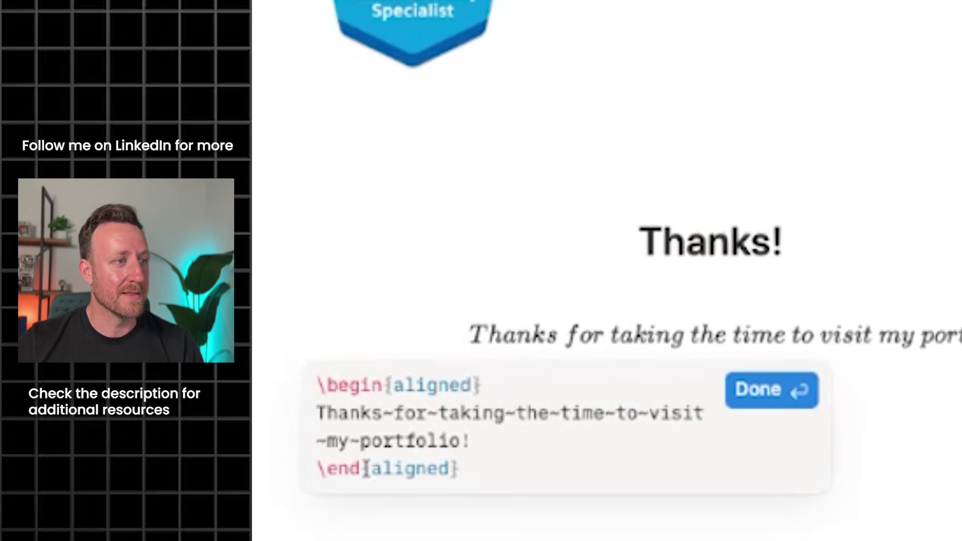
pyautogui.click(797, 391)
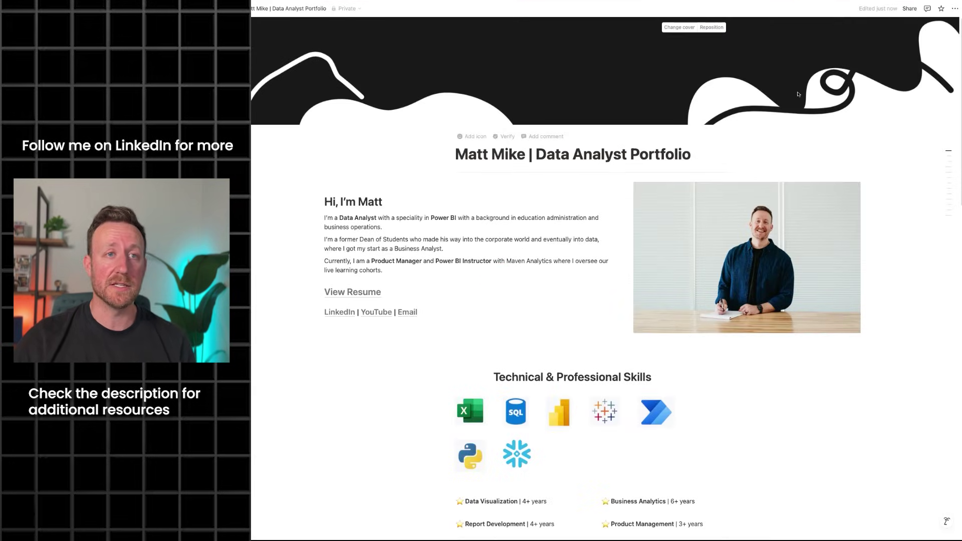
# - Publish the portfolio page to the web from the Share menu's Publish tab
pyautogui.click(908, 10)
pyautogui.click(826, 26)
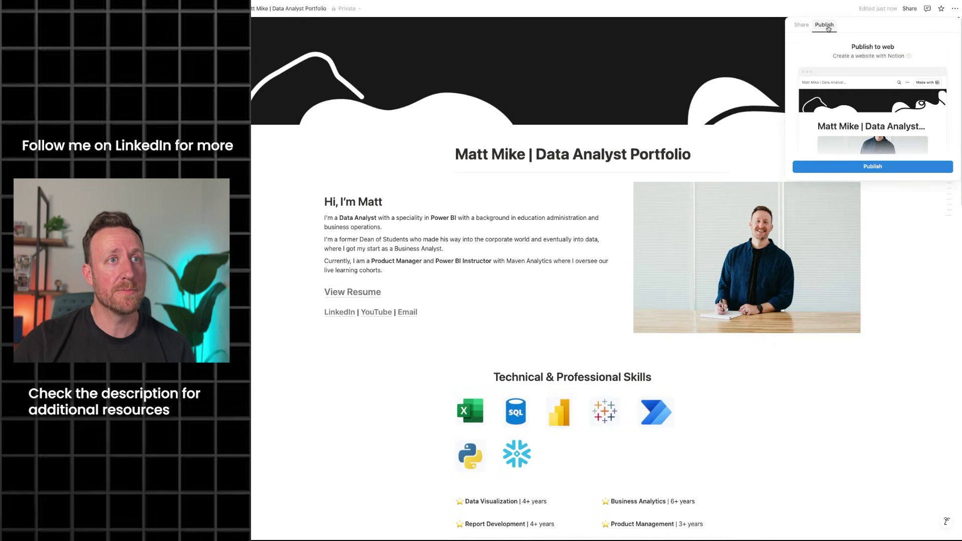
pyautogui.click(868, 167)
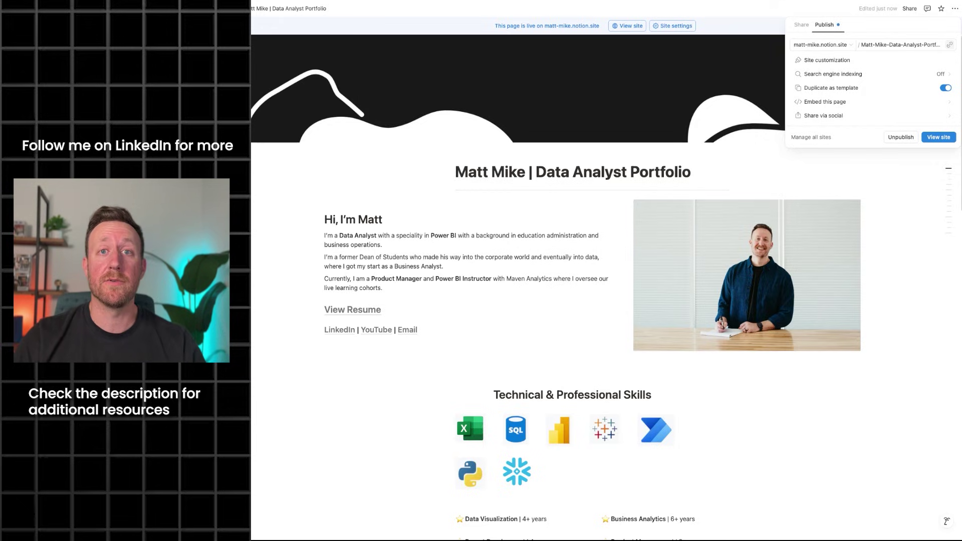
pyautogui.click(595, 12)
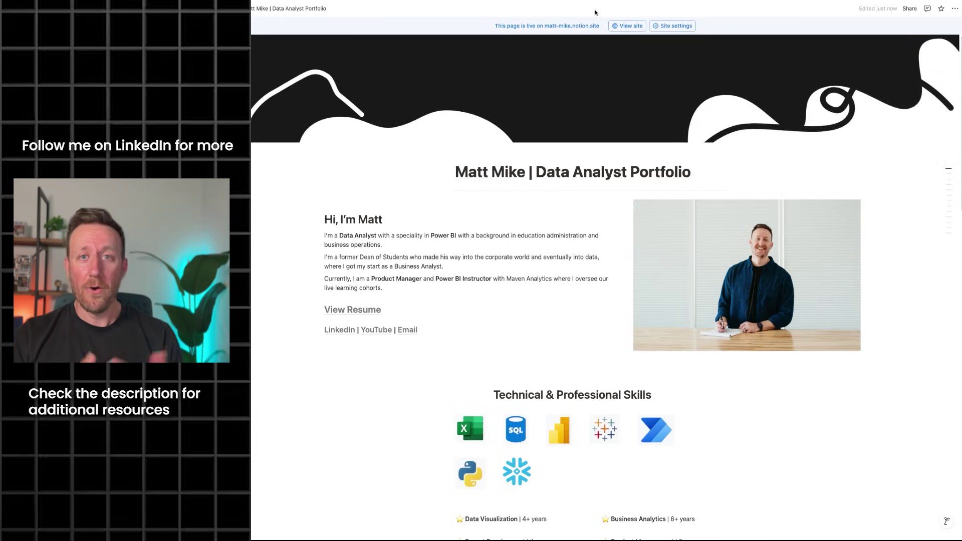